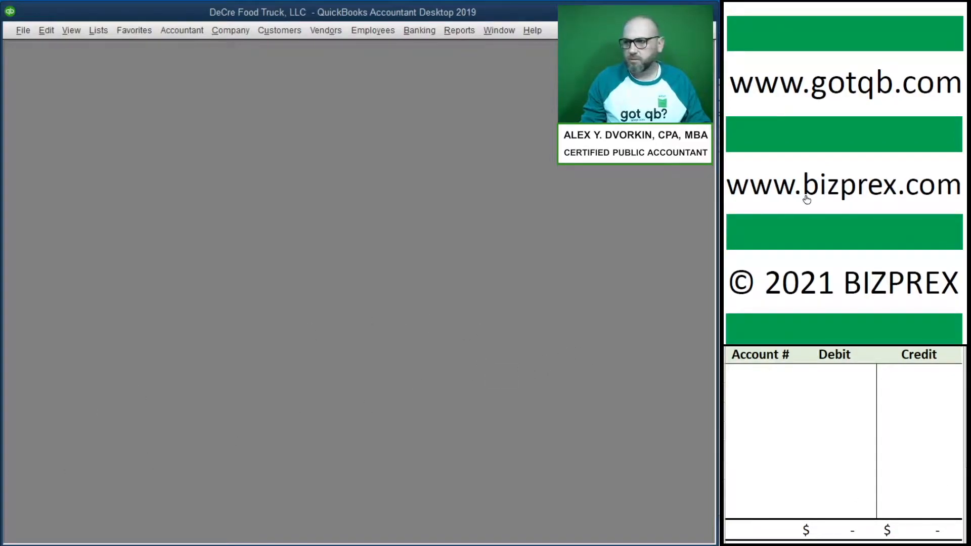
- Start a bank reconciliation for ledger account 21100, the credit card account
scroll(807, 199, "down", 10)
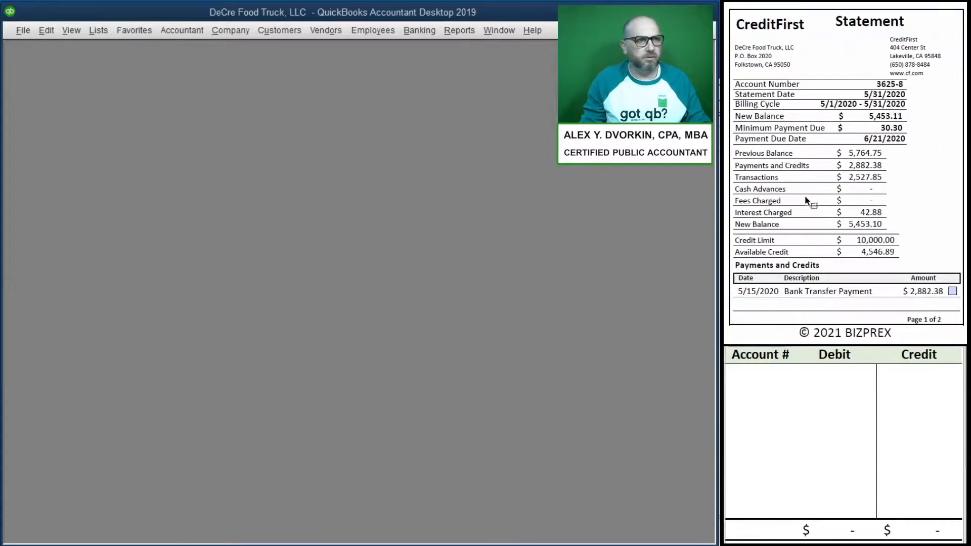
left_click(409, 34)
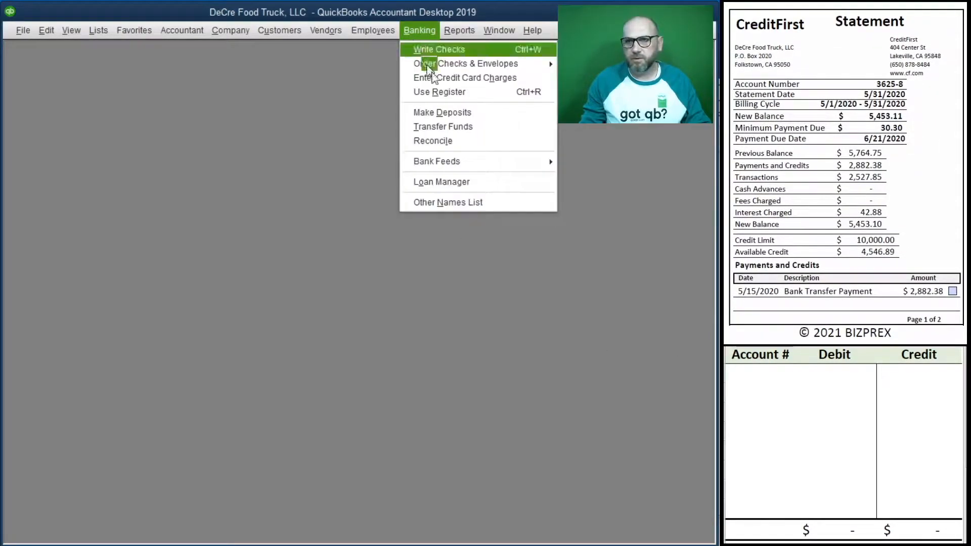
left_click(473, 142)
left_click(187, 320)
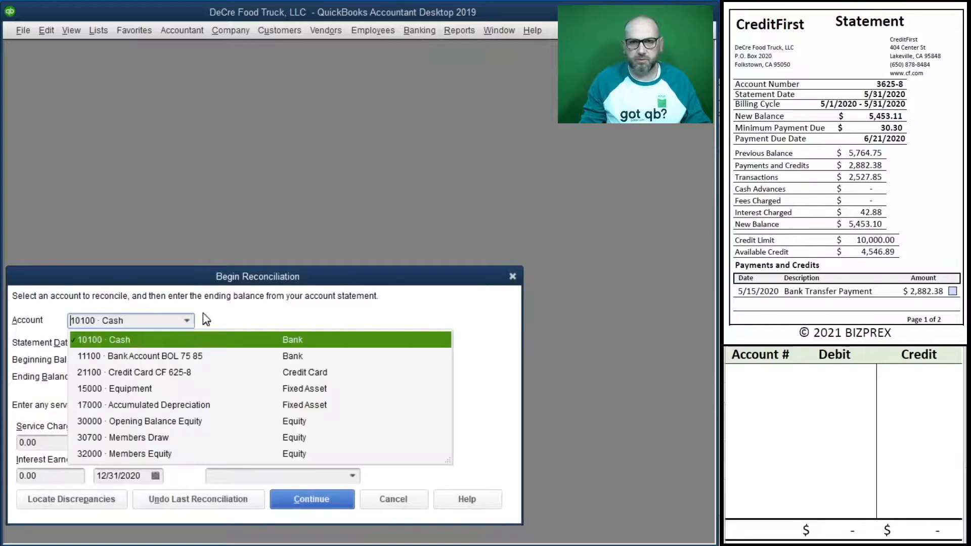
left_click(83, 372)
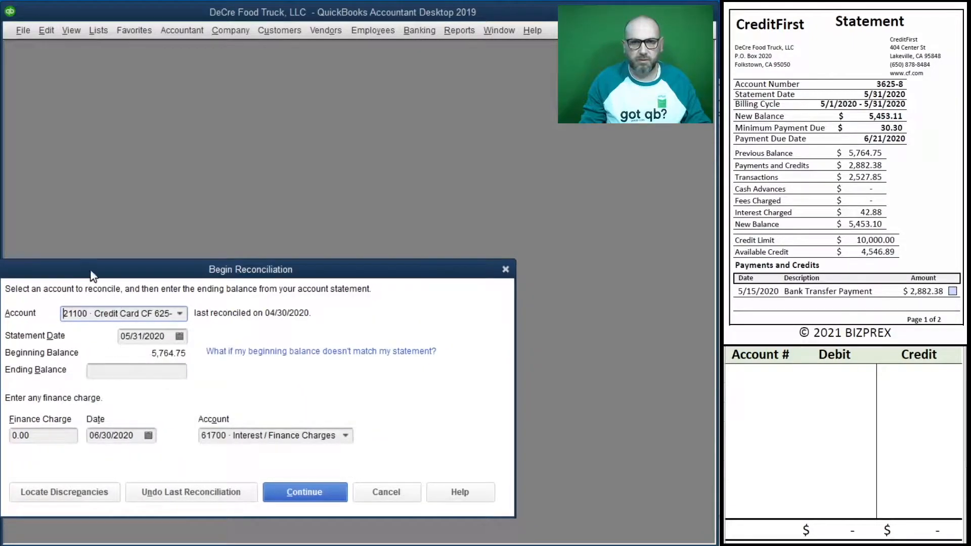
left_click_drag(92, 276, 116, 290)
key("Tab")
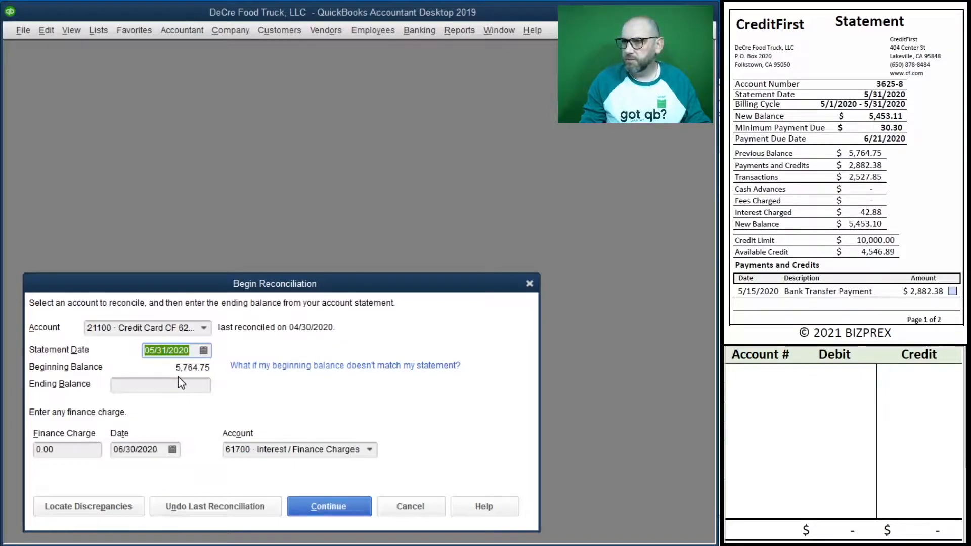
- Set the reconciliation's ending balance to 5,453.10, as given on the CreditFirst statement
left_click(183, 386)
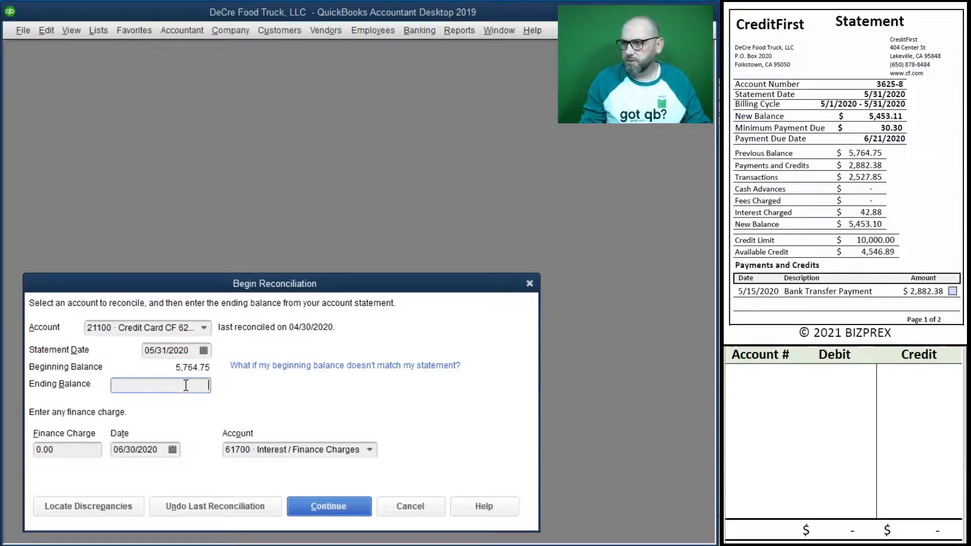
type("5,453.10")
key("Tab")
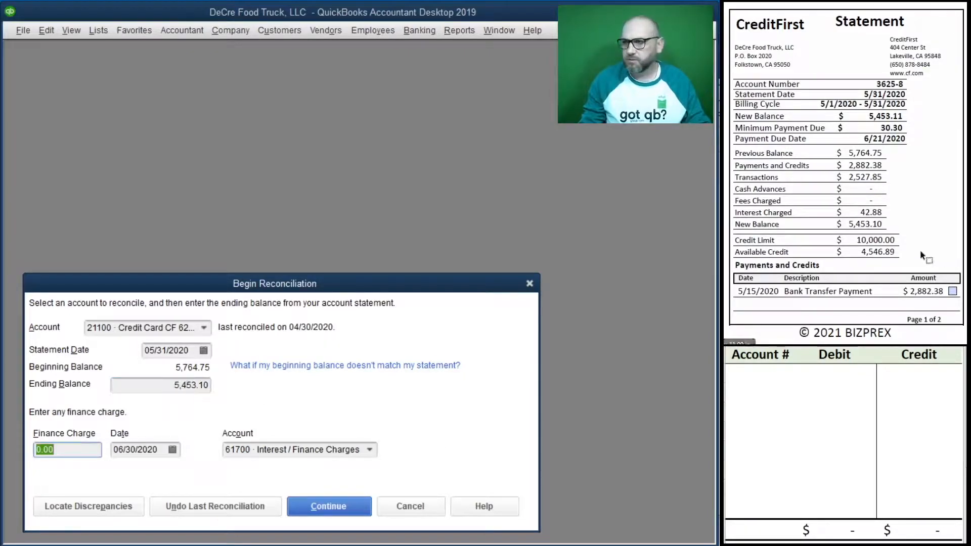
- Enter the statement's finance charge of 42.88 dated 5/31/2020, keeping the 61700 Interest / Finance Charges account
scroll(937, 257, "down", 10)
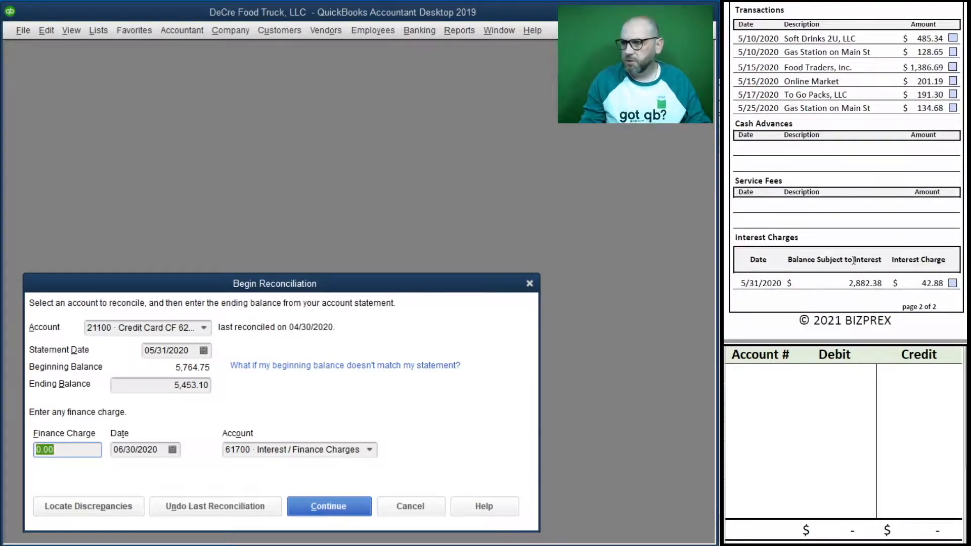
type("42")
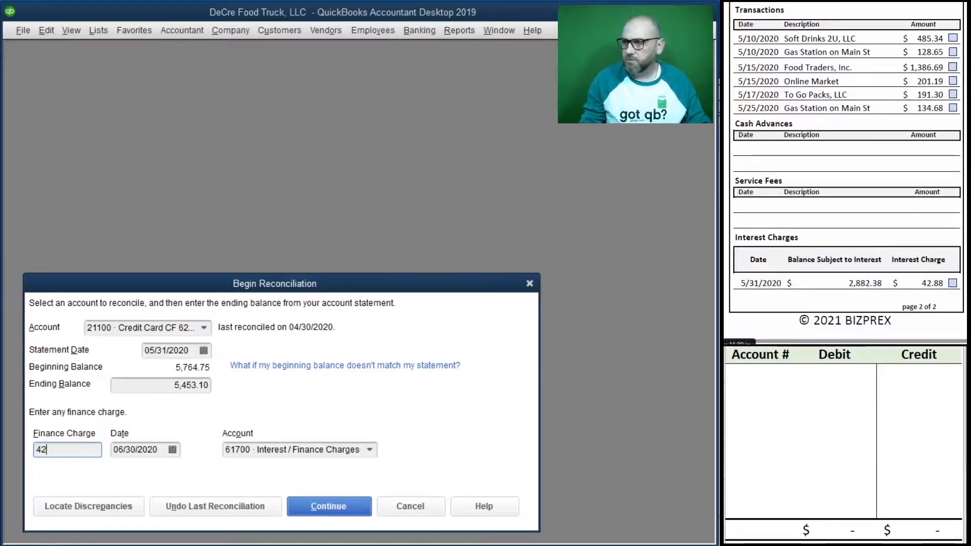
type(".88")
left_click(114, 451)
type("5/31/2020")
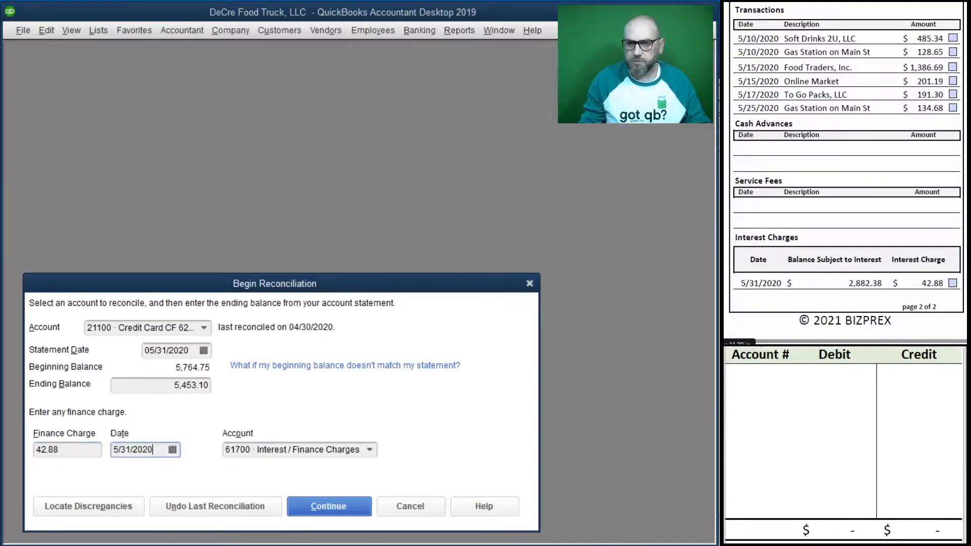
key("Tab")
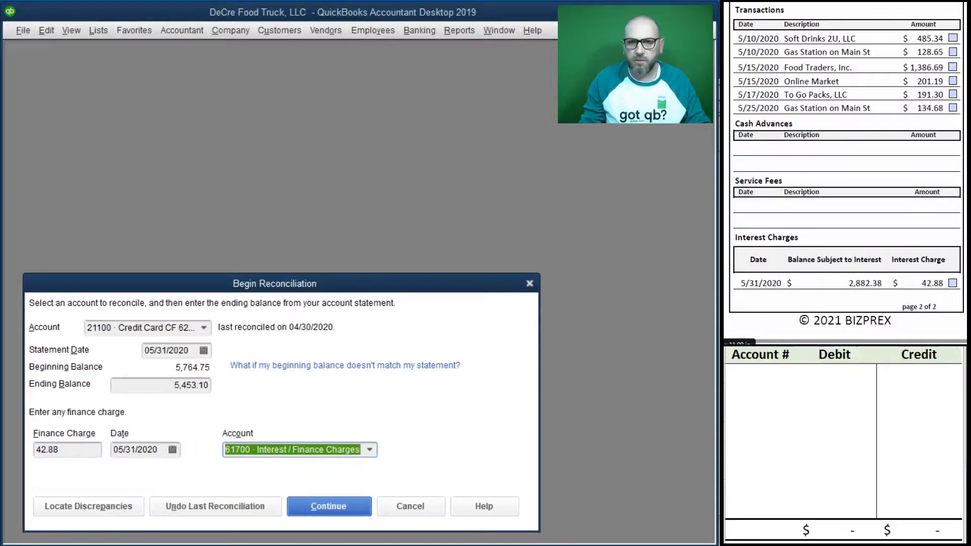
- Record a 42.88 credit to account 21100 in the first row of the debit and credit worksheet
left_click(773, 378)
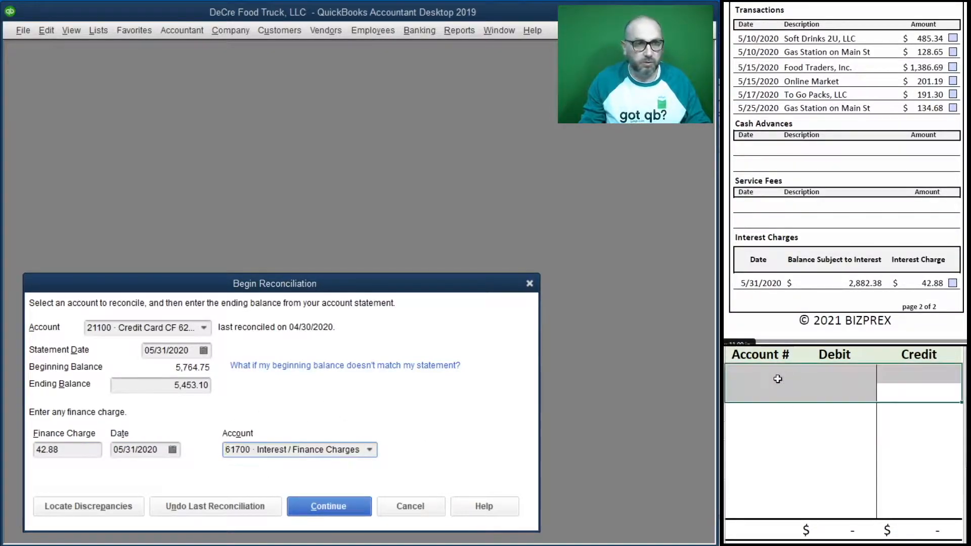
type("21100")
key("Return")
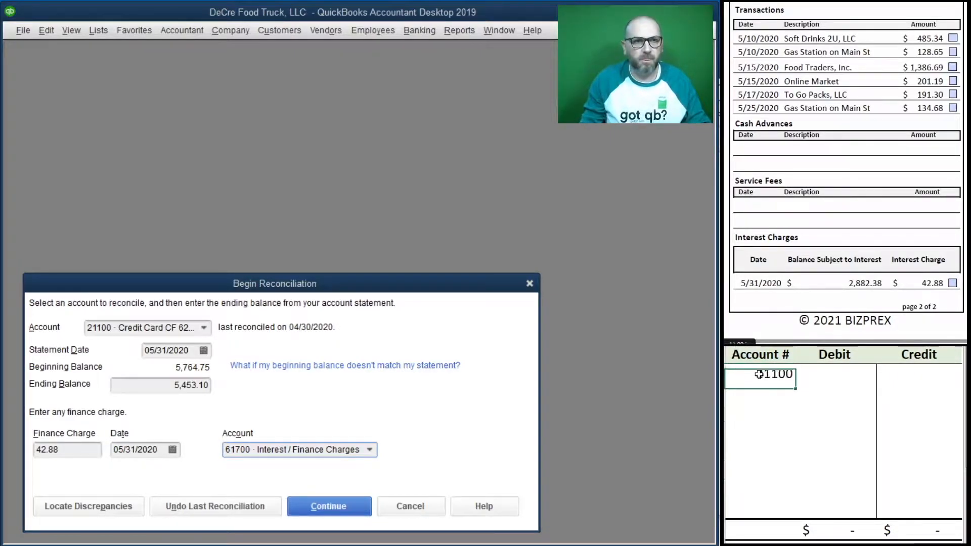
left_click(909, 376)
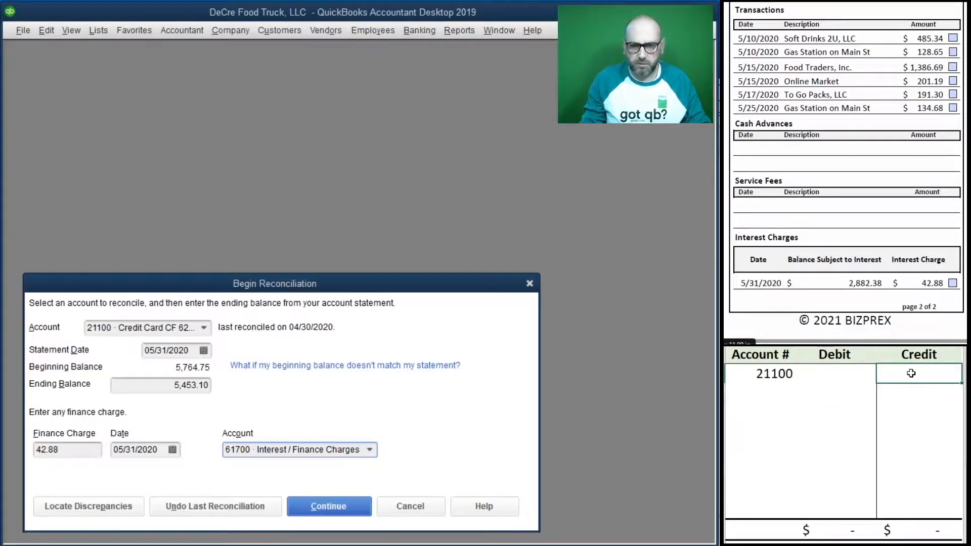
type("42.")
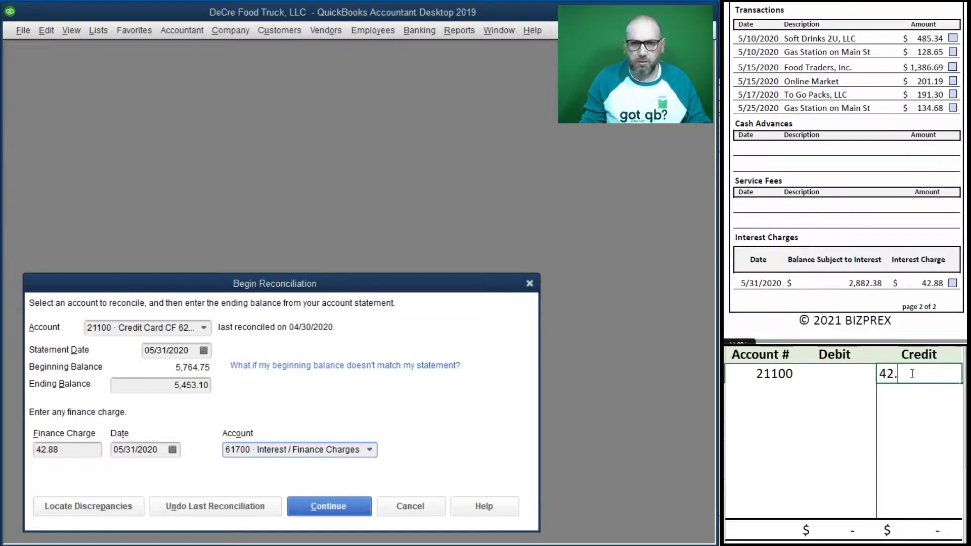
key("Return")
- Record a 42.88 debit to account 61700 in the second row of the debit and credit worksheet
key("Left")
key("Left")
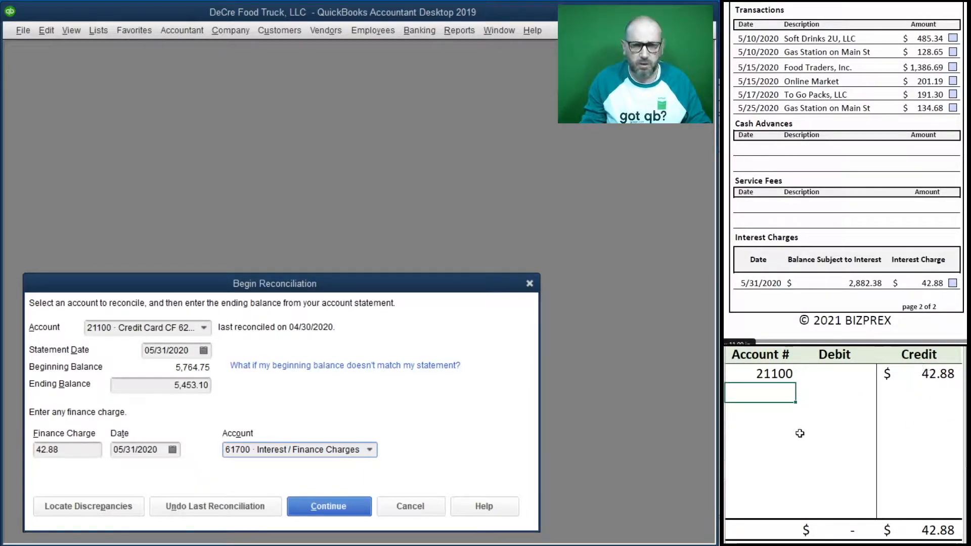
type("617")
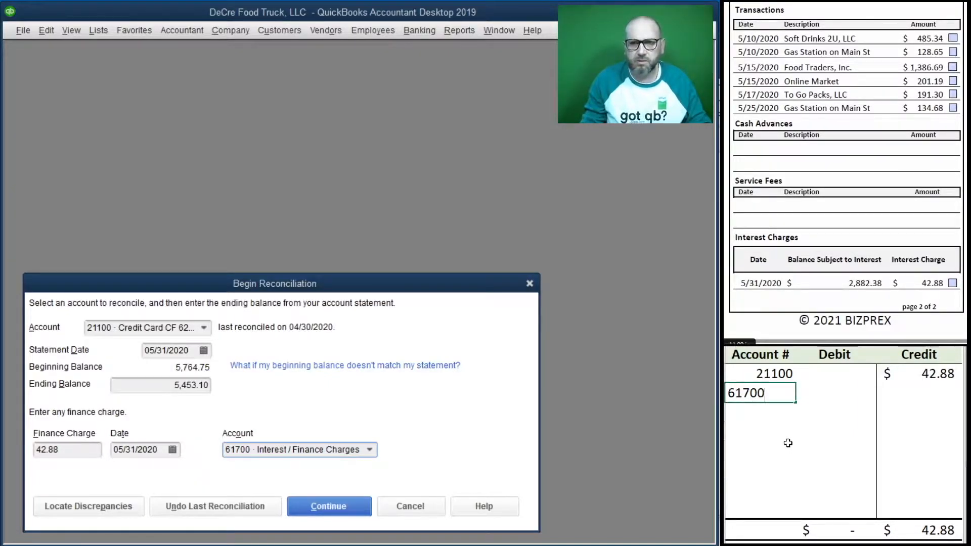
type("00")
key("Tab")
type("42.88")
key("Return")
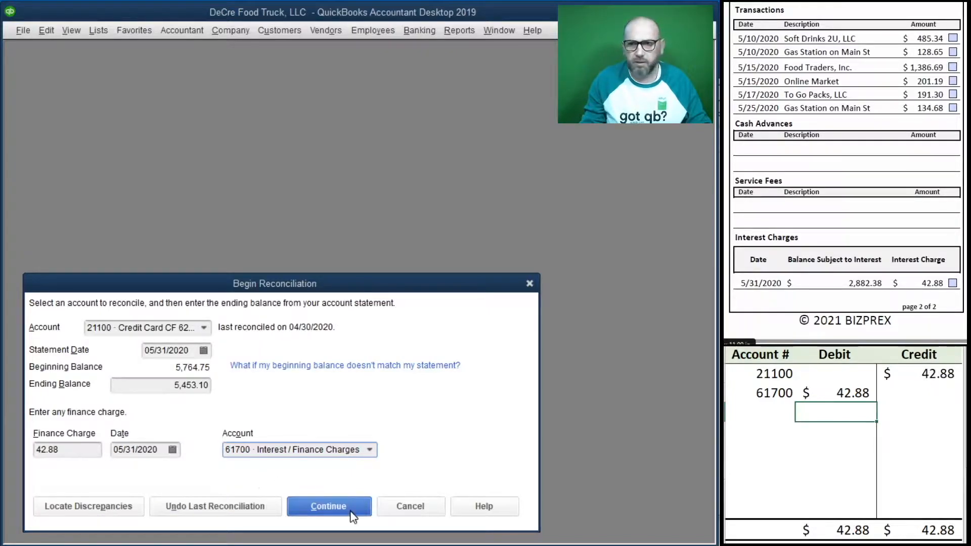
- Proceed to the list of credit card transactions to reconcile and clear both entries from the debit and credit worksheet
left_click(326, 506)
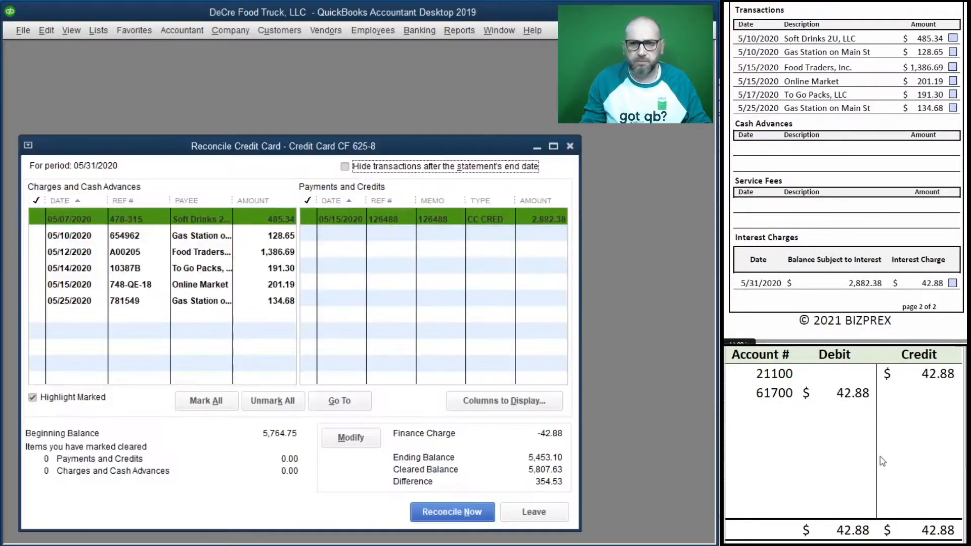
left_click_drag(892, 395, 776, 372)
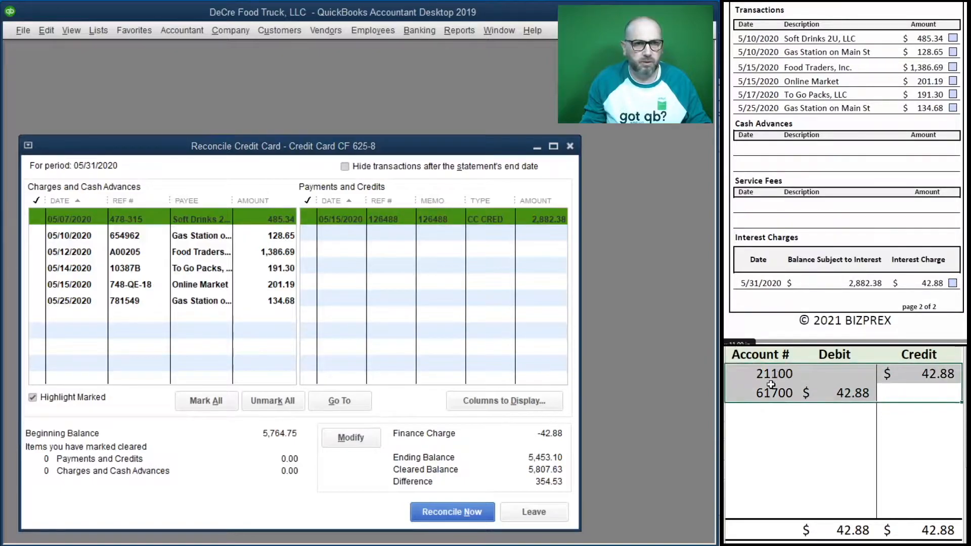
key("Delete")
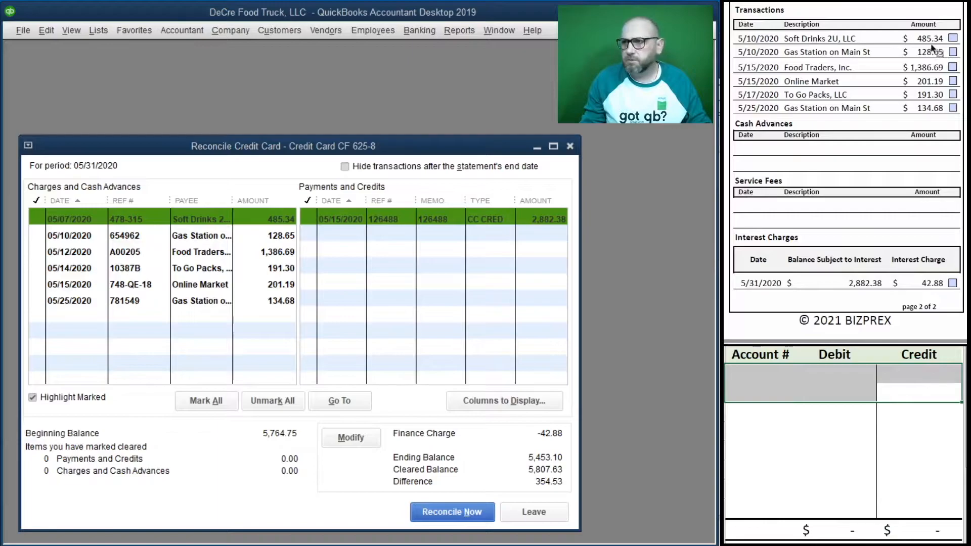
- Mark the 485.34 Soft Drinks 2U, 128.65 Gas Station and 1,386.69 Food Traders charges as cleared, ticking each on the statement
left_click(953, 38)
left_click(39, 220)
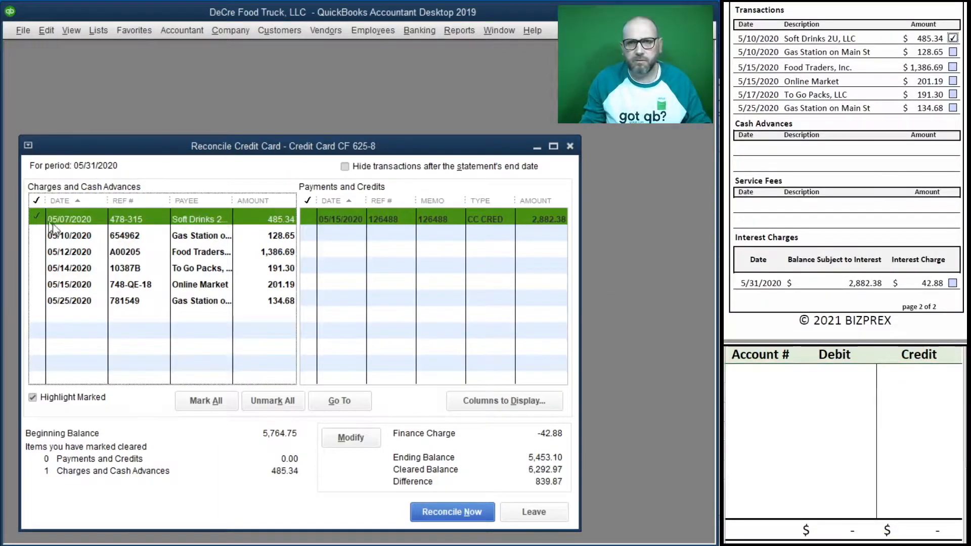
left_click(953, 52)
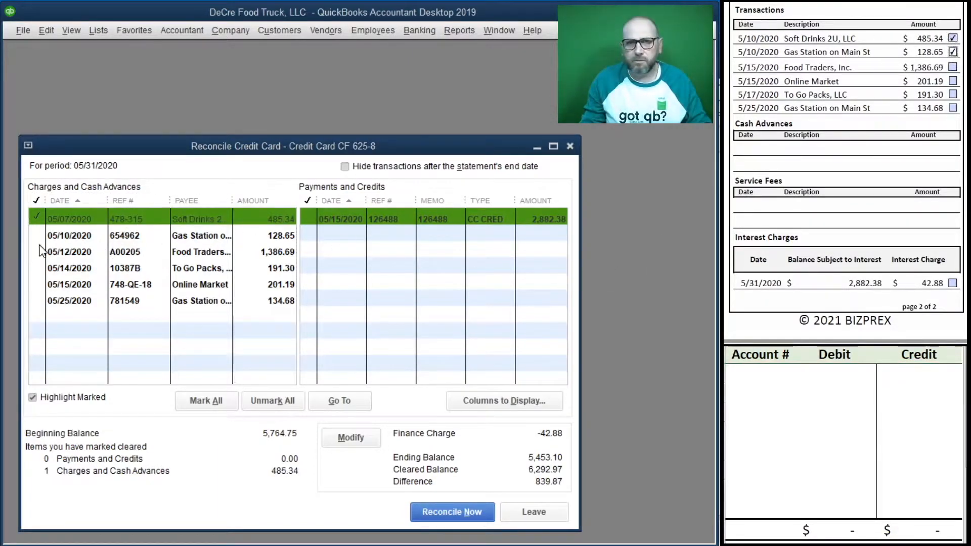
left_click(36, 234)
left_click(953, 66)
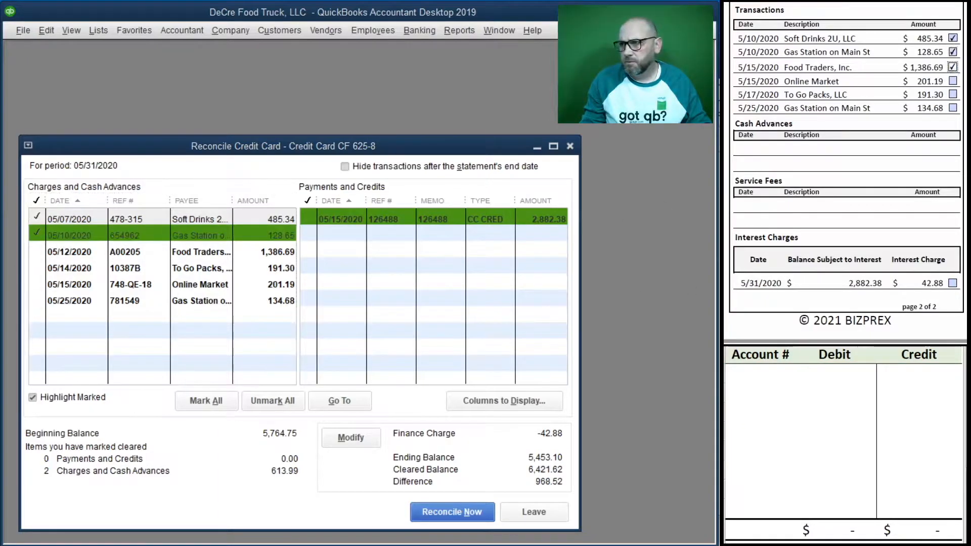
left_click(37, 251)
- Mark the 191.30 To Go Packs, 201.19 Online Market and 134.68 Gas Station charges as cleared, ticking each on the statement
left_click(952, 94)
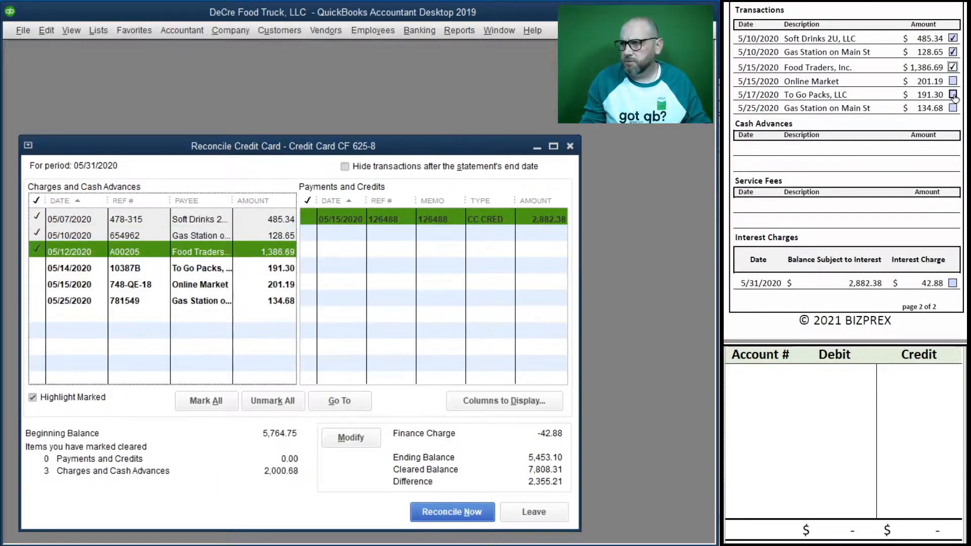
left_click(36, 268)
left_click(36, 284)
left_click(953, 81)
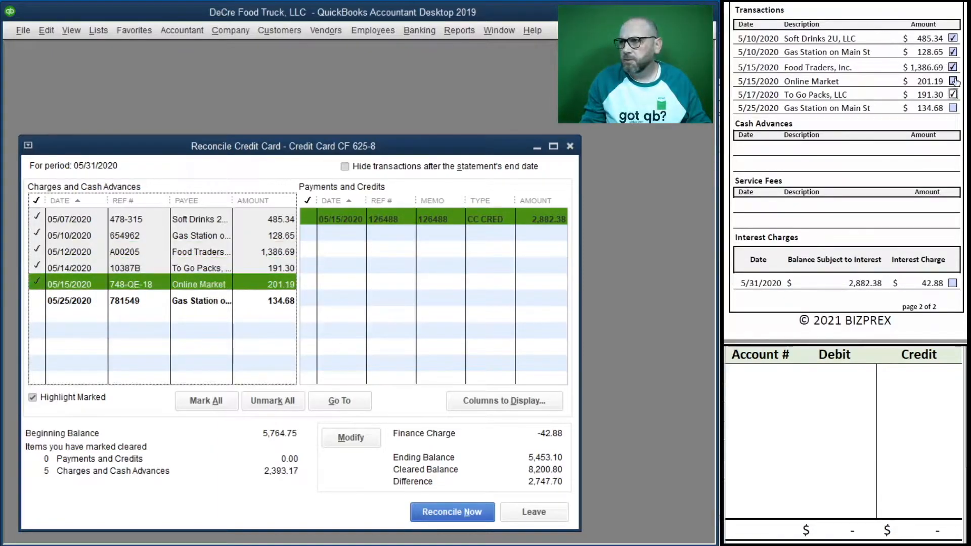
left_click(953, 108)
left_click(36, 301)
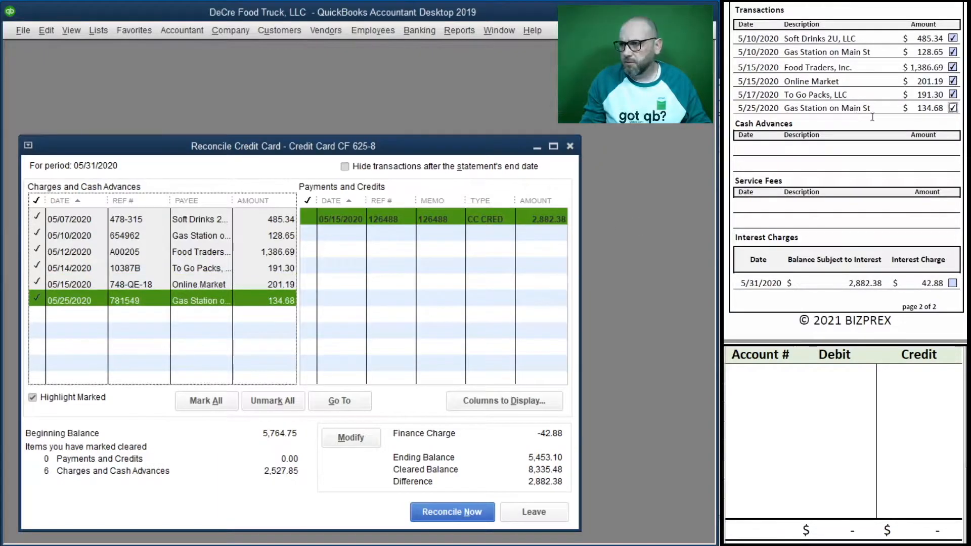
- Tick the 5/15/2020 bank transfer payment of 2,882.38 on the statement and mark it cleared in the reconciliation
scroll(940, 142, "up", 3)
scroll(955, 81, "up", 6)
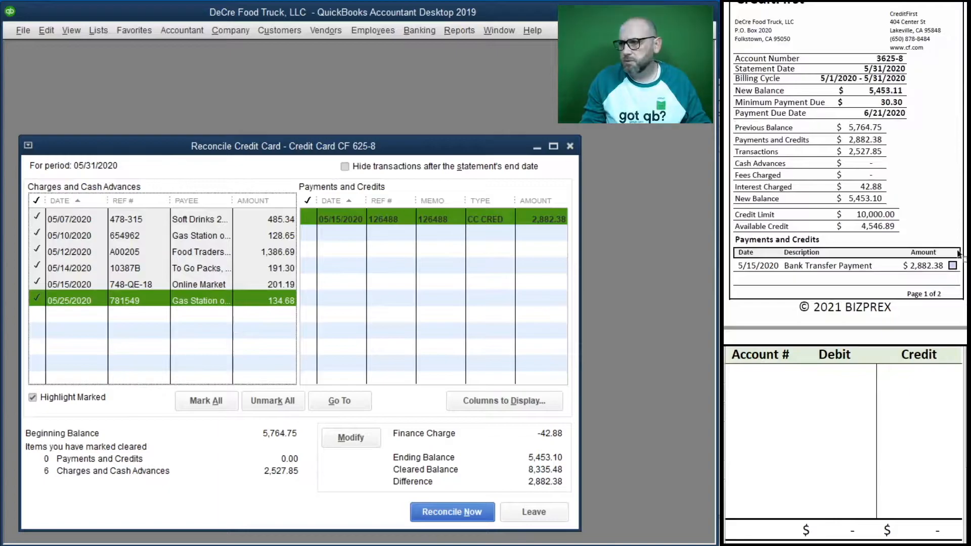
left_click(952, 267)
left_click(309, 219)
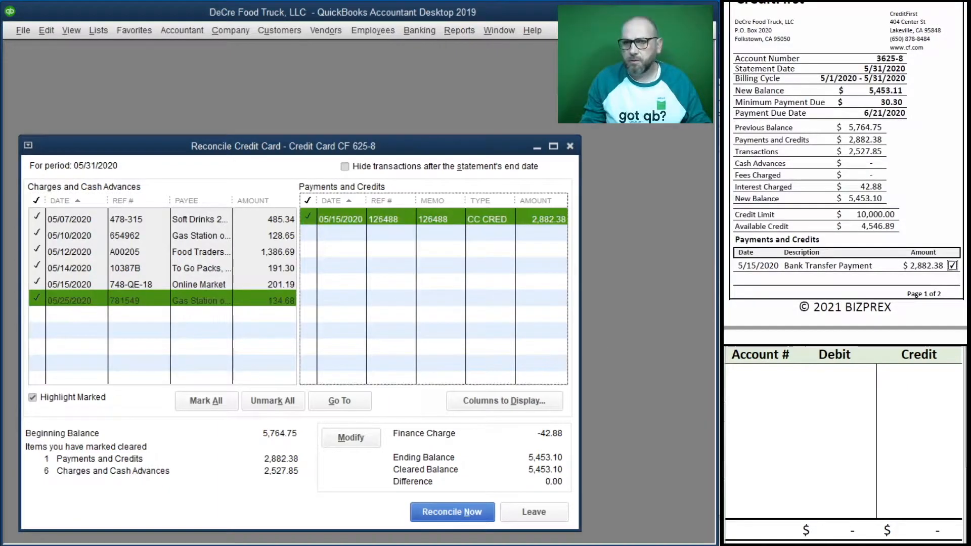
- Tick the 5/31/2020 interest charge of 42.88 on the second page of the statement
scroll(851, 235, "down", 10)
scroll(865, 255, "up", 2)
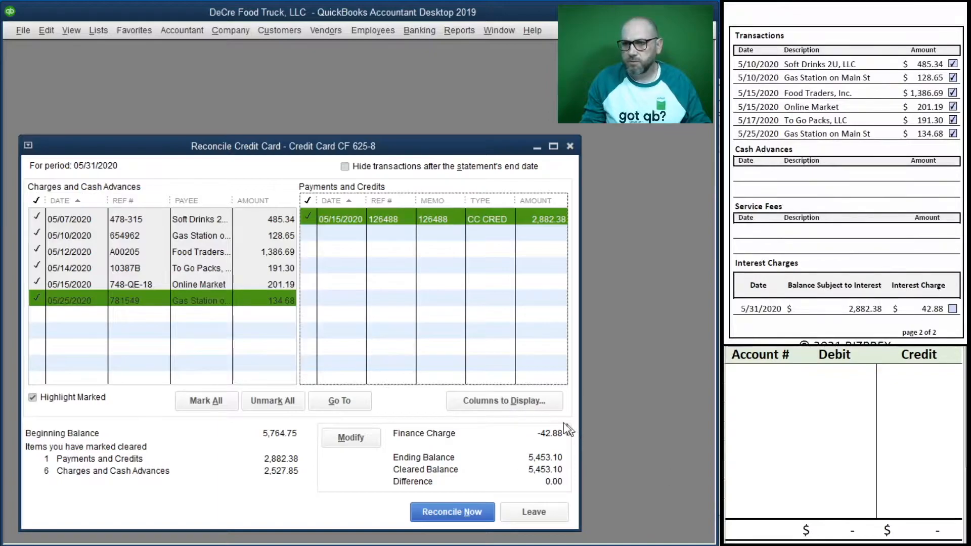
left_click(952, 308)
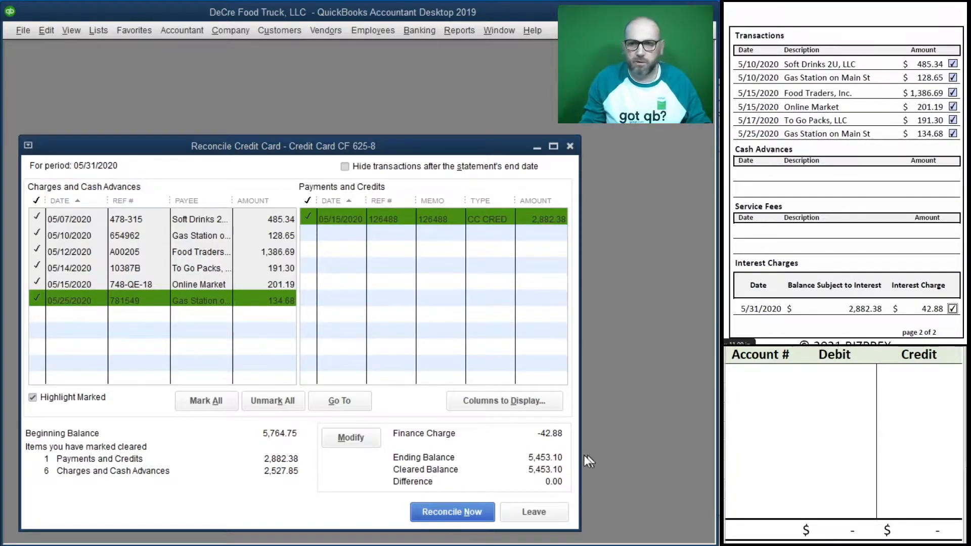
- Complete the reconciliation without making a payment and display both the summary and detail reconciliation reports
left_click(442, 508)
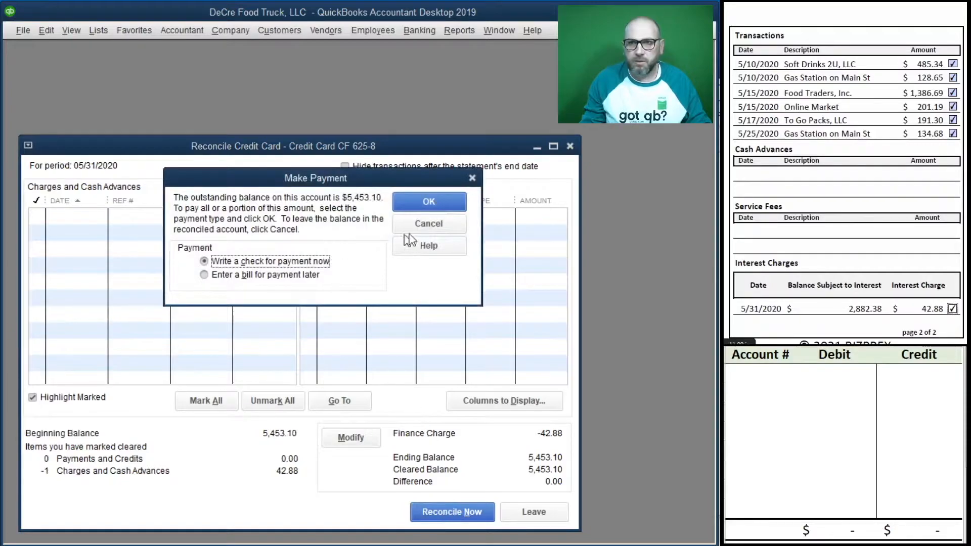
left_click_drag(252, 186, 186, 359)
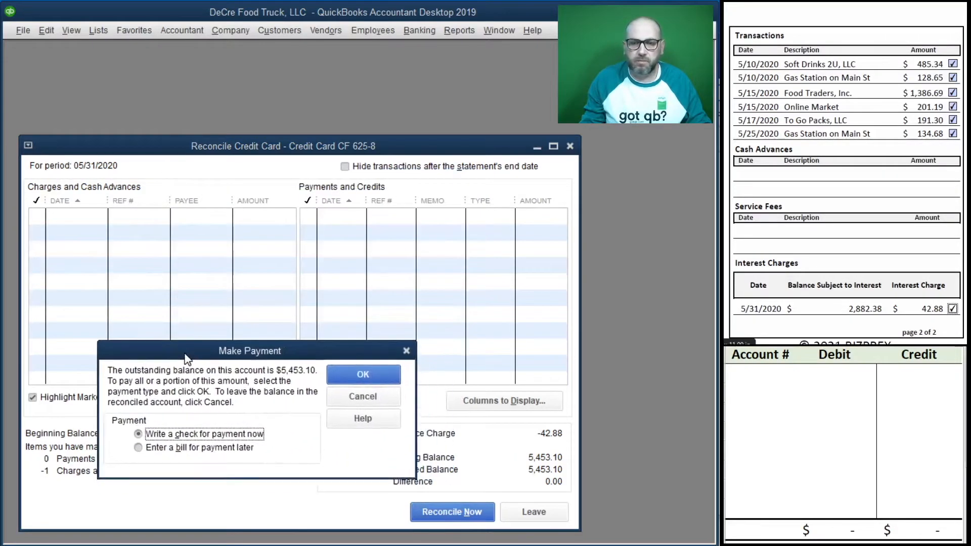
left_click(367, 399)
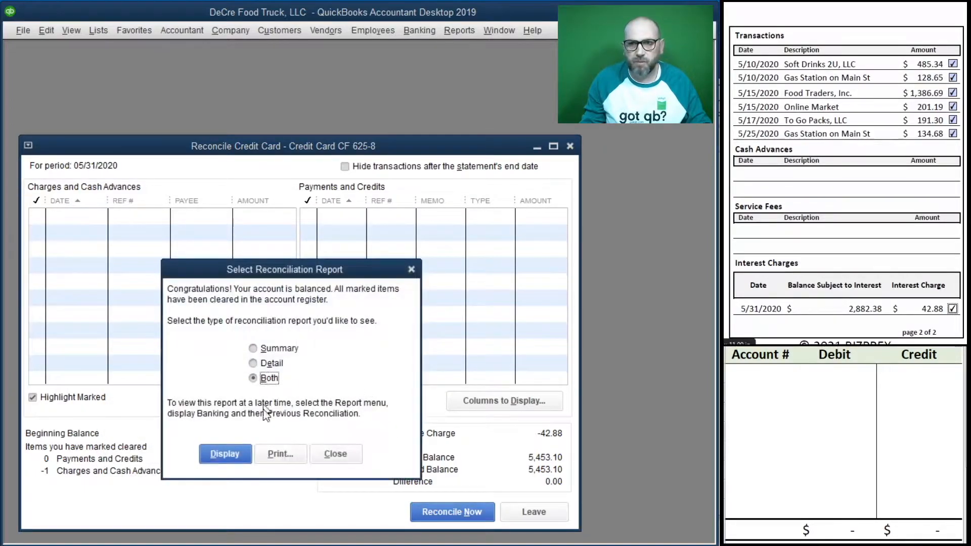
left_click(225, 454)
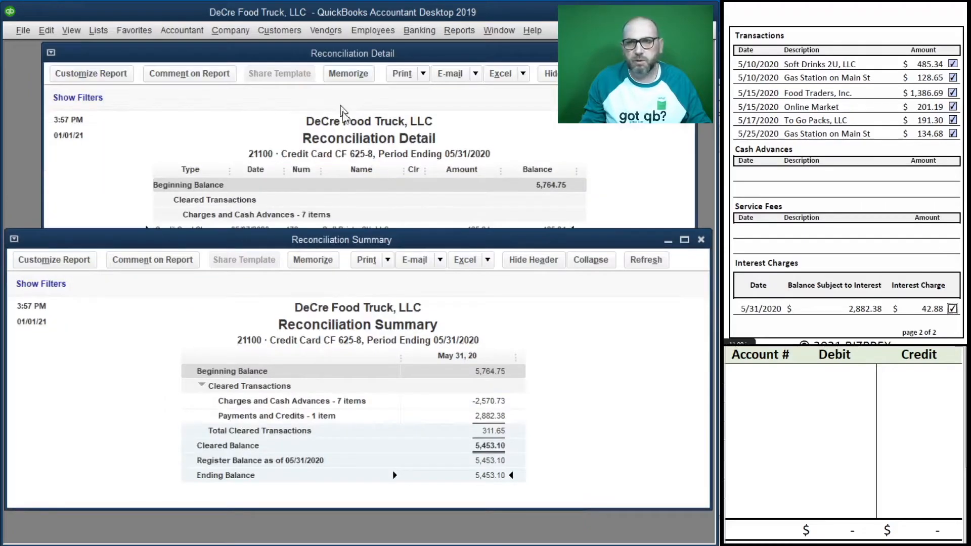
- Compare the Reconciliation Summary with the balances on the first page of the CreditFirst statement, and close the summary report
left_click_drag(471, 241, 465, 270)
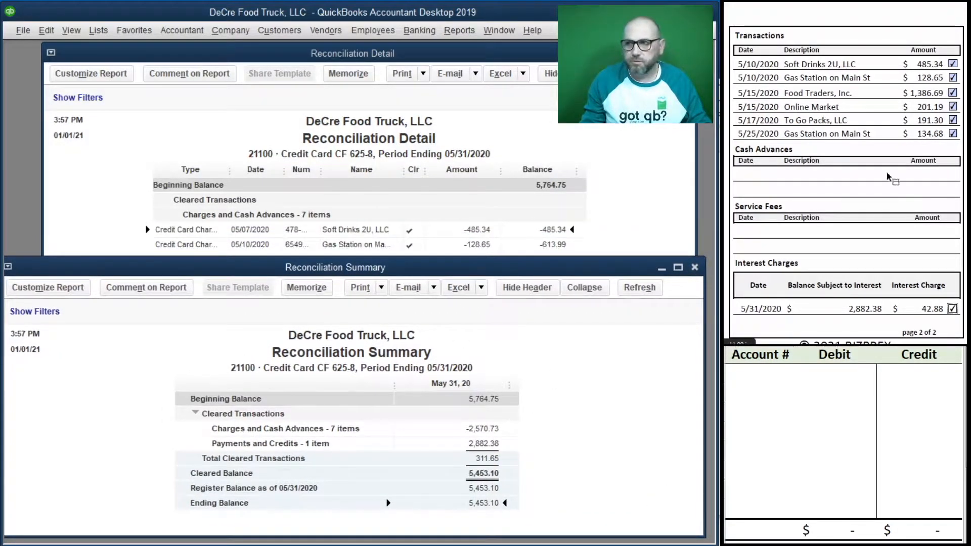
scroll(898, 144, "up", 3)
scroll(898, 144, "up", 5)
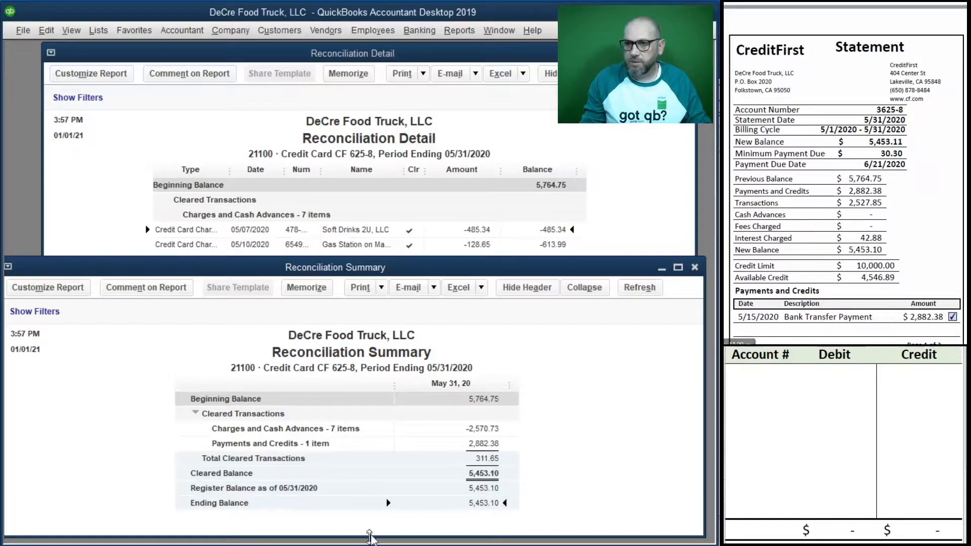
left_click(694, 267)
- Check the Reconciliation Detail against the CreditFirst statement's transactions and interest charge, and close the detail report
scroll(878, 213, "down", 1)
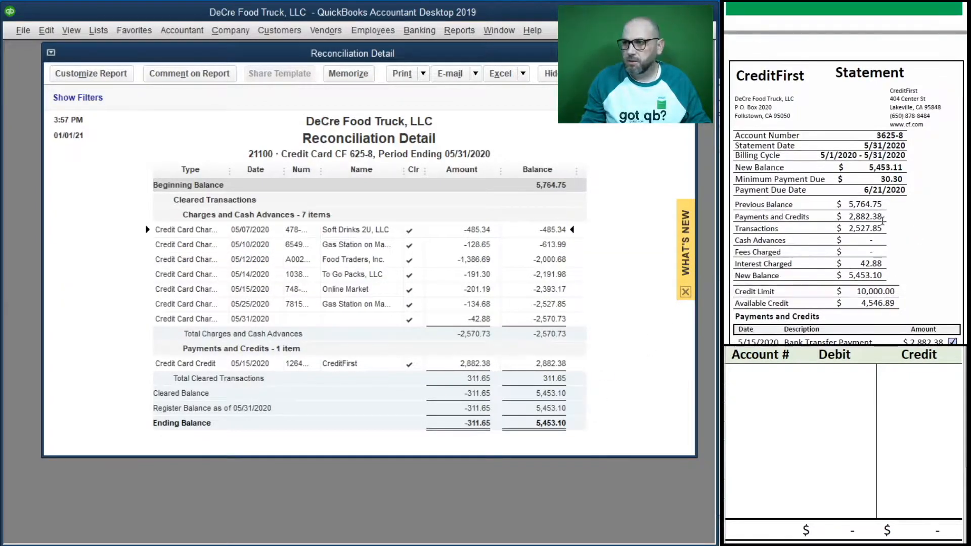
scroll(904, 177, "down", 10)
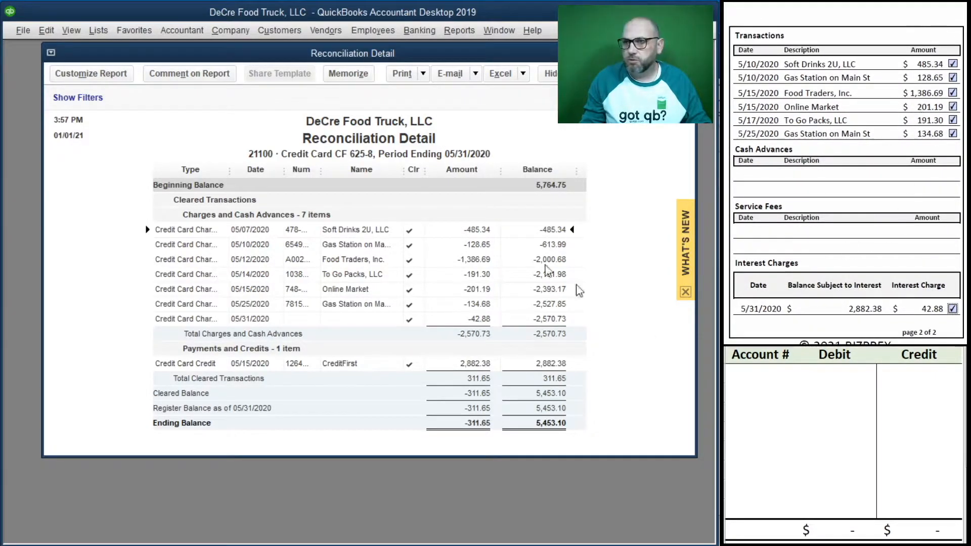
scroll(774, 187, "down", 4)
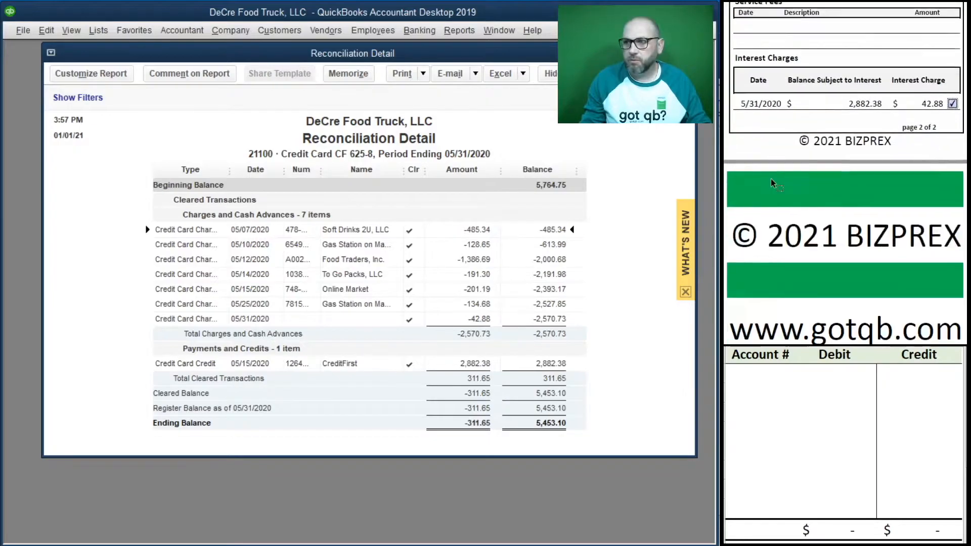
scroll(772, 183, "down", 4)
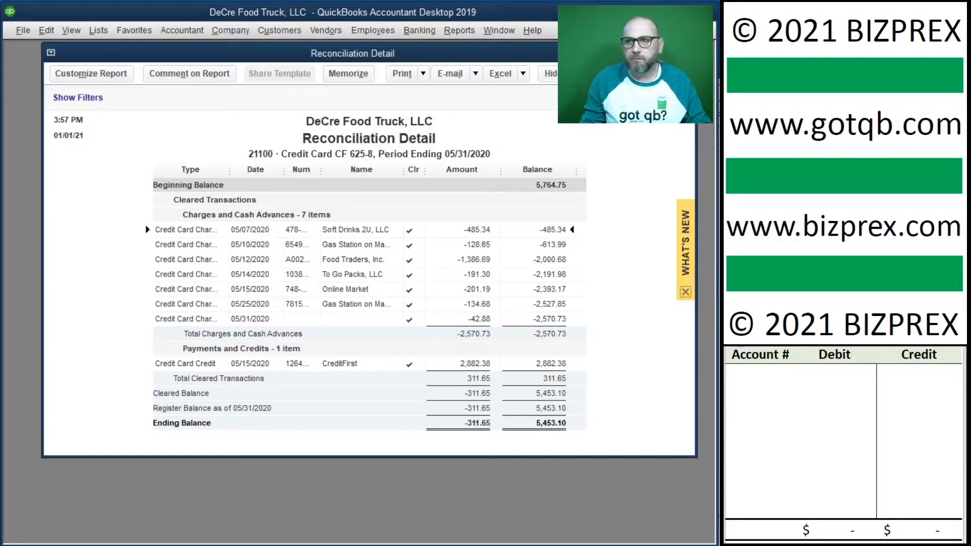
left_click(687, 53)
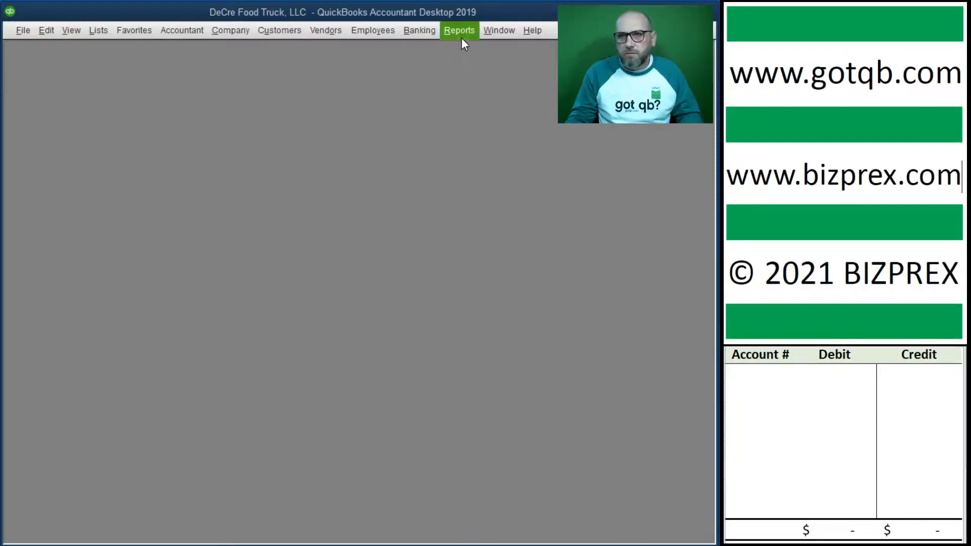
- Bring up the Bank of Lakes statement and begin a reconciliation for the 11100 Bank Account BOL
scroll(851, 147, "down", 8)
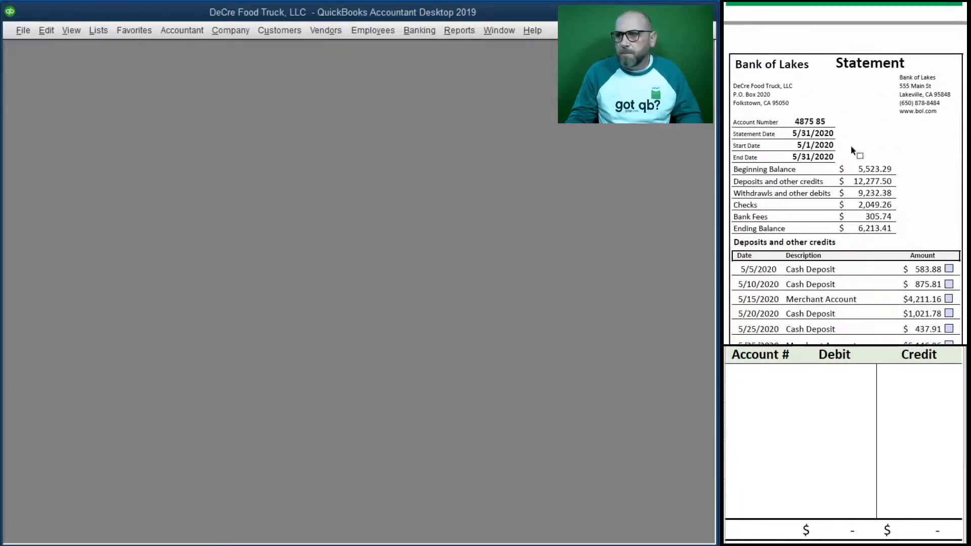
scroll(851, 147, "up", 1)
scroll(851, 147, "down", 1)
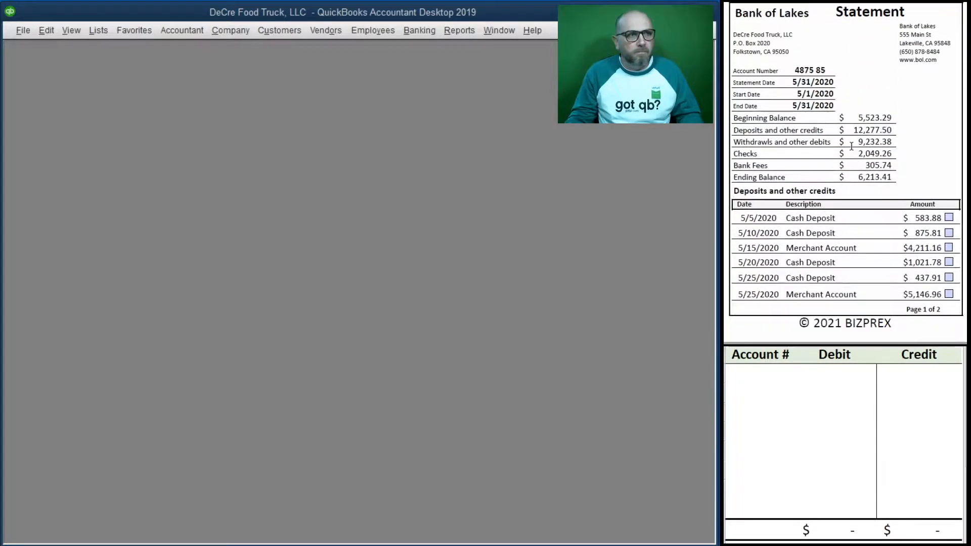
left_click(459, 29)
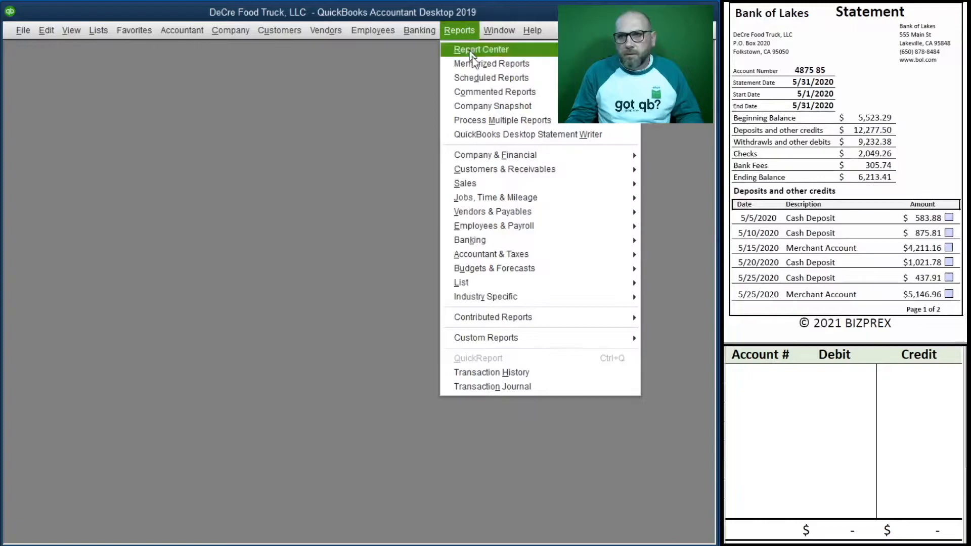
left_click(503, 27)
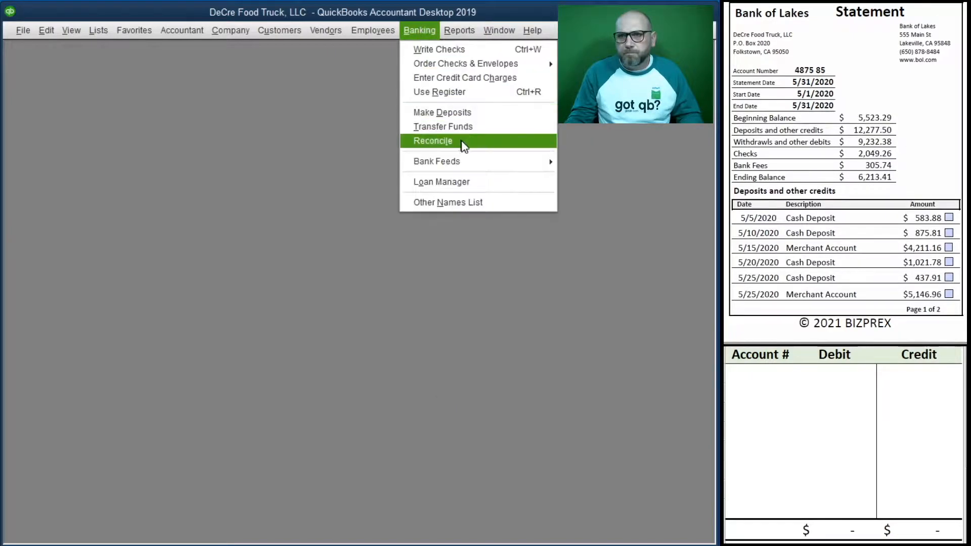
left_click(462, 141)
left_click_drag(230, 226, 266, 261)
left_click(219, 319)
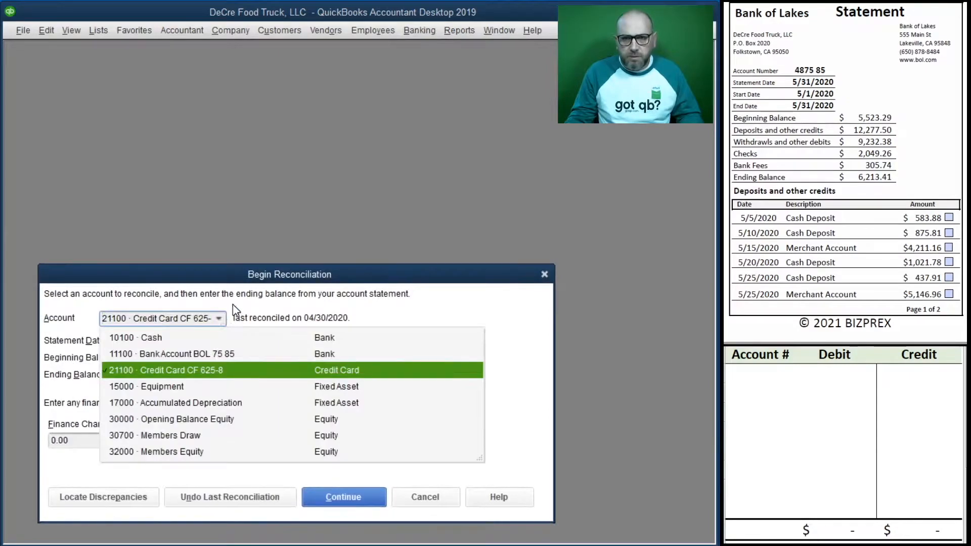
left_click(170, 354)
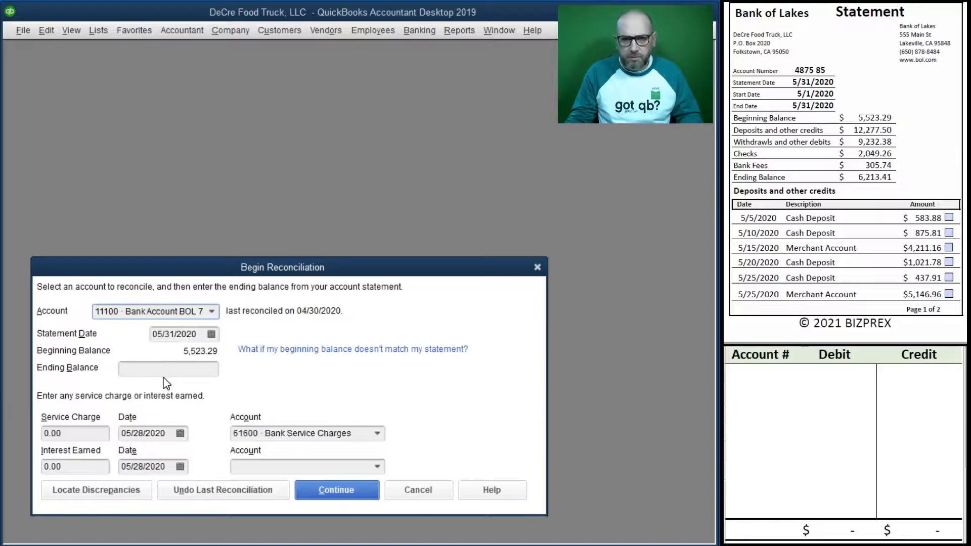
- Set the ending balance to 6,213.41 and the service charge to 25.00 from the Bank of Lakes statement
left_click(193, 372)
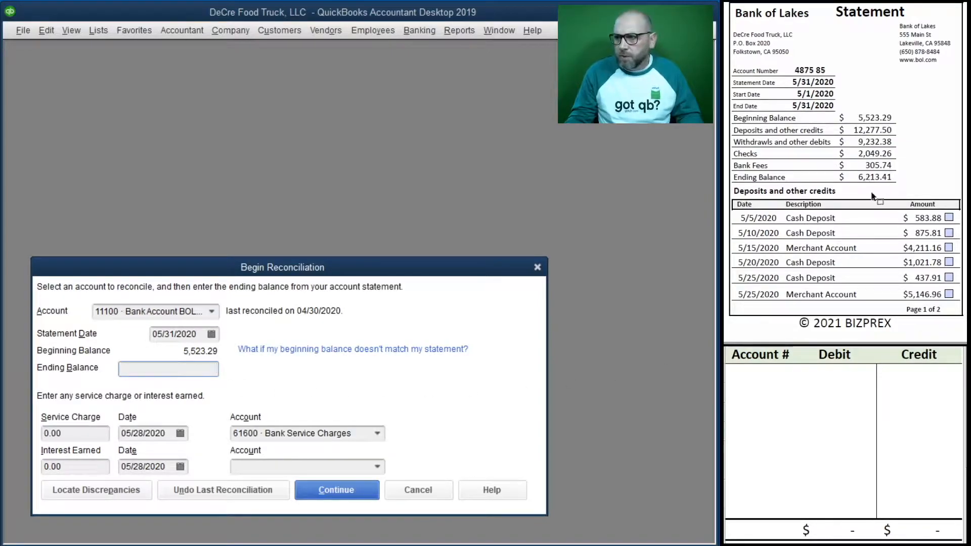
type("6,")
type("213.41")
key("Tab")
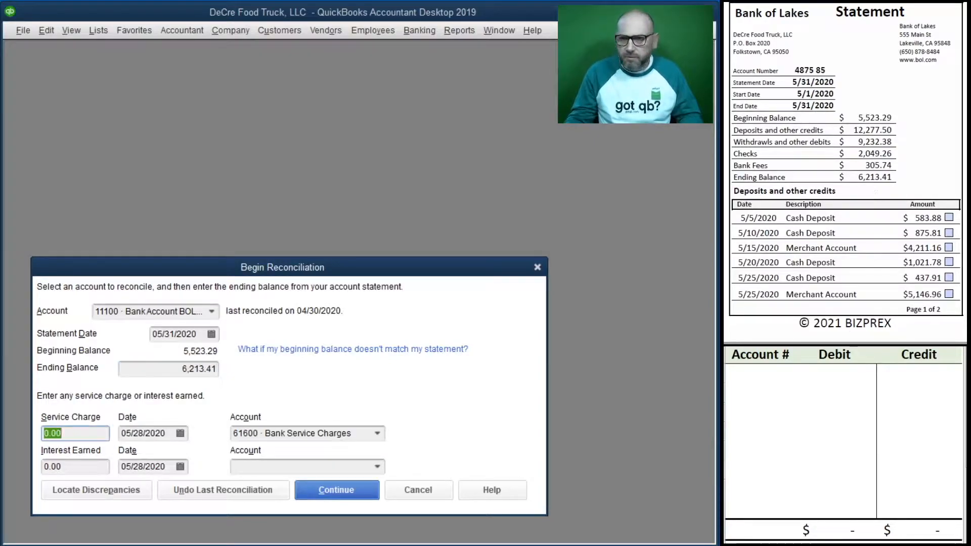
scroll(839, 189, "down", 10)
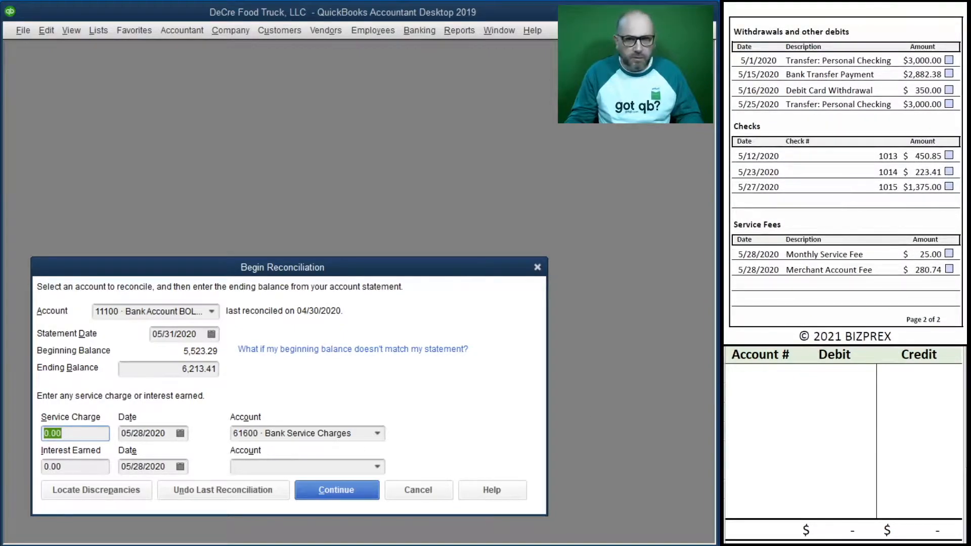
type("25")
key("Tab")
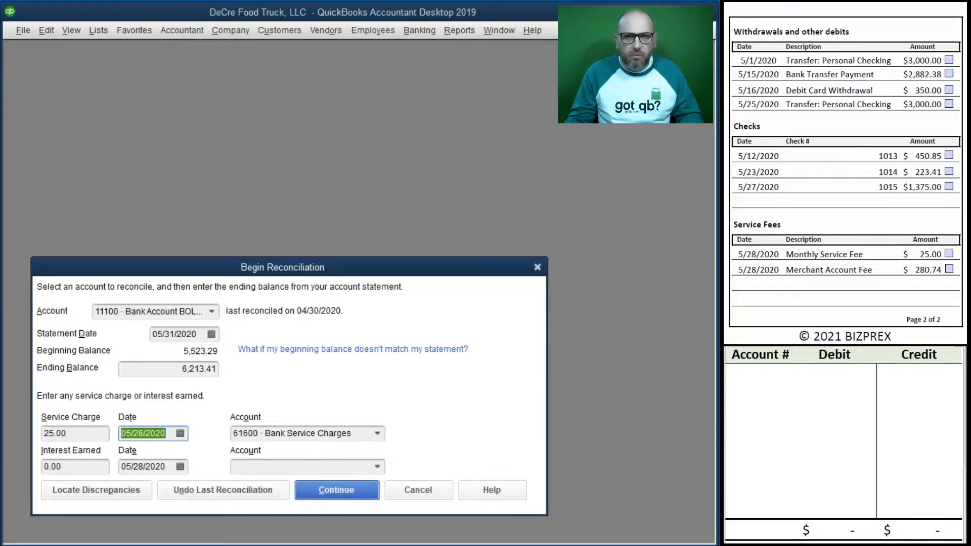
- Enter a 25.00 credit to account 11100 on the first line of the debit and credit worksheet
left_click(761, 400)
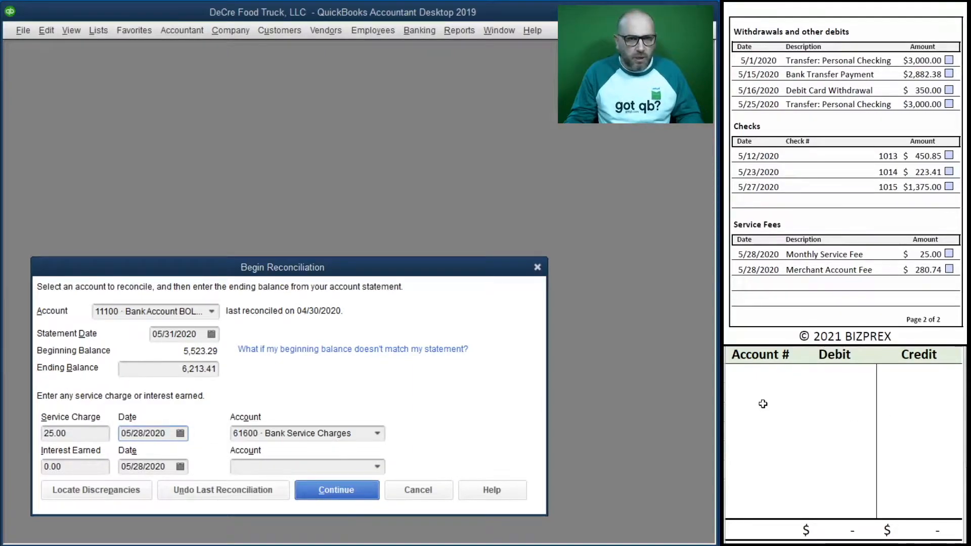
left_click(758, 373)
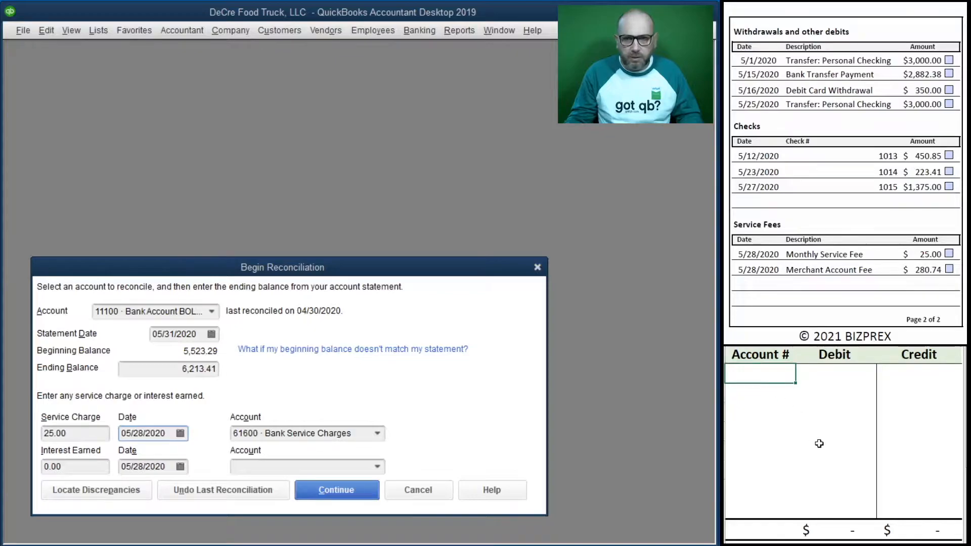
type("00")
key("Tab")
key("Tab")
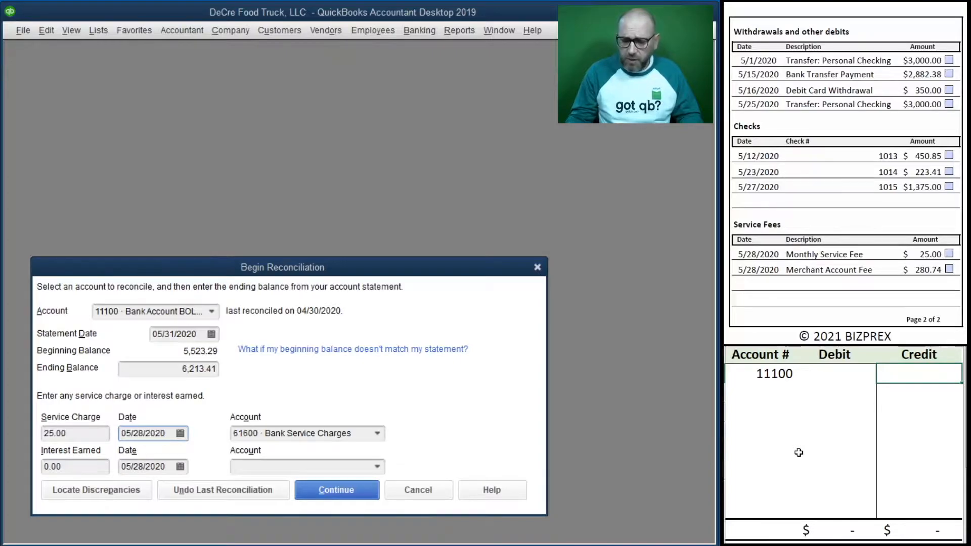
key("Return")
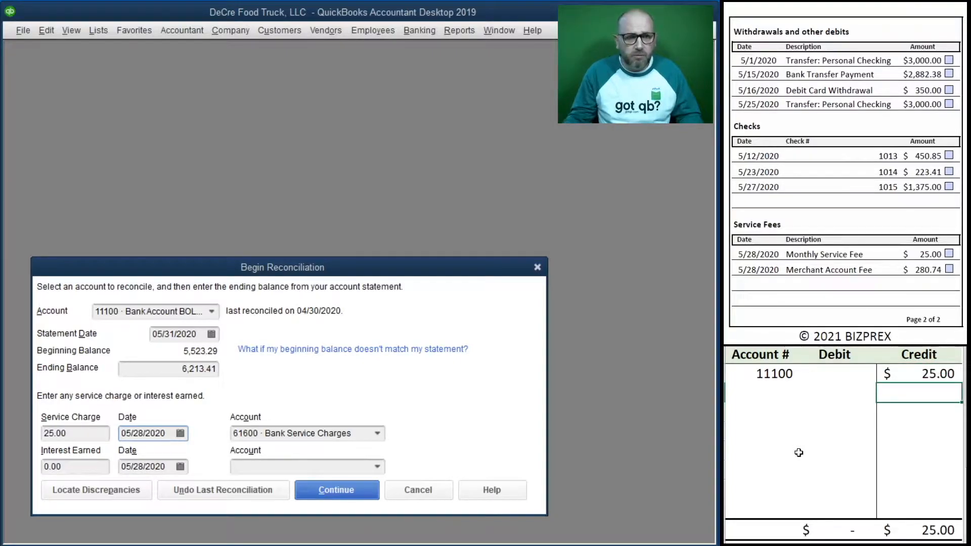
- Enter a 25.00 debit to account 61600 on the second line of the debit and credit worksheet
left_click(762, 388)
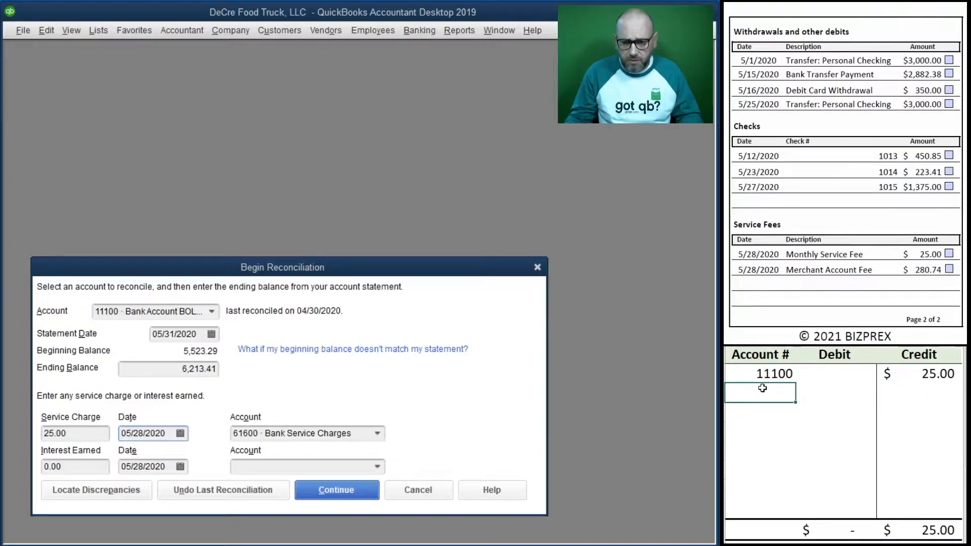
type("6160")
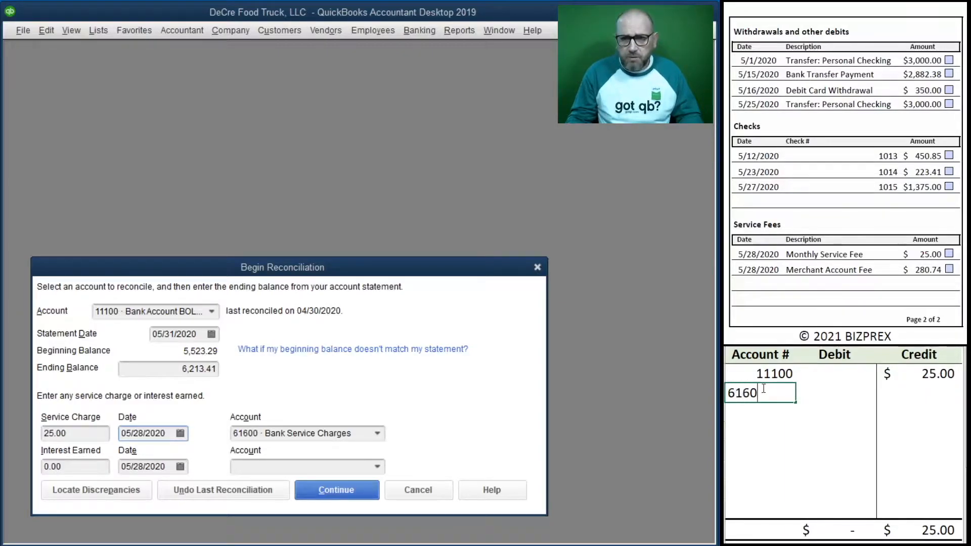
key("Tab")
type("2")
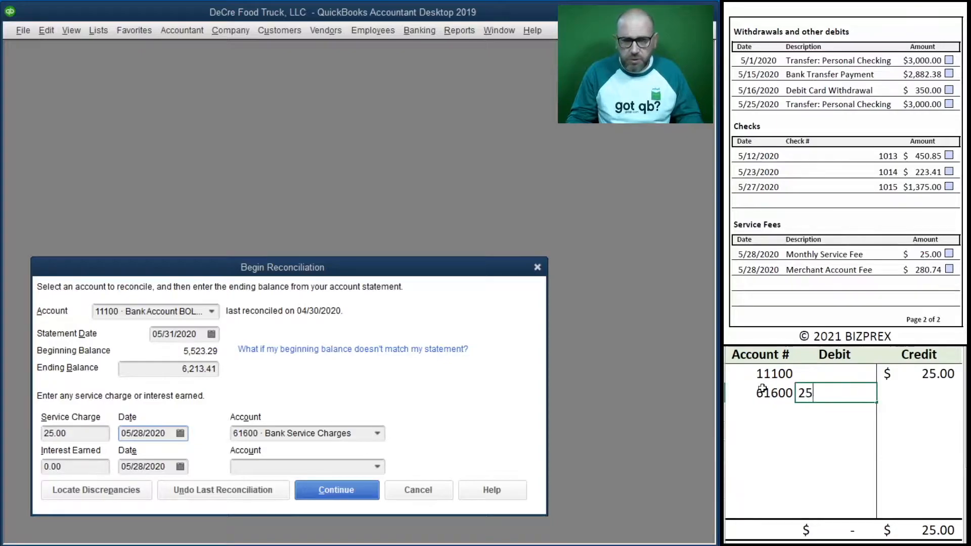
type("5")
key("Return")
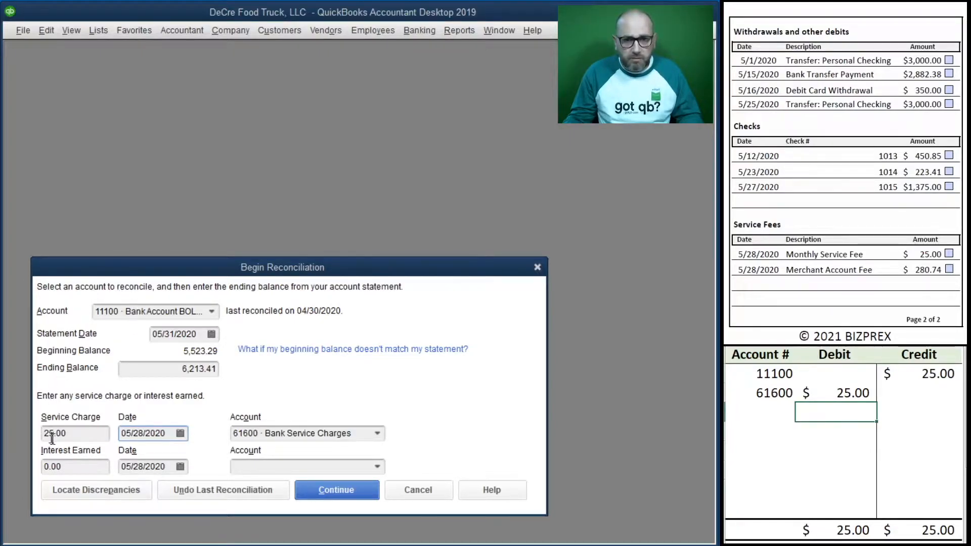
- Continue to the bank account's transactions for reconciling and clear both entries from the debit and credit worksheet
left_click(334, 490)
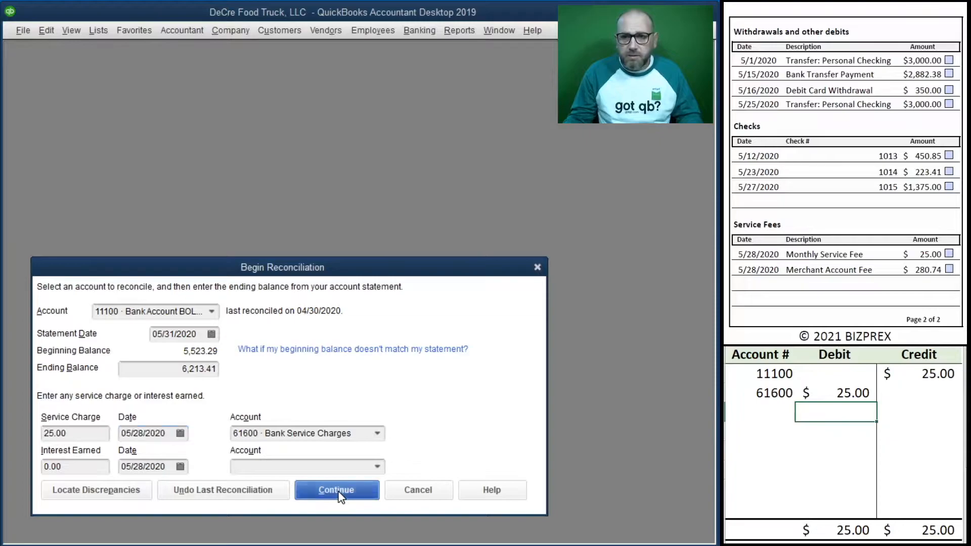
left_click_drag(892, 397, 778, 381)
key("Delete")
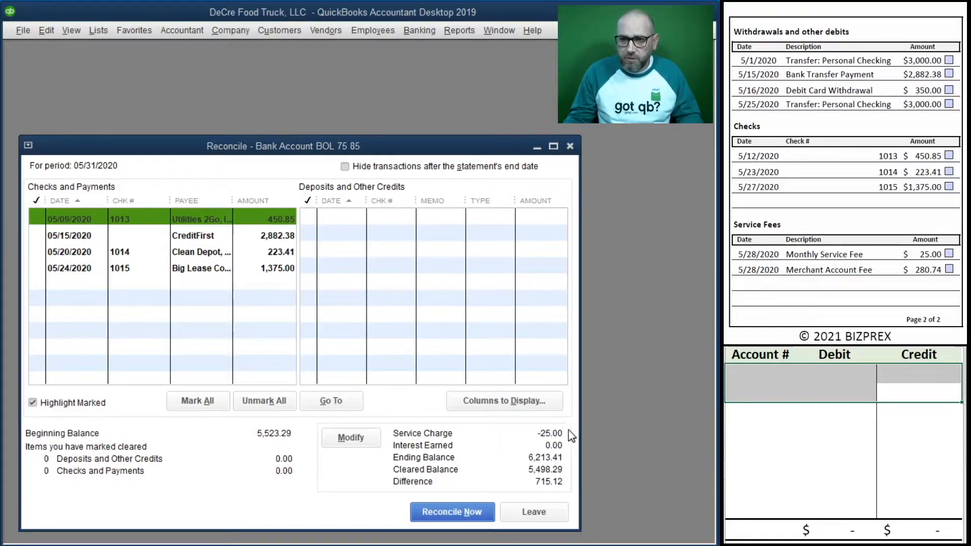
- Tick the 25.00 monthly service fee on the statement, and mark check 1013 for 450.85 cleared in both the reconciliation and the statement
left_click(948, 253)
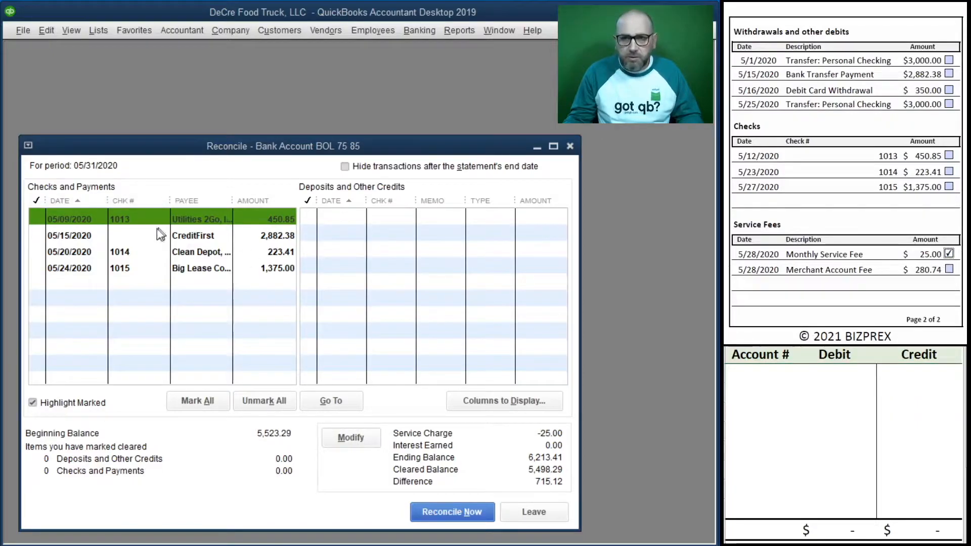
left_click(43, 222)
left_click(949, 156)
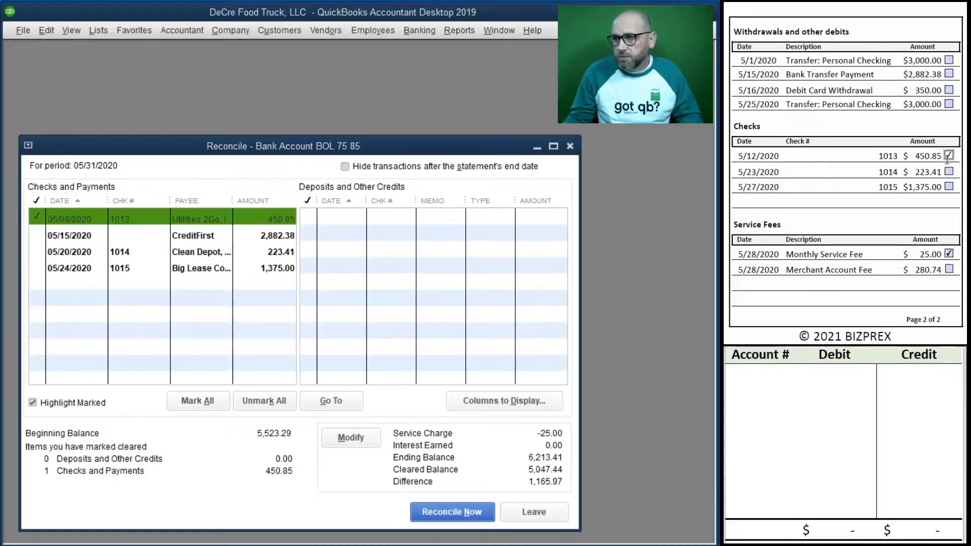
- Mark checks 1014 (223.41) and 1015 (1,375.00) and the 2,882.38 CreditFirst payment as cleared, ticking each on the statement
left_click(63, 254)
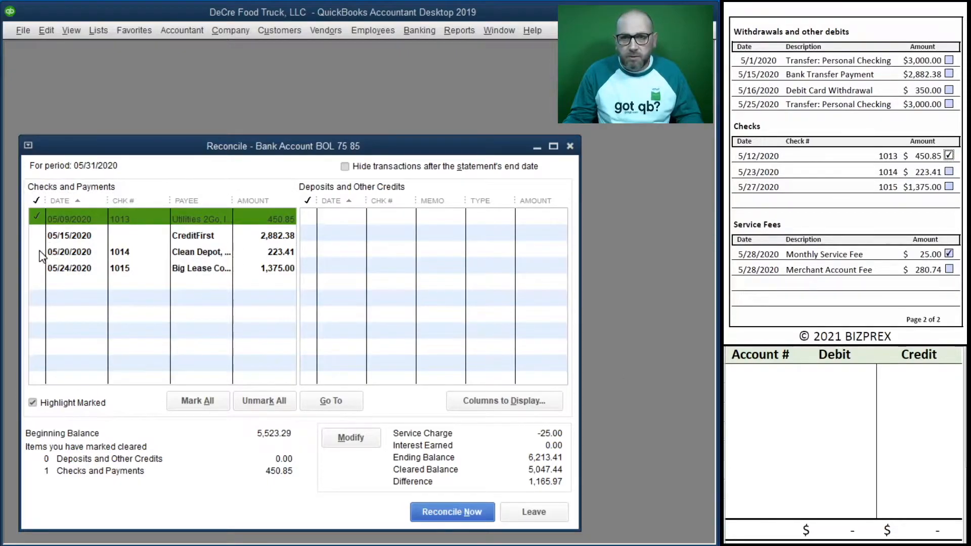
left_click(949, 172)
left_click(949, 187)
left_click(40, 268)
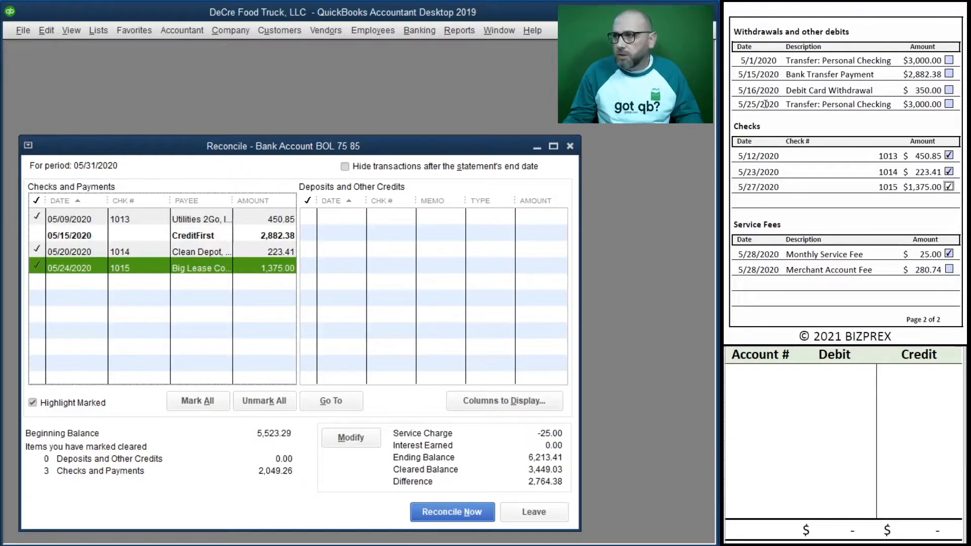
left_click(949, 74)
left_click(38, 233)
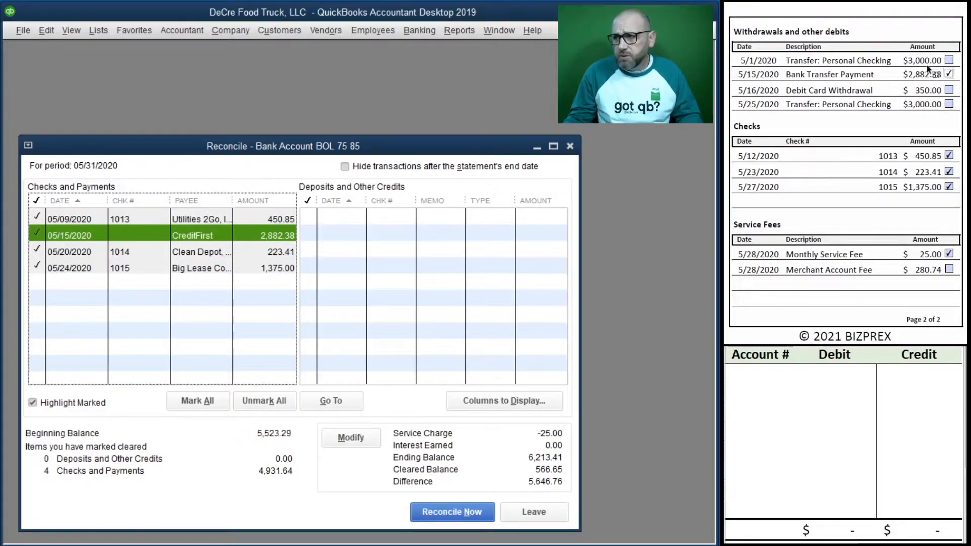
- Start a new deposit to the 11100 bank account dated 05/05/2020 for the first cash deposit on the statement
scroll(878, 255, "up", 3)
scroll(878, 256, "up", 3)
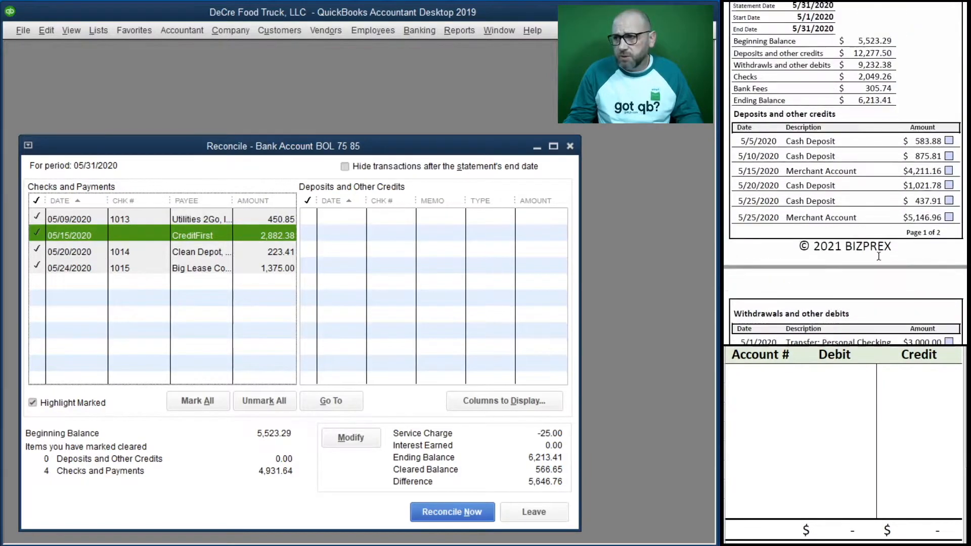
scroll(879, 264, "up", 1)
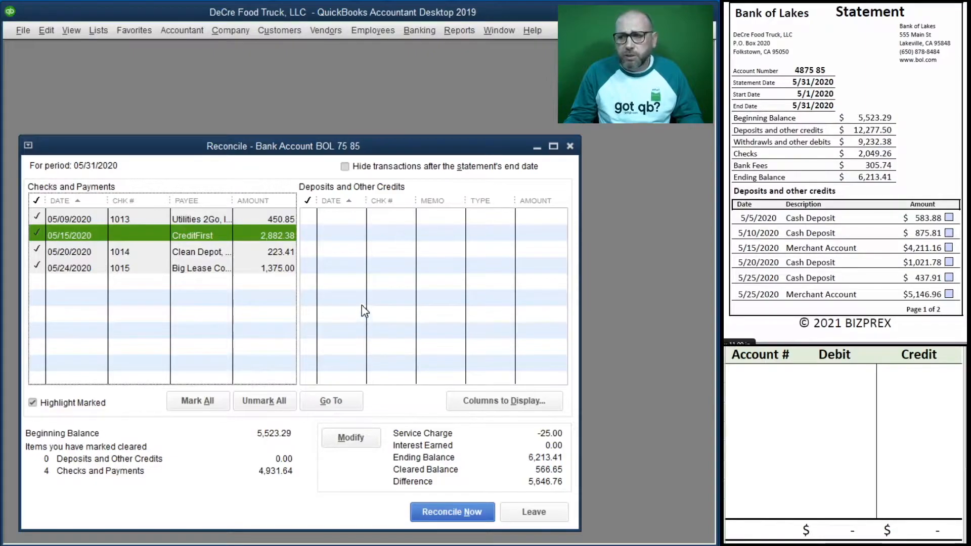
left_click(425, 28)
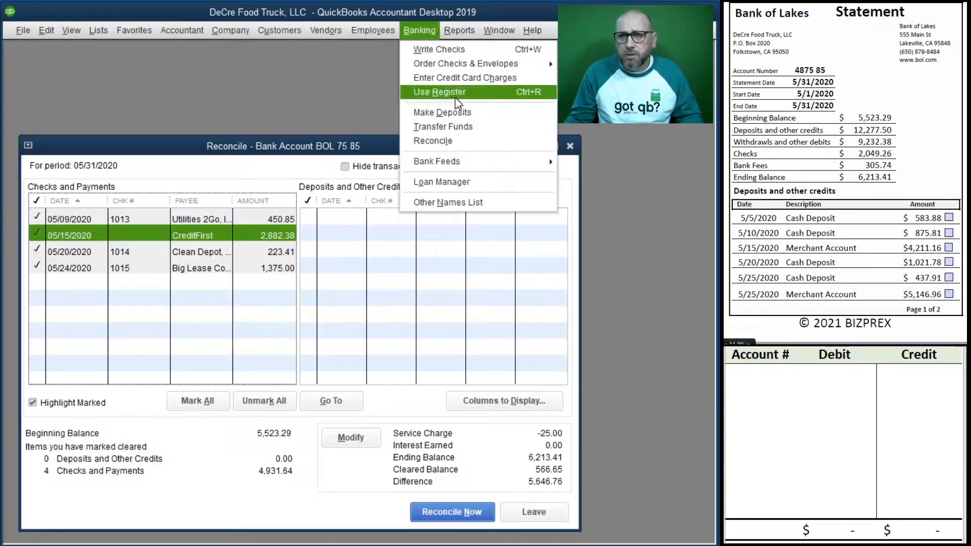
left_click(443, 113)
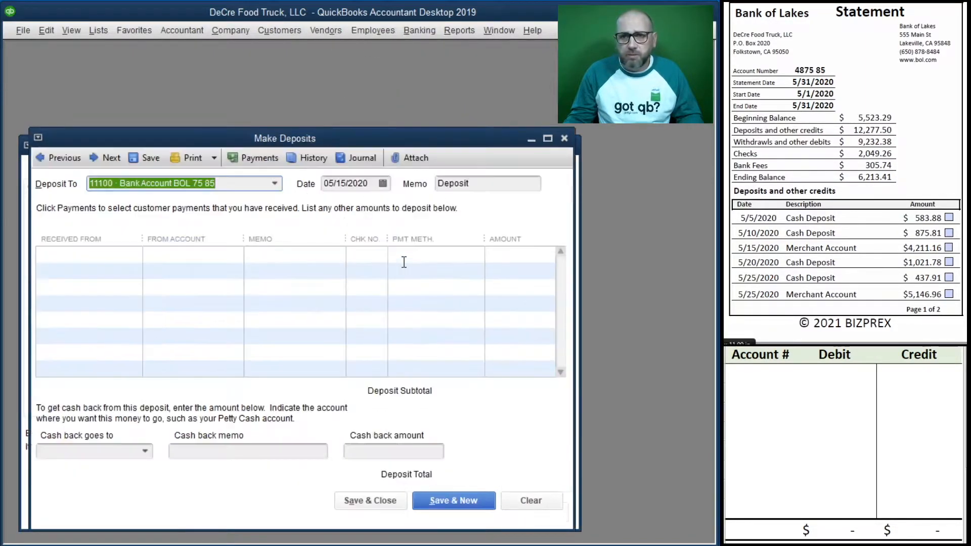
key("Tab")
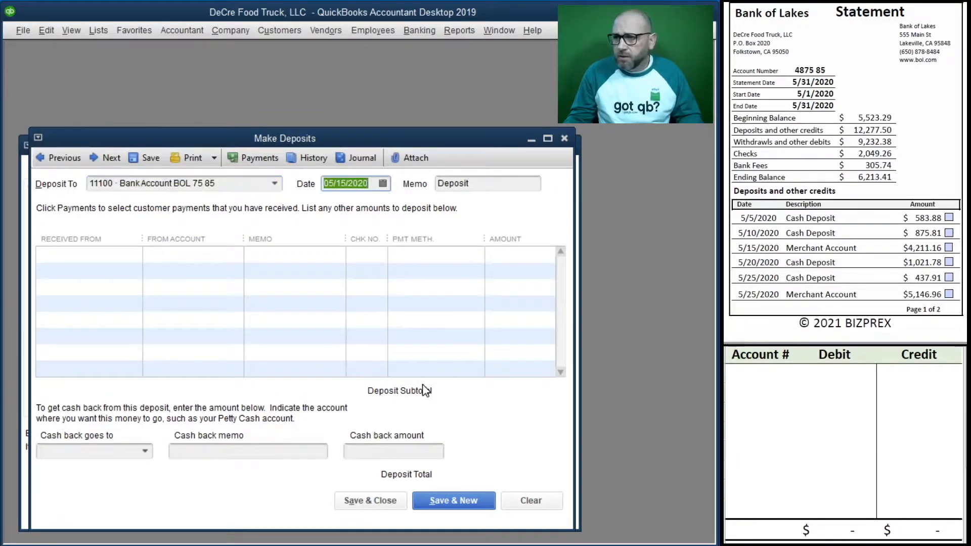
type("5/05/2020")
key("Tab")
key("Tab")
- Fill the deposit line as received from Customers, account 41100 Sales, memo Cash Sales, payment method Cash, amount 583.88
type("cu")
key("Tab")
type("sa")
key("Tab")
type("Cash")
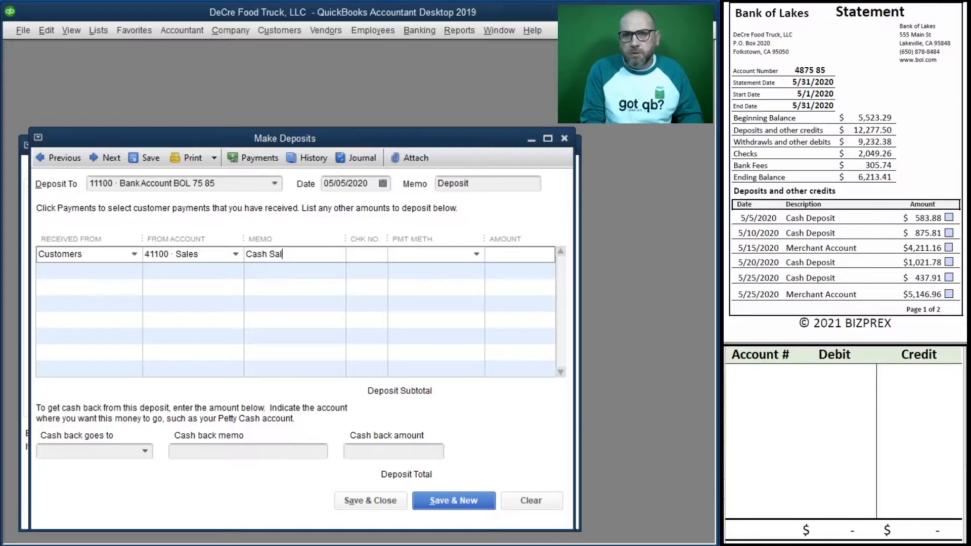
key("Tab")
key("Tab")
type("ca")
key("Tab")
type("583")
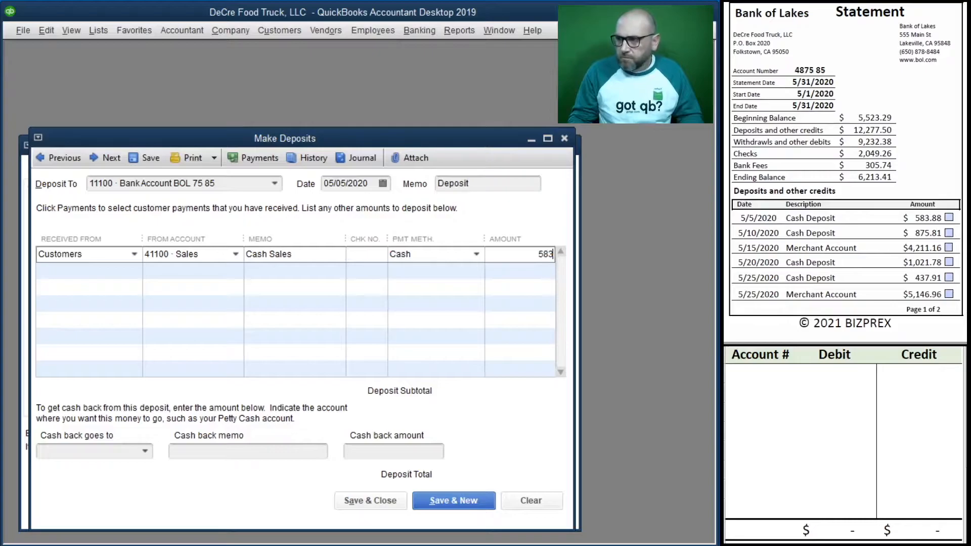
key("Tab")
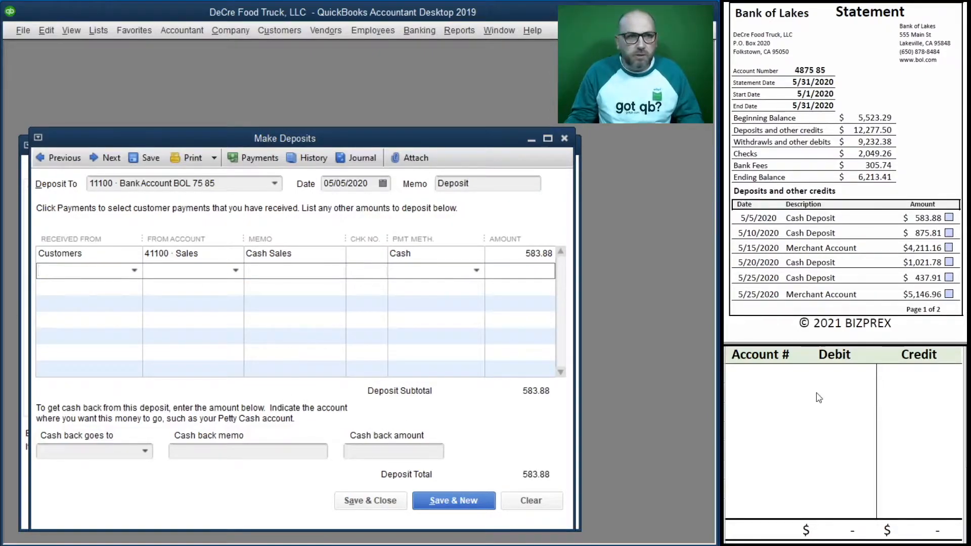
- Enter account 11100 with a 583.88 debit on the first line of the debit and credit worksheet
left_click(761, 379)
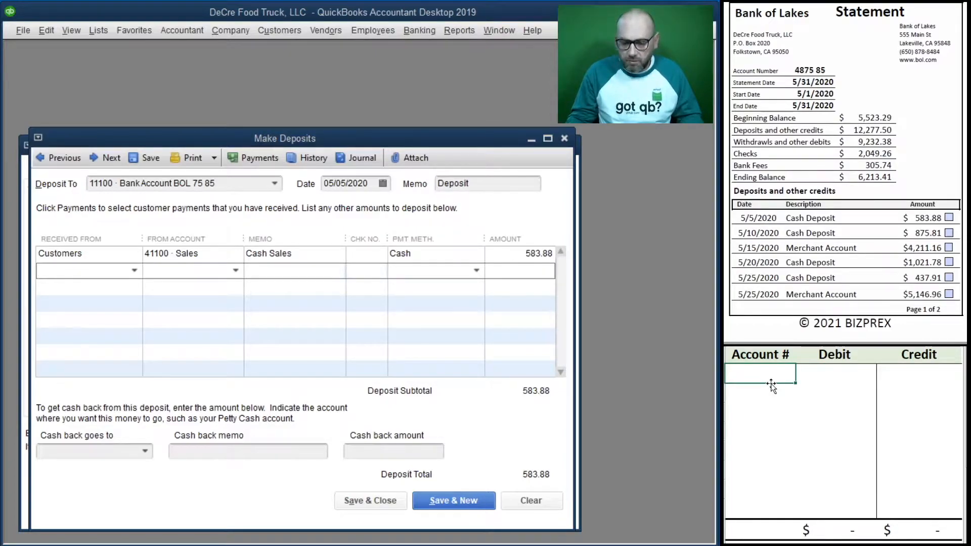
type("11100")
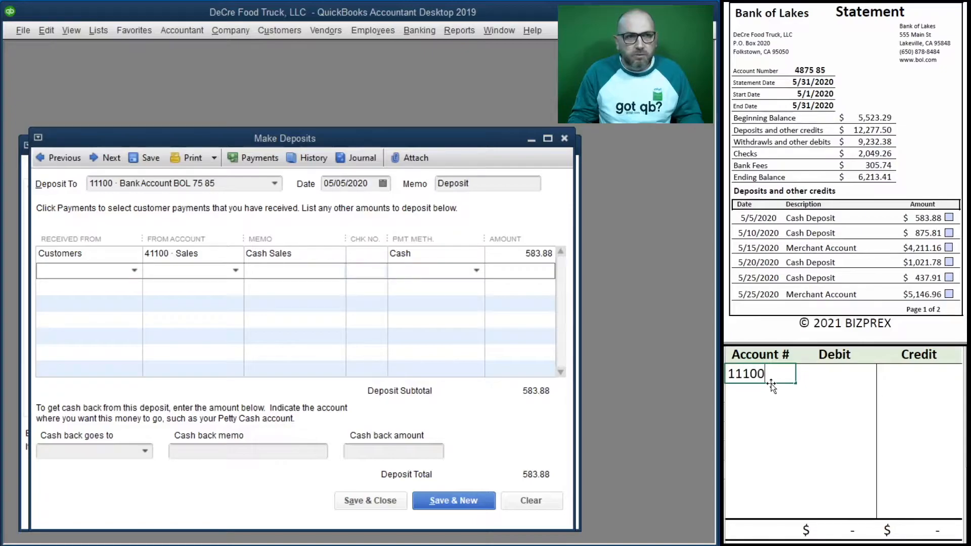
key("Tab")
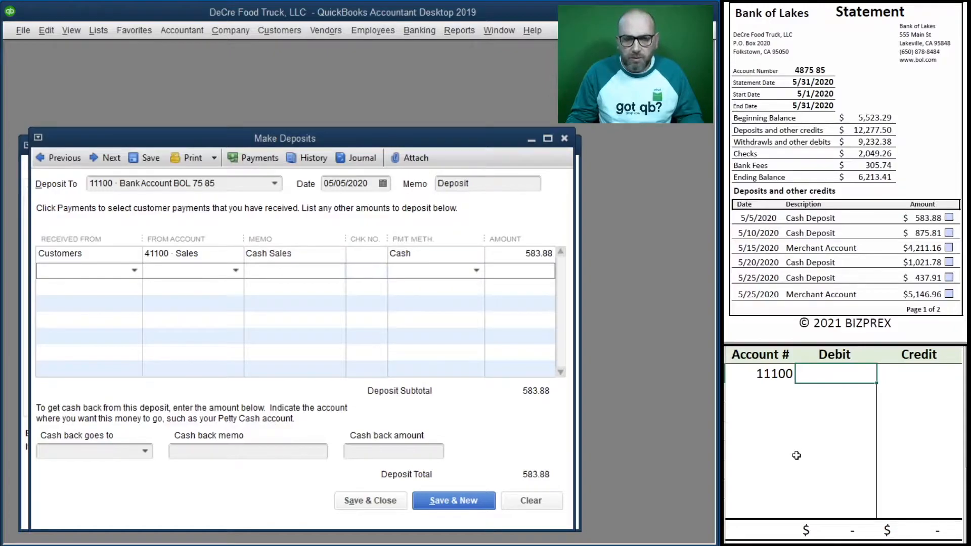
type("583.88")
key("Return")
key("Left")
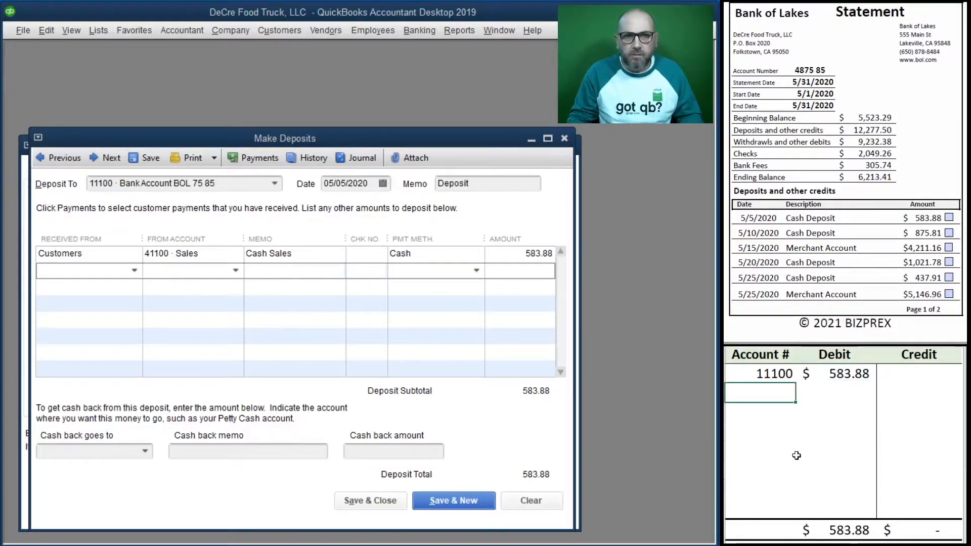
- Enter account 41100 with a 583.88 credit on the second line of the worksheet
type("41100")
key("Right")
key("Right")
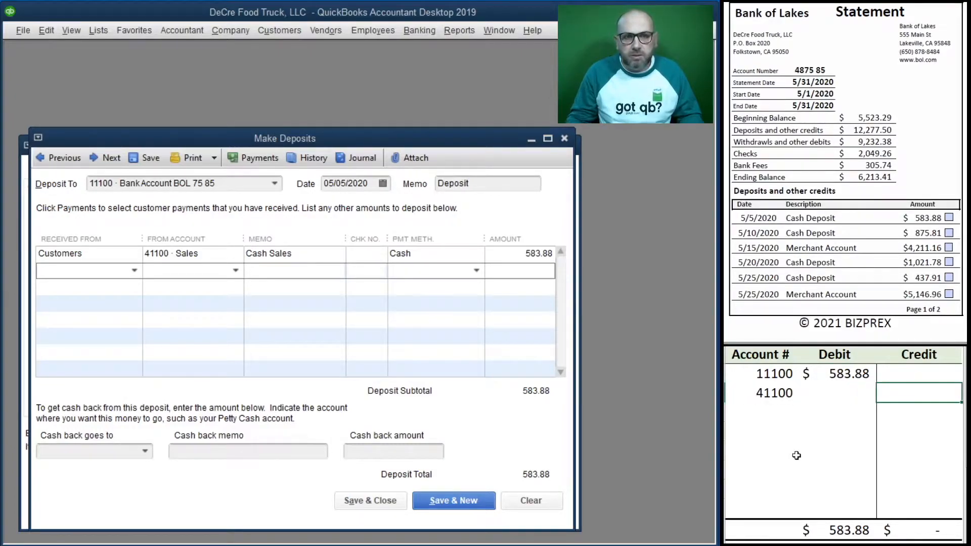
type("583.88")
key("Return")
key("Left")
key("Left")
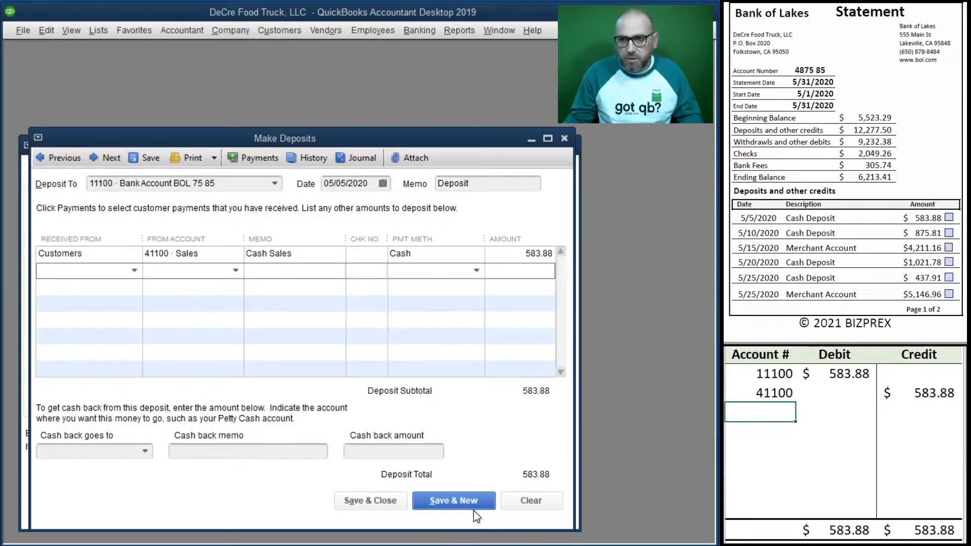
- Save the 583.88 deposit, start a new one, and clear the worksheet amounts while keeping the account numbers
left_click(454, 501)
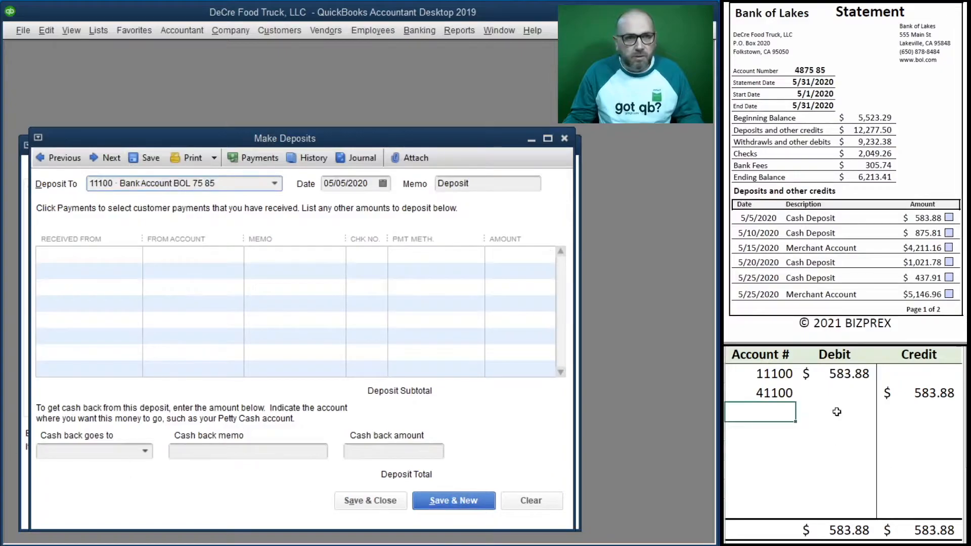
left_click_drag(933, 401, 818, 374)
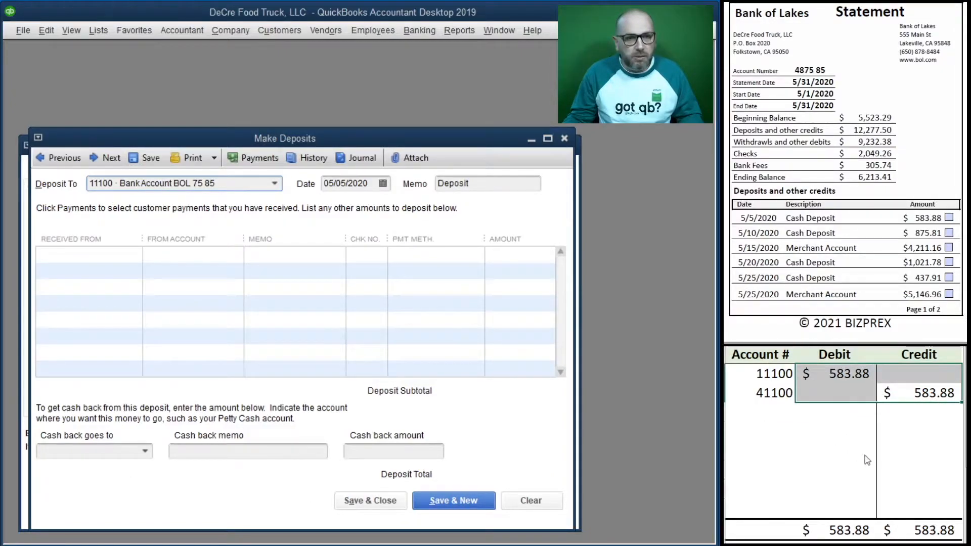
key("Delete")
- Set the new deposit's date to 05/10/2020
left_click(162, 293)
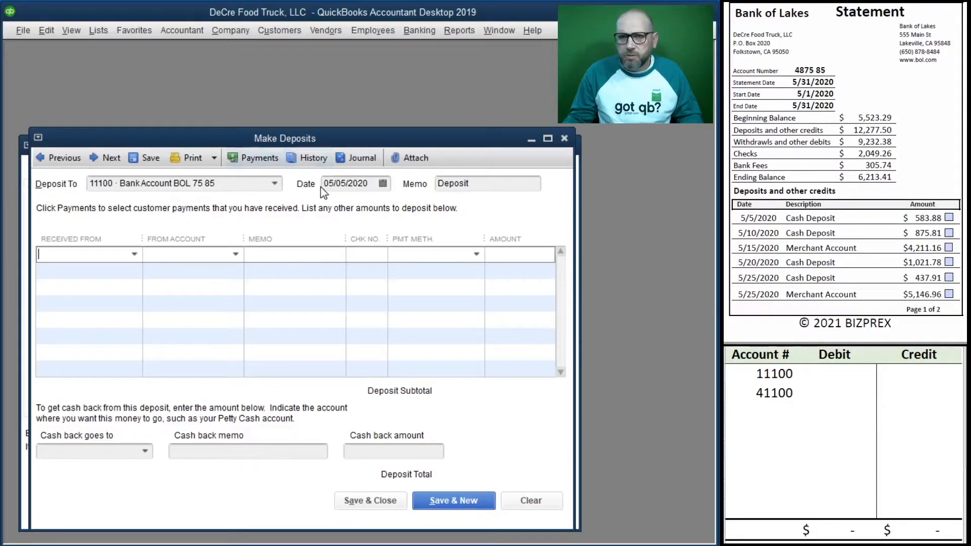
key("BackSpace")
key("BackSpace")
type("10")
key("Tab")
key("Tab")
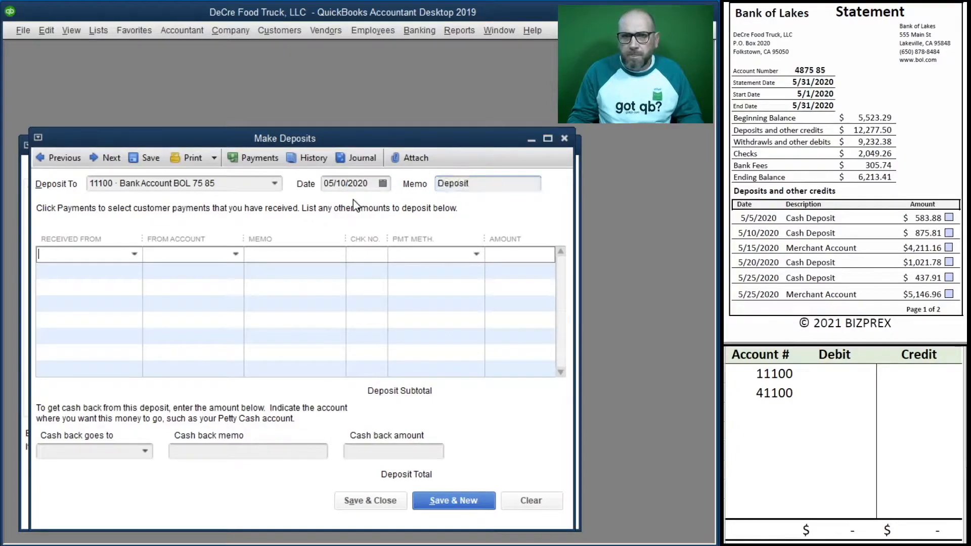
- Fill the deposit line with Customers, account 41100 Sales, memo Cash Sales, payment method Cash and amount 875.81
type("Customers")
key("Tab")
type("41100")
key("Tab")
type("Cas")
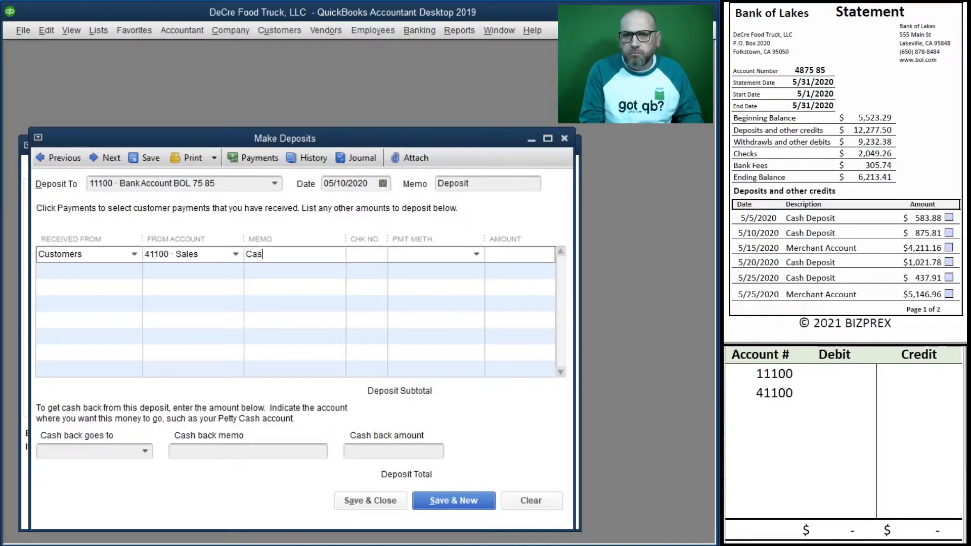
type("Cash Sales")
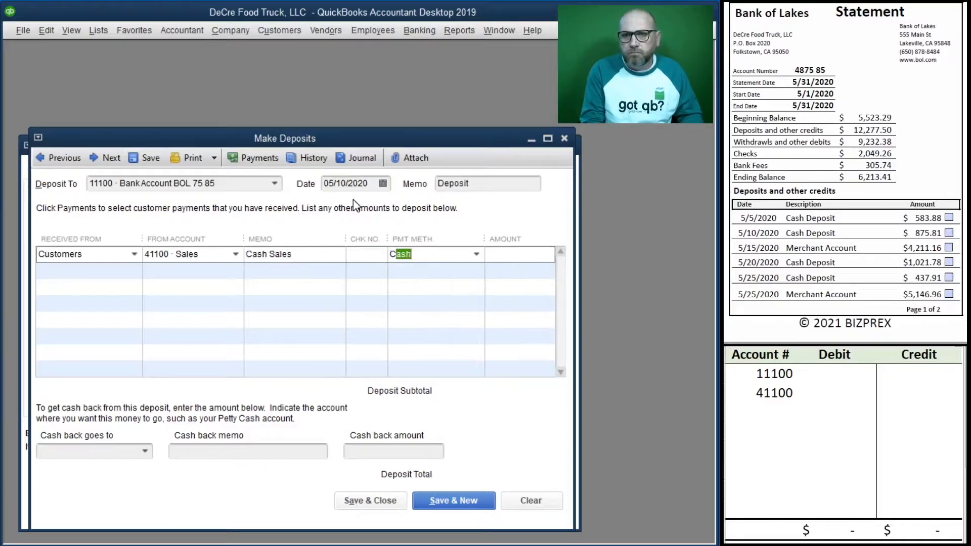
key("Tab")
type("875.81")
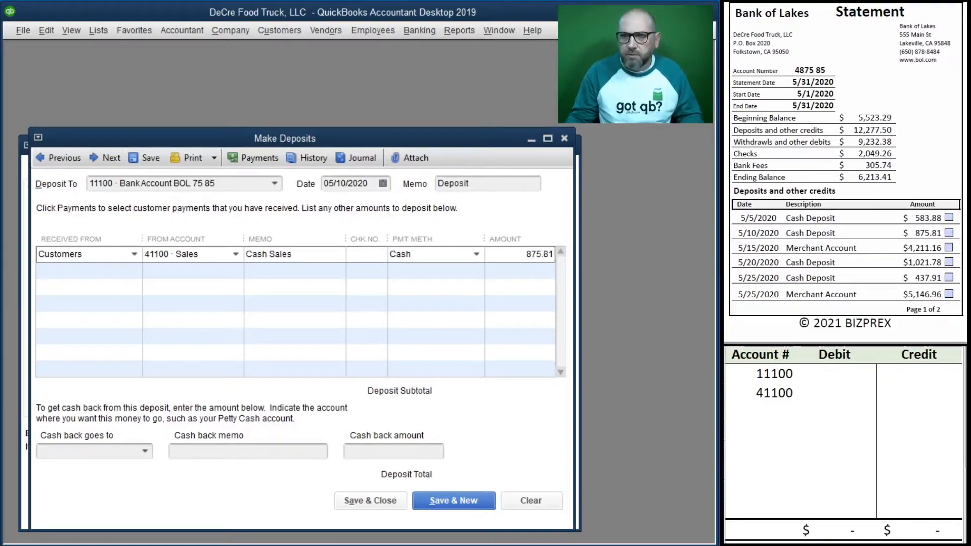
key("Tab")
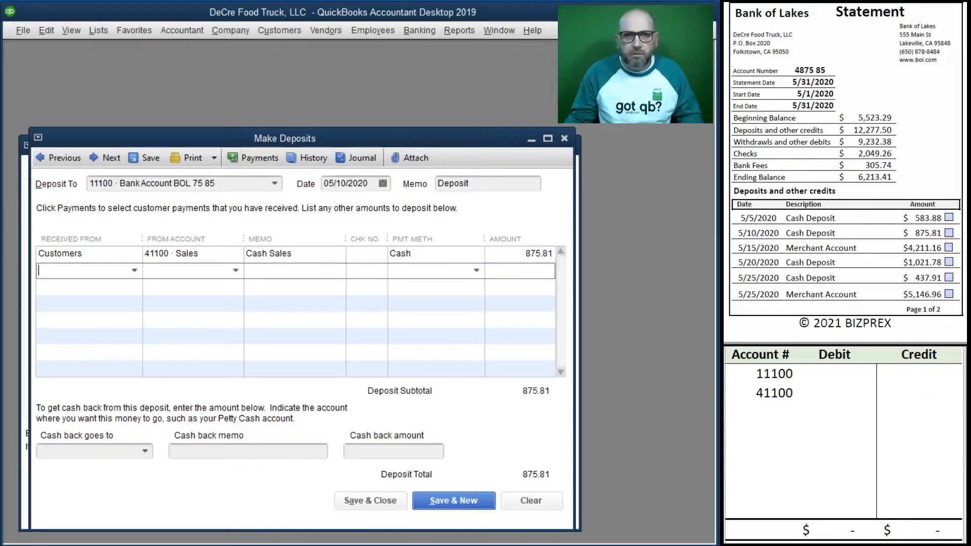
- Enter an 875.81 debit for account 11100 and an 875.81 credit for account 41100 in the worksheet
left_click(826, 373)
type("875.81")
key("Return")
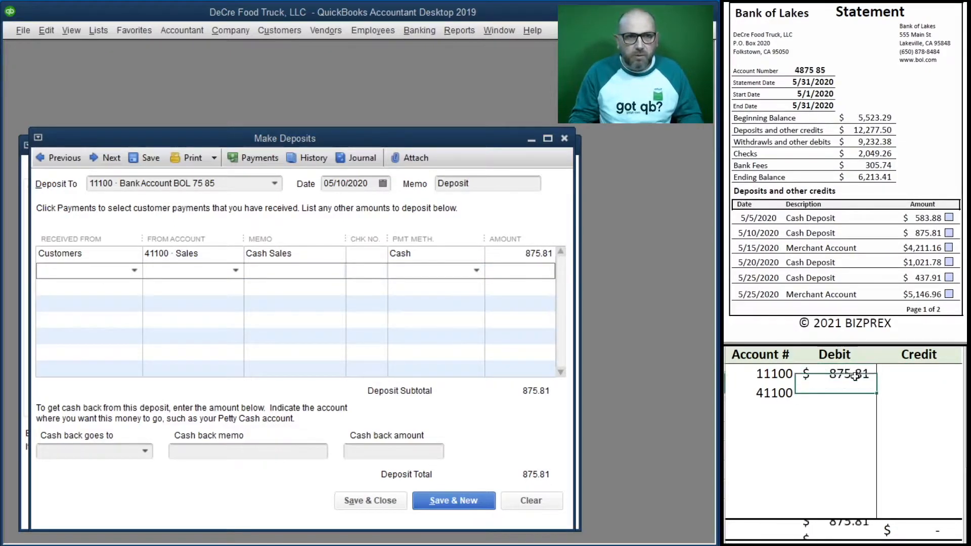
key("Right")
type("875")
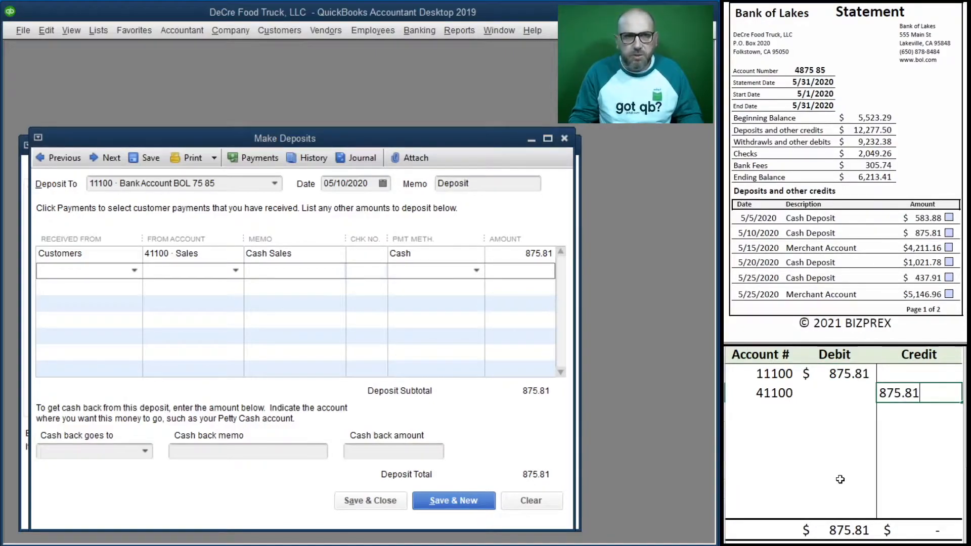
key("Return")
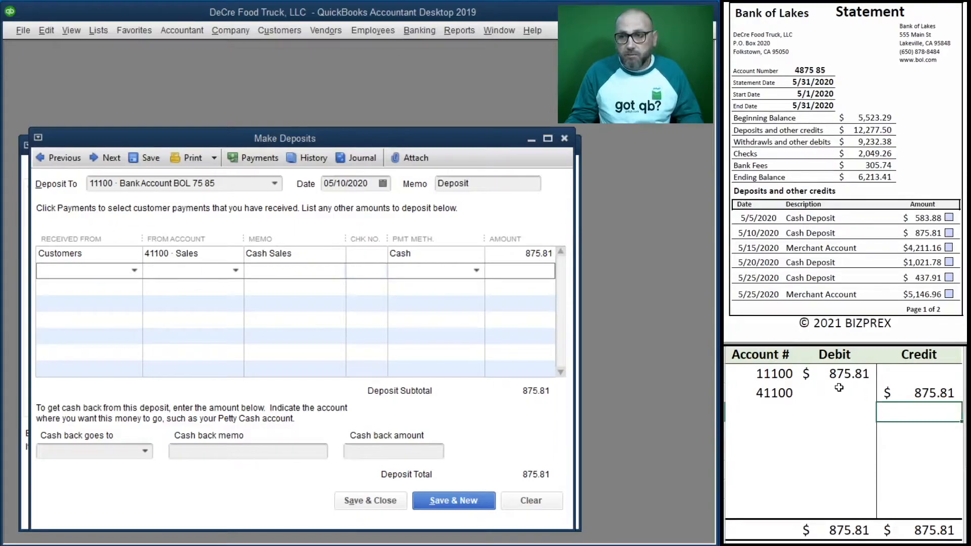
- Save the 875.81 deposit, start another one, and clear the debit and credit amounts from the worksheet
left_click(453, 501)
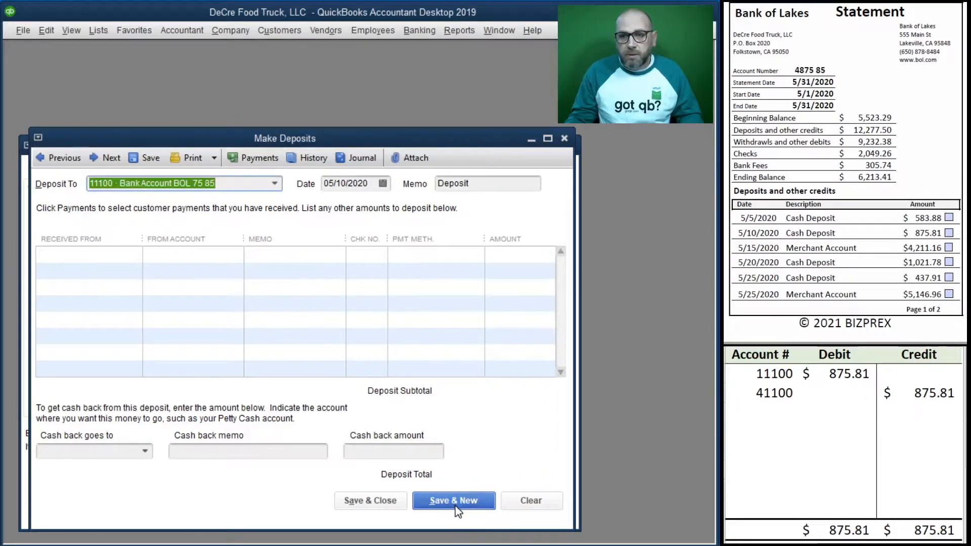
left_click_drag(930, 394, 855, 379)
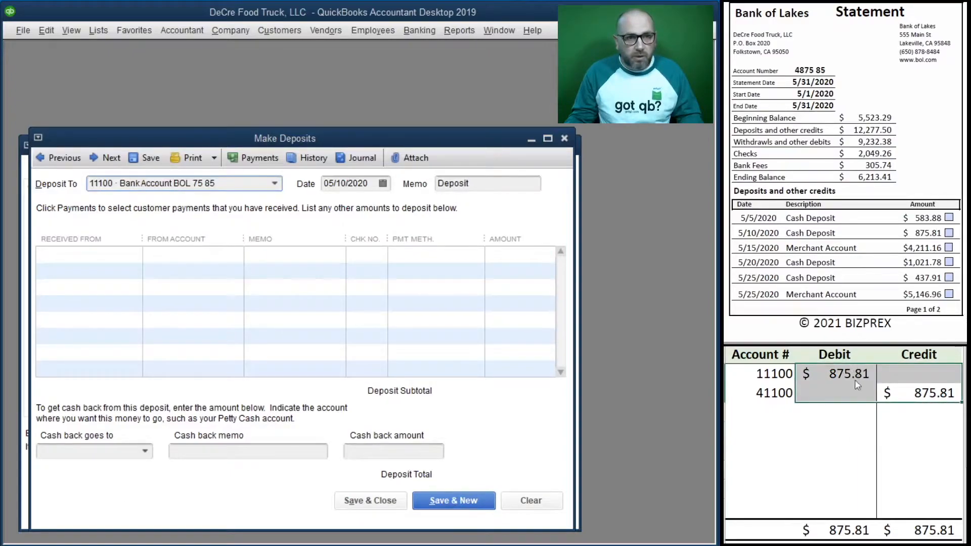
key("Delete")
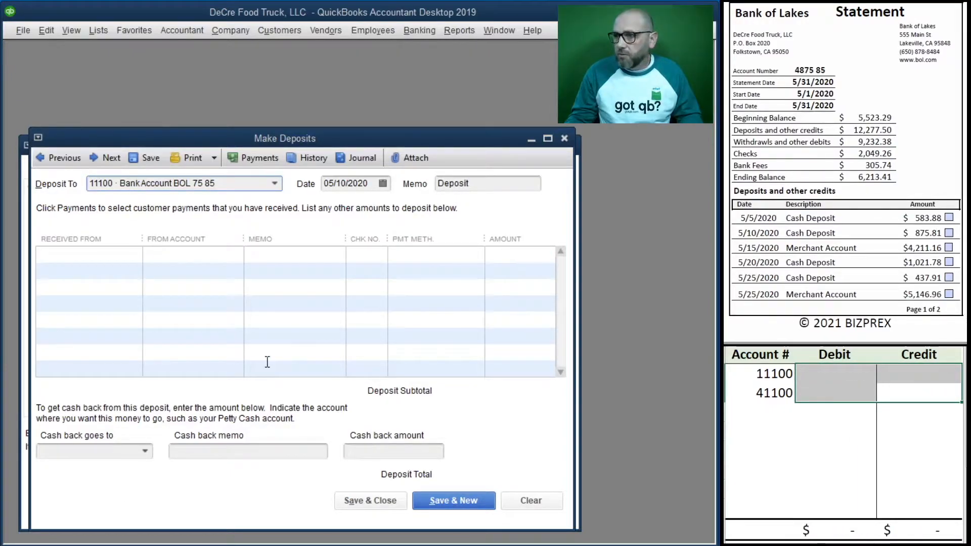
- Fill the deposit line with Customers, account 41100 Sales, memo and payment method Merchant Account, and amount 4,211.16
left_click(87, 257)
type("Customers")
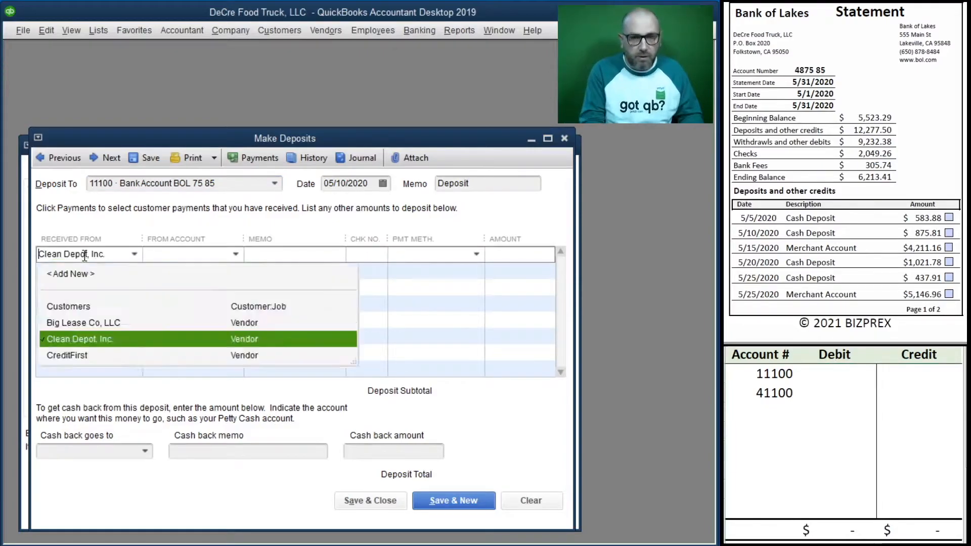
key("Tab")
type("Sa")
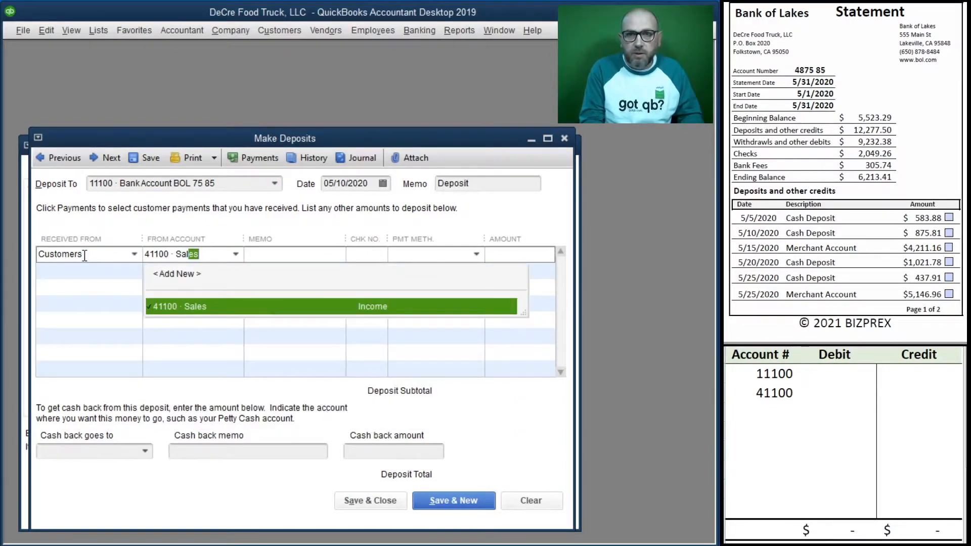
key("Tab")
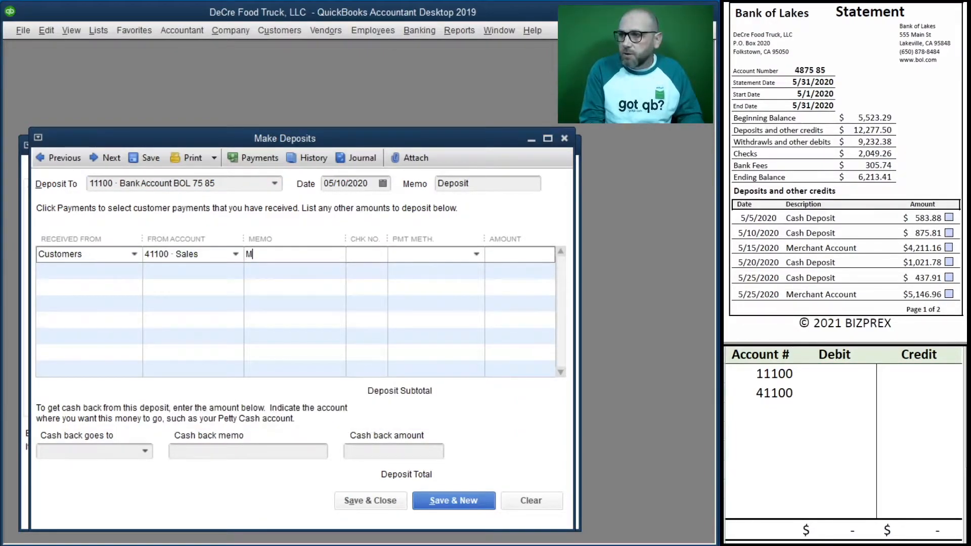
type("chant Account")
key("Tab")
key("Tab")
type("Me")
key("Tab")
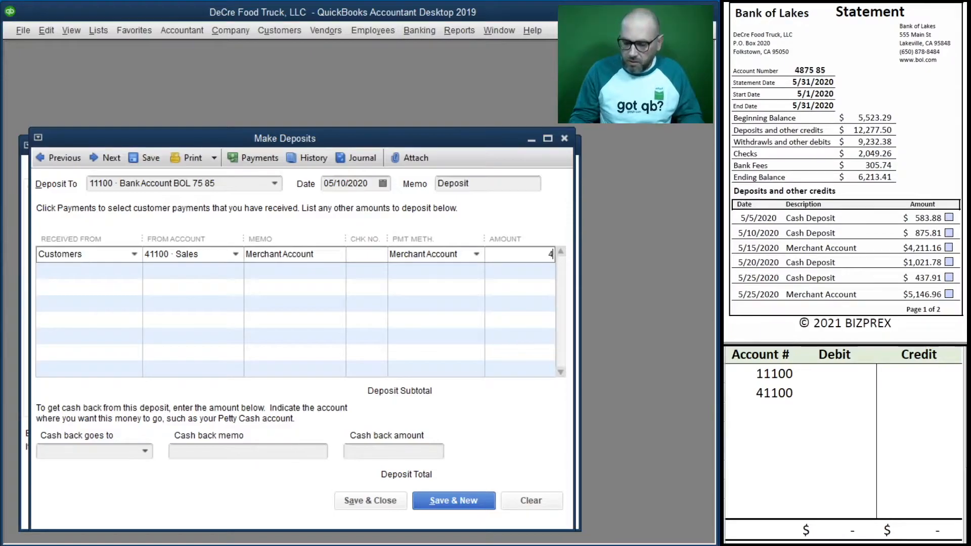
type("4,211.16")
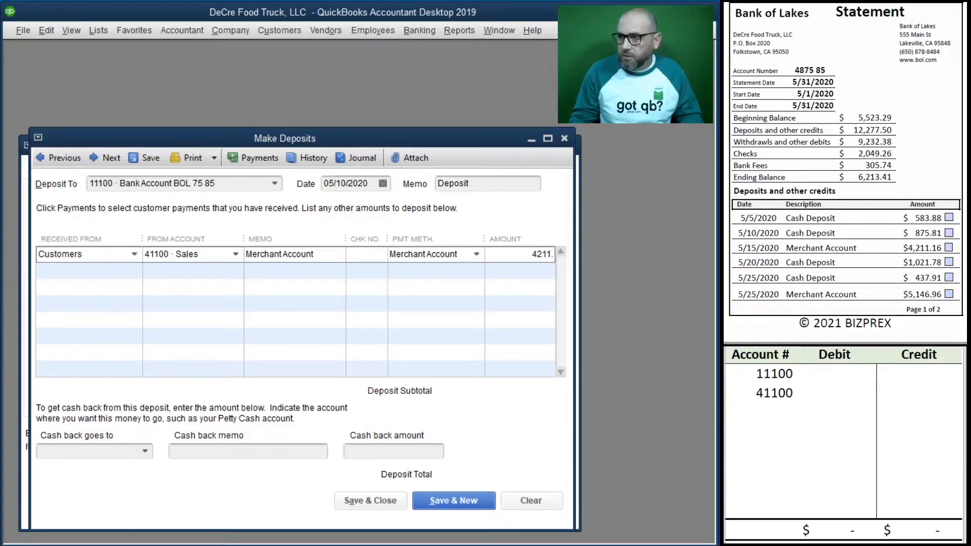
key("Tab")
- Enter a 4,211.16 debit for account 11100 and a 4,211.16 credit for account 41100 in the worksheet
left_click(825, 374)
type("4211.16")
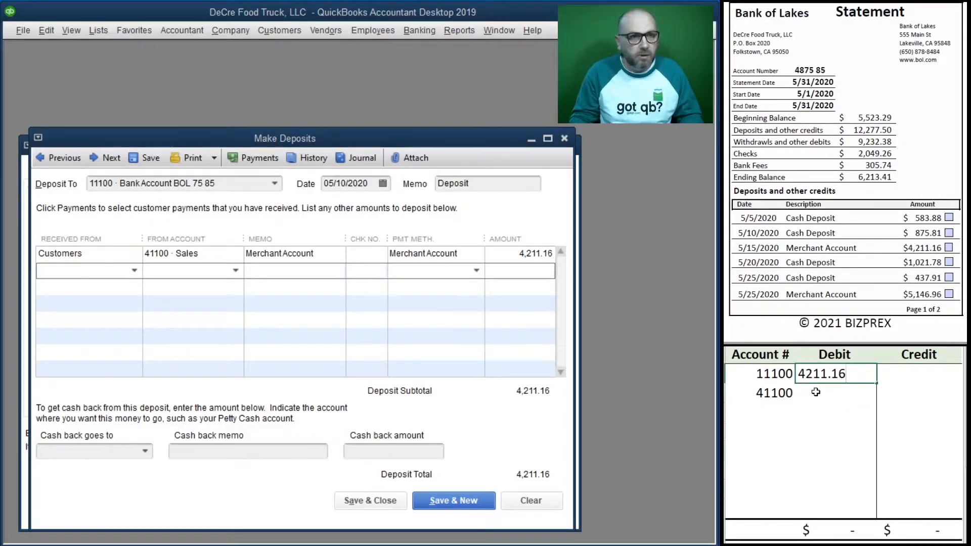
key("Return")
key("Tab")
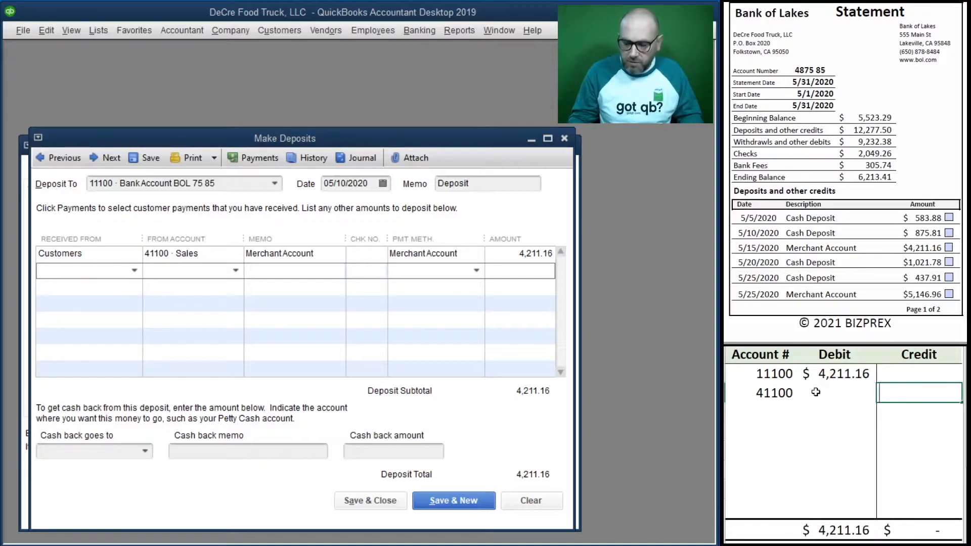
type("4,211.16")
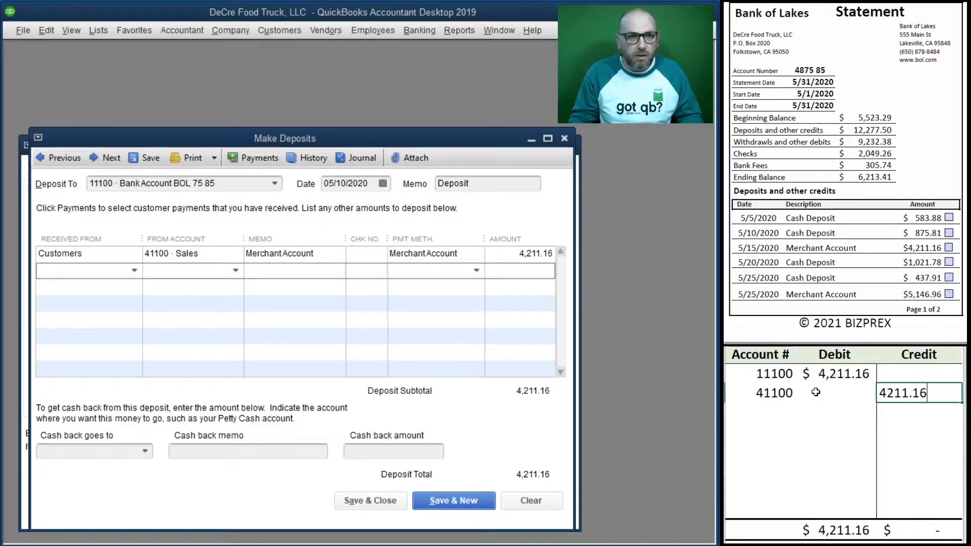
key("Return")
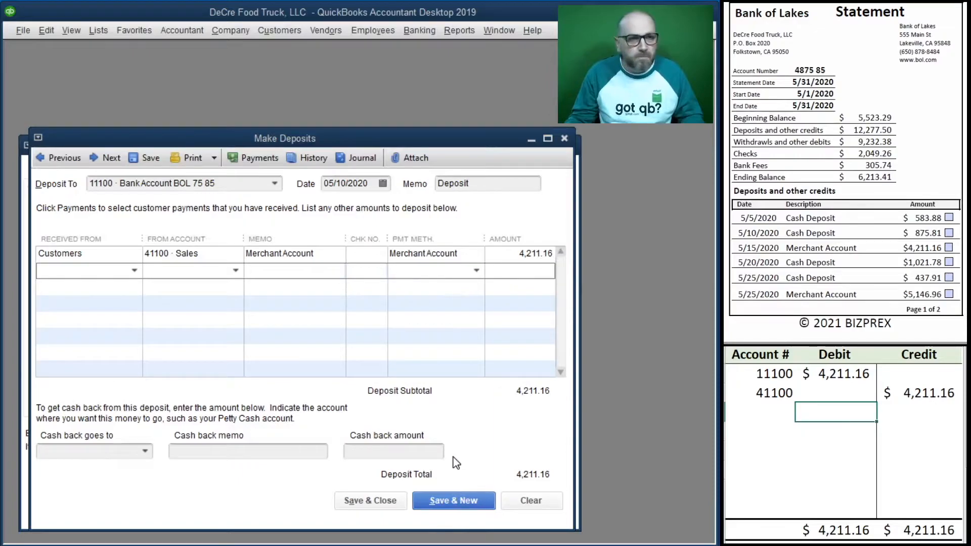
- Save the 4,211.16 deposit, start another one, and clear the debit and credit amounts from the worksheet
left_click(457, 506)
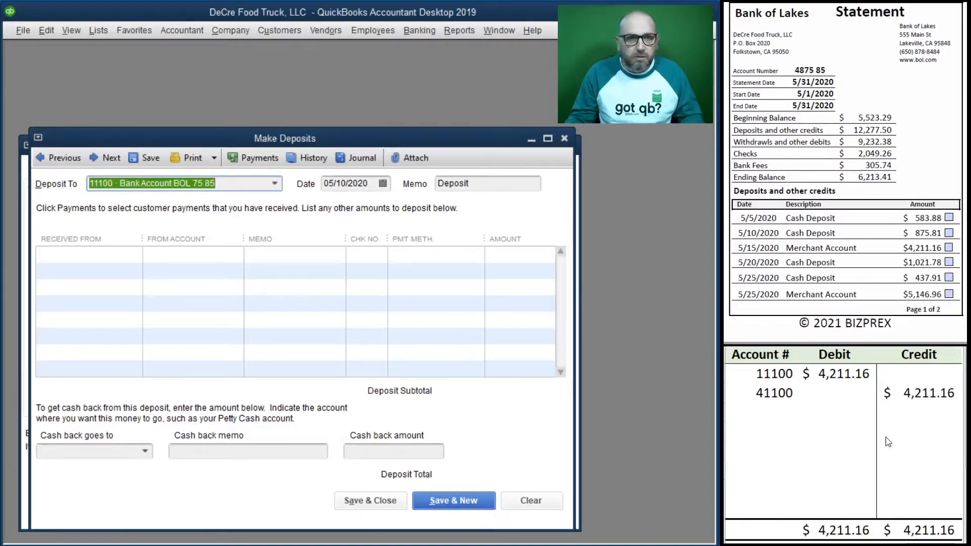
left_click_drag(920, 394, 846, 373)
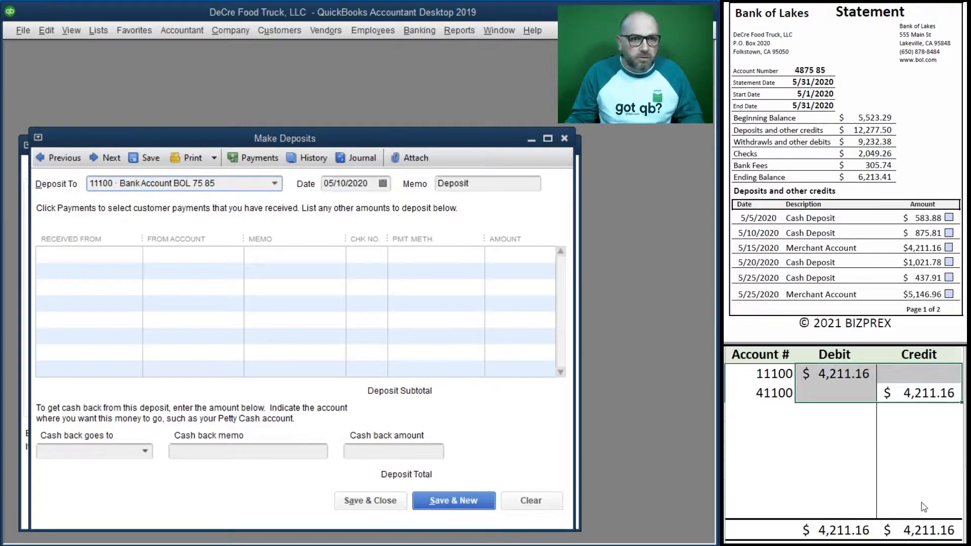
key("Delete")
- Fill the deposit line with Customers, account 41100 Sales, memo Cash Sales, payment method Cash and amount 1,021.78
left_click(105, 255)
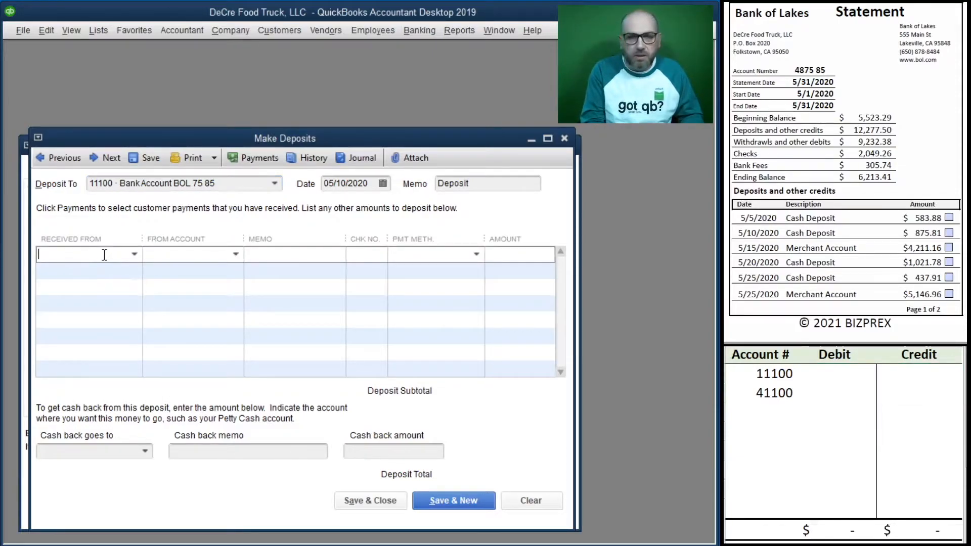
type("Customers")
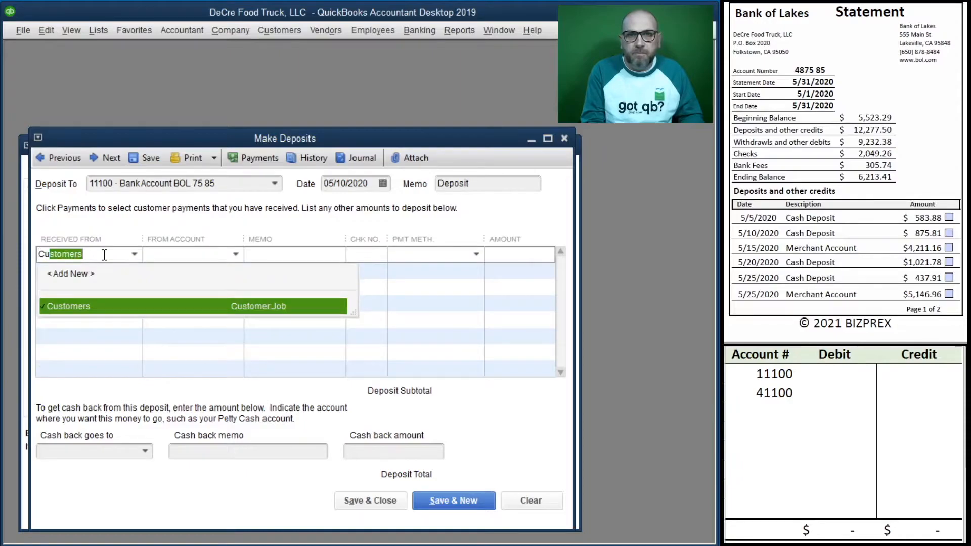
key("Tab")
type("41100")
key("Tab")
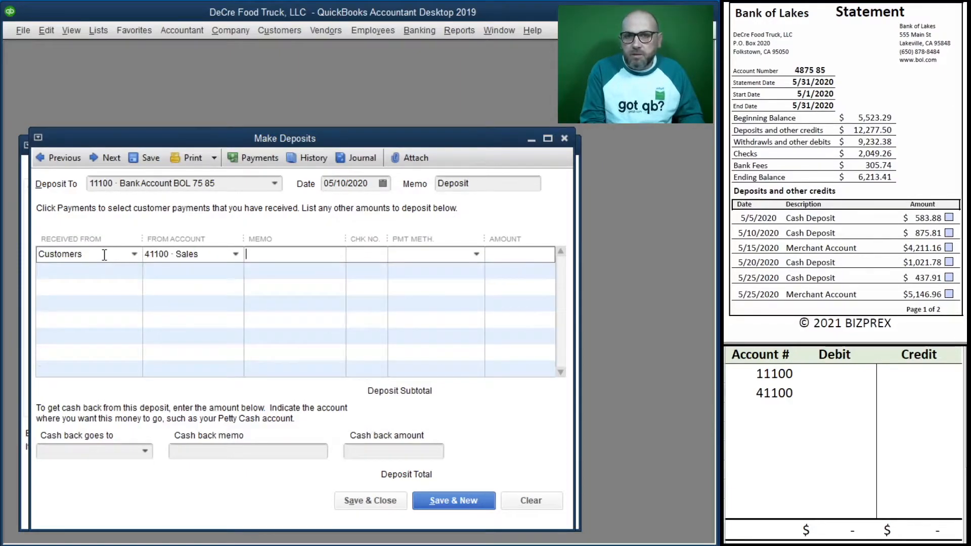
type("Cash Sales")
key("Tab")
key("Tab")
type("Cash")
key("Tab")
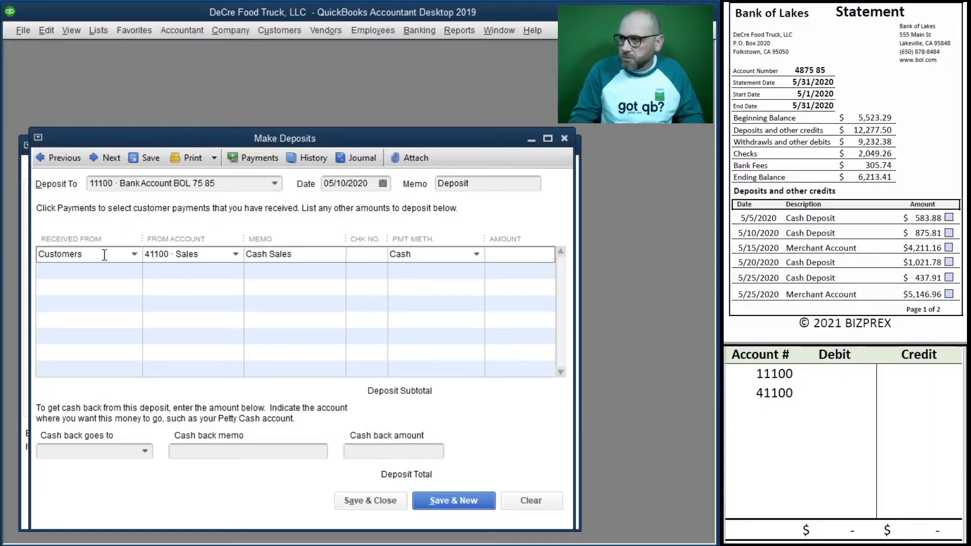
type("1,02")
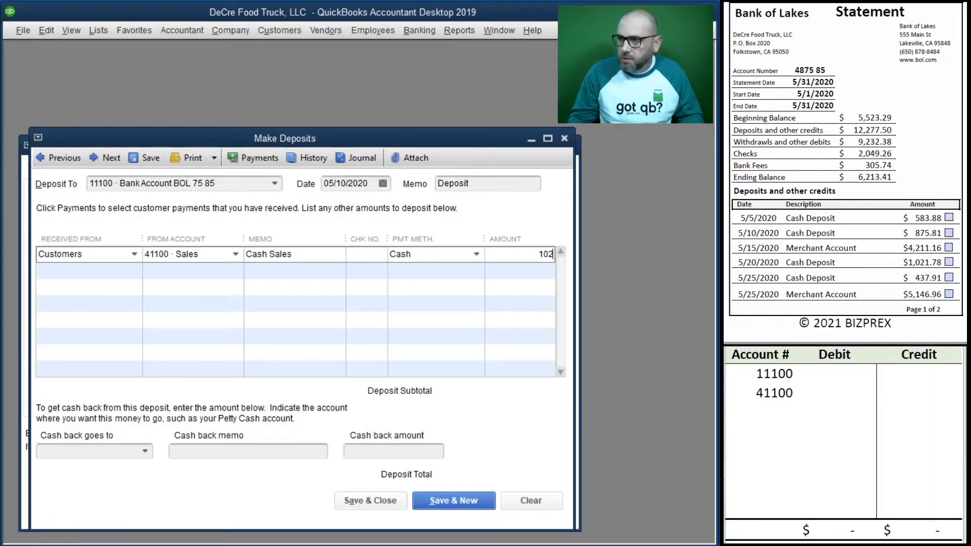
type("1.78")
key("Down")
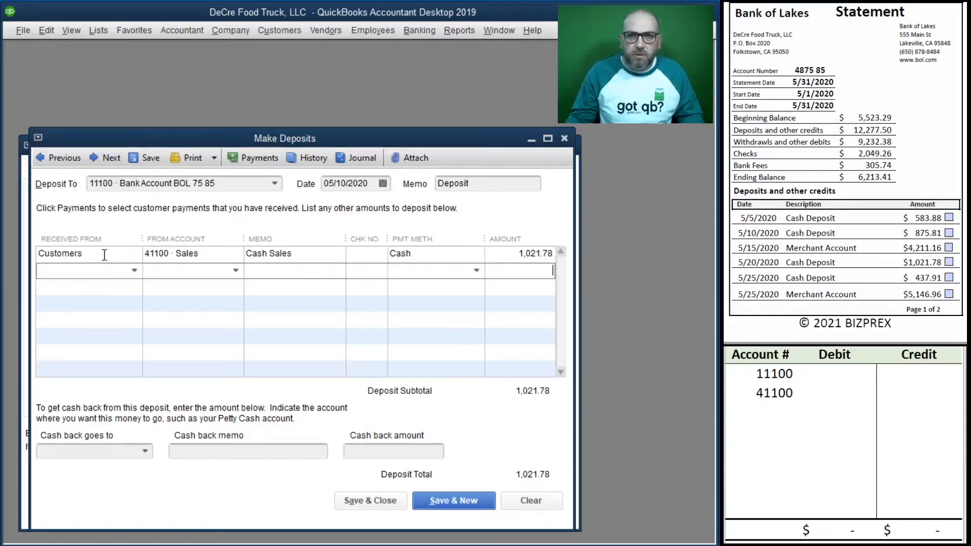
- Enter a 1,021.78 debit for account 11100 and a 1,021.78 credit for account 41100 in the worksheet
left_click(833, 374)
type("1,021.78")
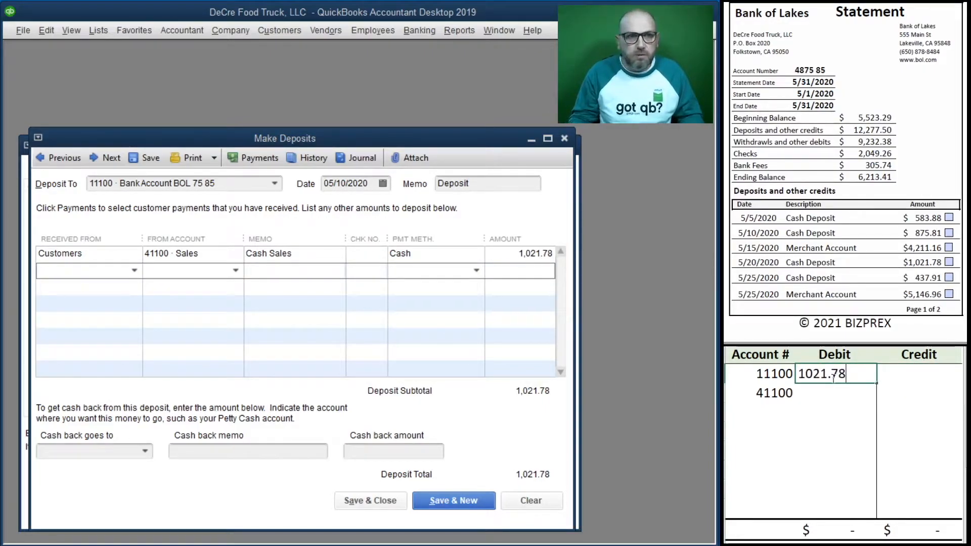
key("Return")
key("Right")
type("1,021.78")
key("Return")
key("Left")
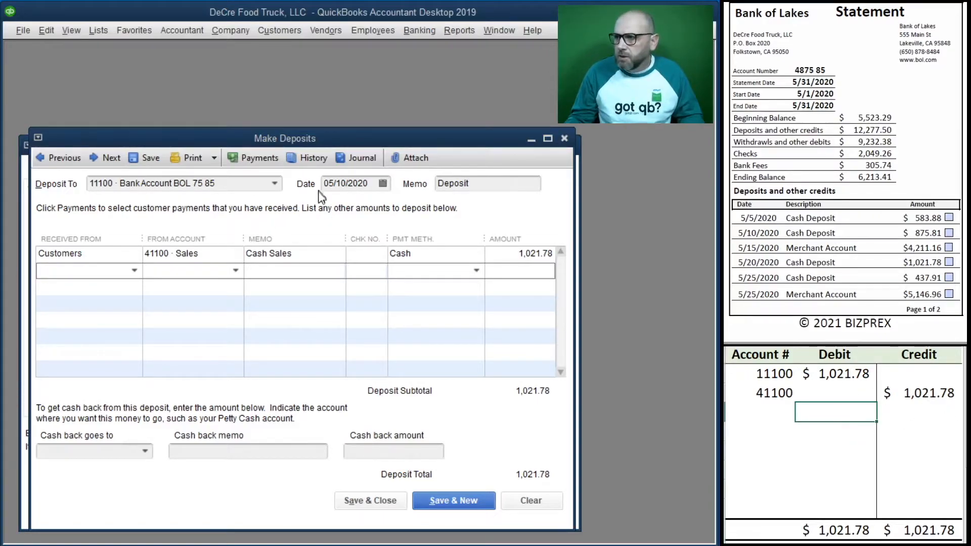
- Save the 1,021.78 deposit with the date 05/20/2020 and clear the debit and credit amounts from the worksheet
left_click(347, 187)
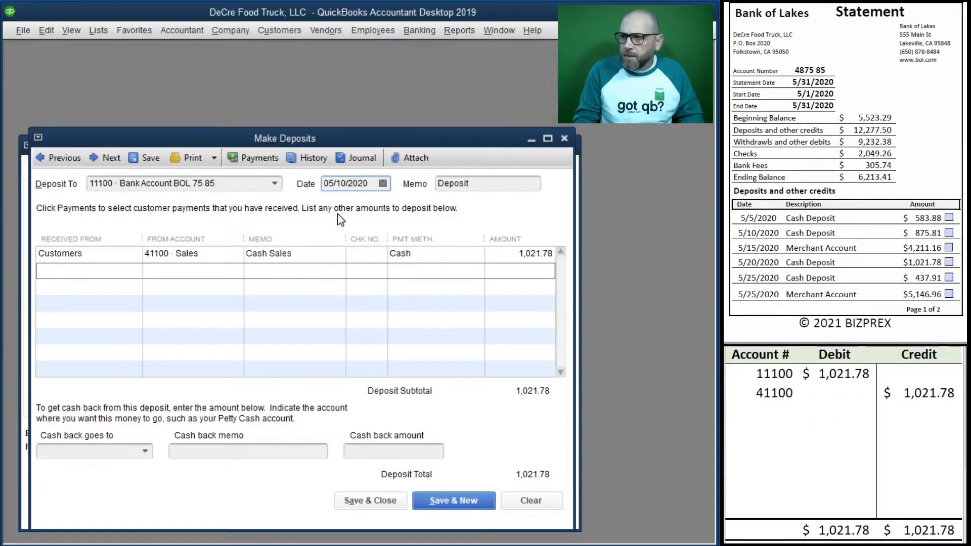
type("20")
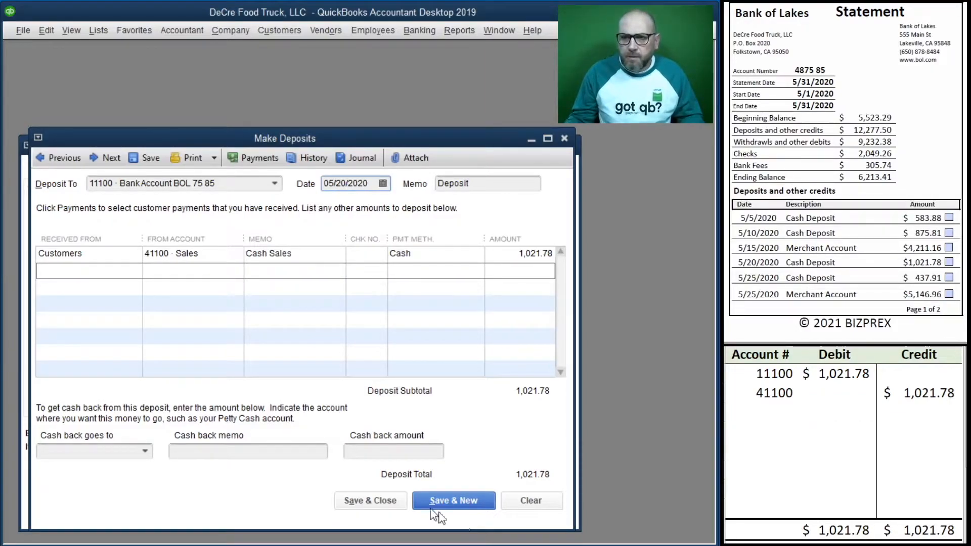
left_click(450, 497)
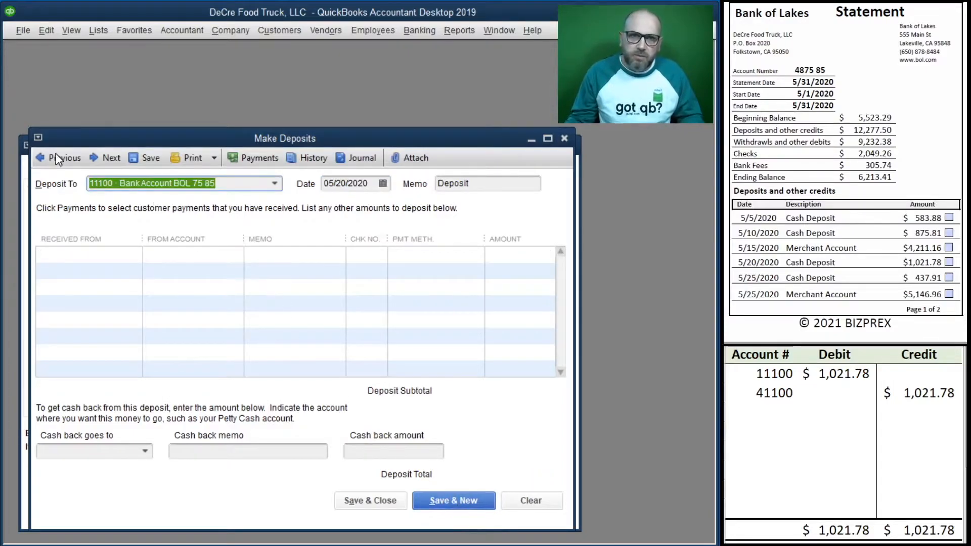
left_click_drag(920, 393, 839, 374)
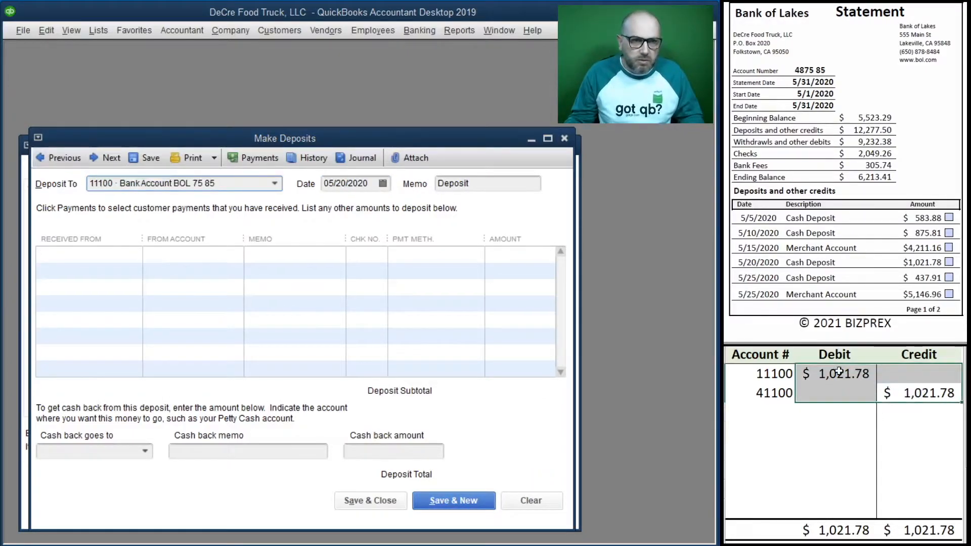
key("Delete")
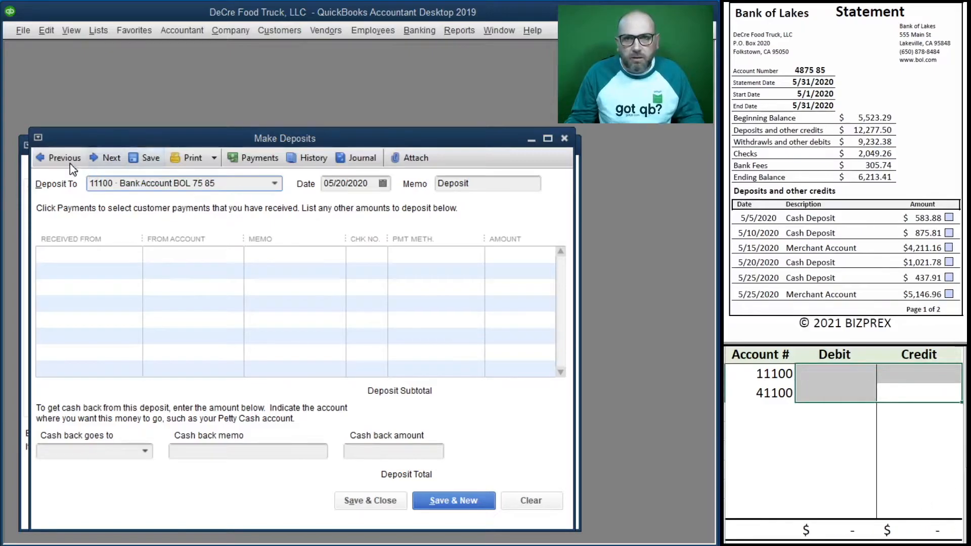
- Return to the saved 4,211.16 Merchant Account deposit, change its date to 05/15/2020 and save the change
left_click(49, 160)
left_click(51, 160)
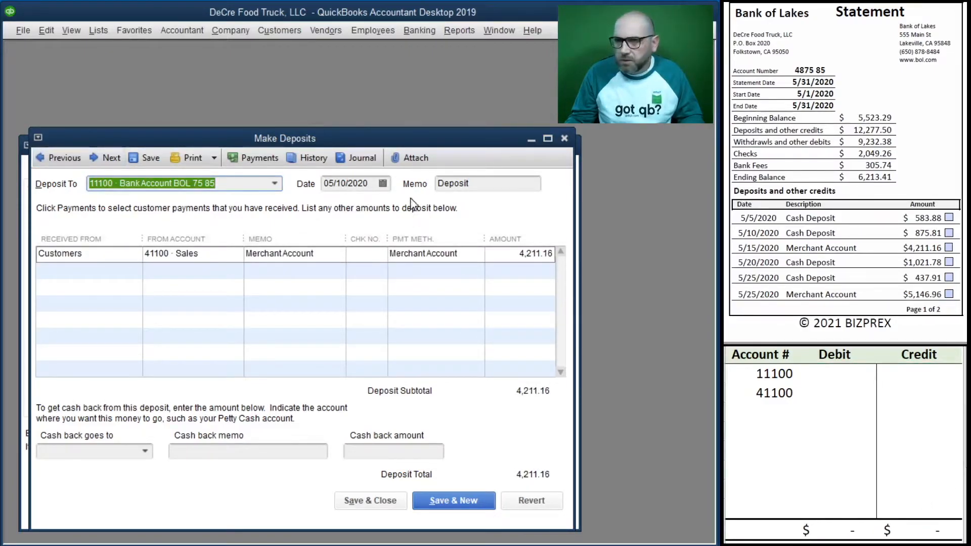
left_click(347, 183)
key("BackSpace")
type("5")
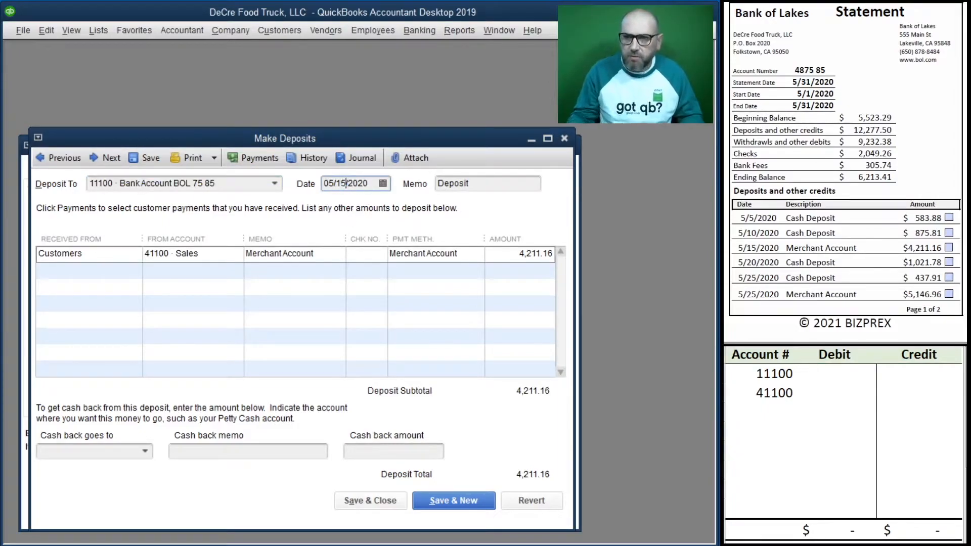
left_click(419, 500)
left_click(611, 221)
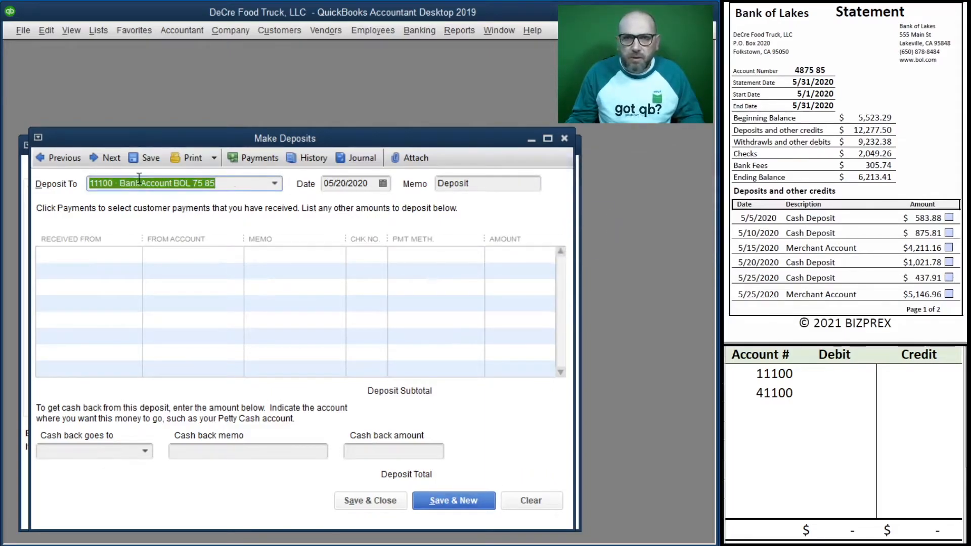
- Go back to the saved 875.81 deposit to check its date against the statement, and return to a blank deposit
left_click(44, 159)
left_click(44, 159)
left_click(44, 159)
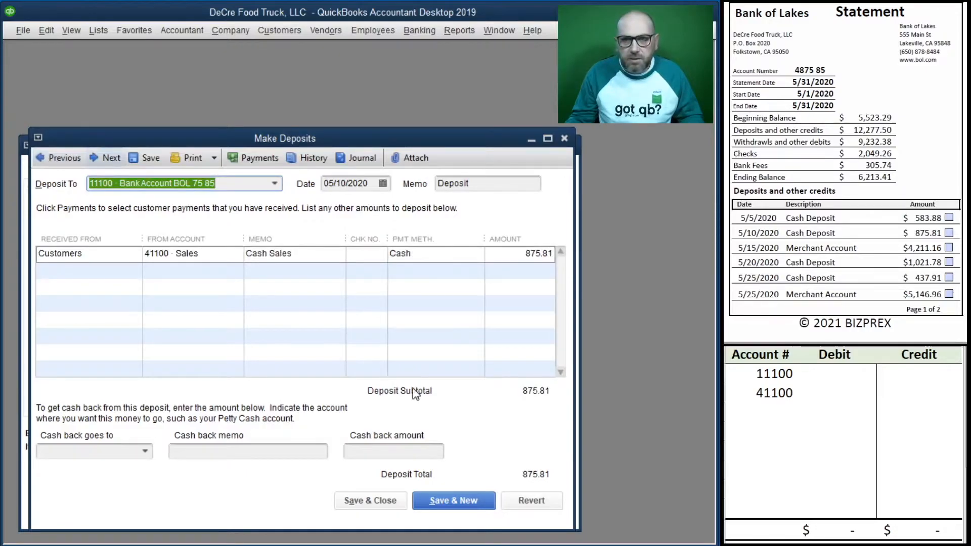
left_click(469, 496)
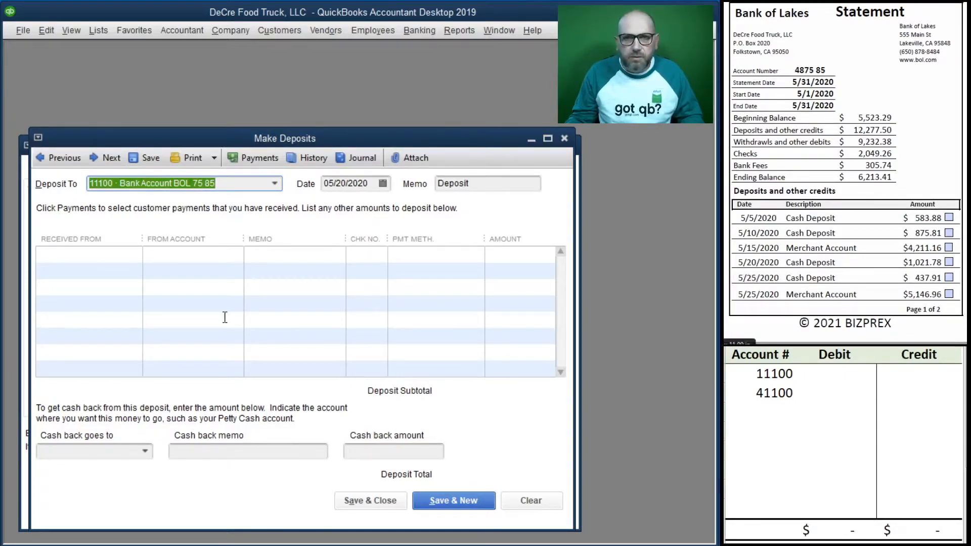
- Set the new deposit's date to 05/25/2020 and move on to its first line
key("Tab")
left_click(346, 183)
key("BackSpace")
type("5")
key("Tab")
key("Tab")
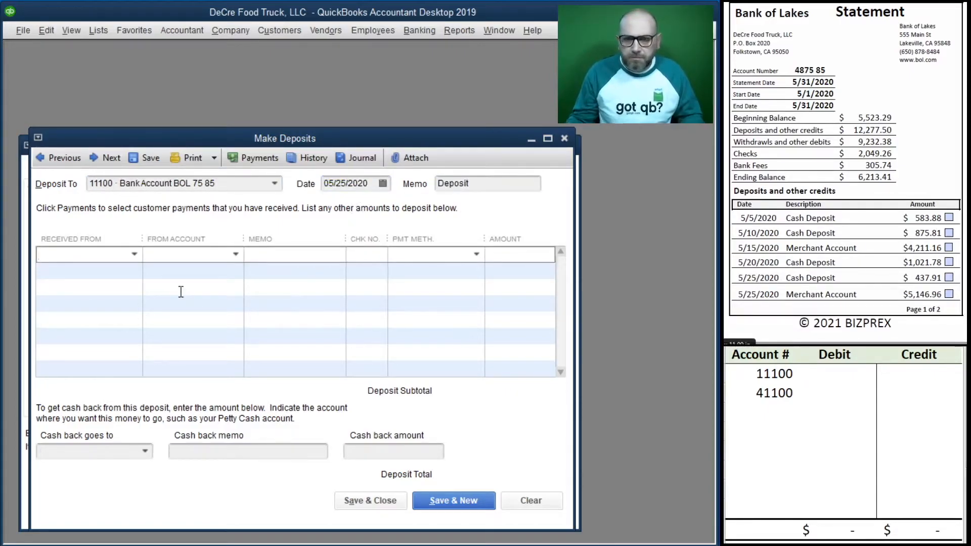
- Fill the deposit line with Customers, account 41100 Sales, memo Cash Sales, payment method Cash and amount 437.91
type("Customers")
key("Tab")
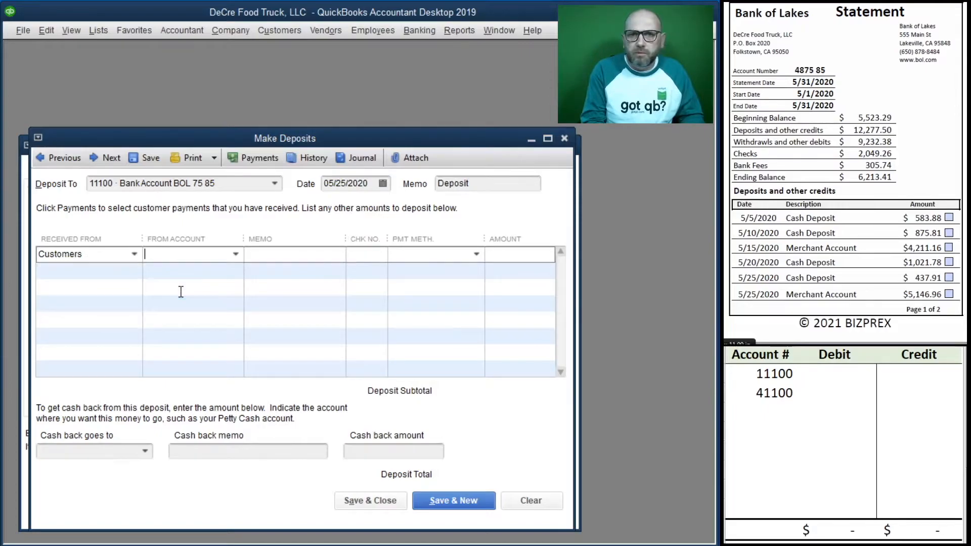
type("41100 · Sales")
key("Tab")
type("Ca")
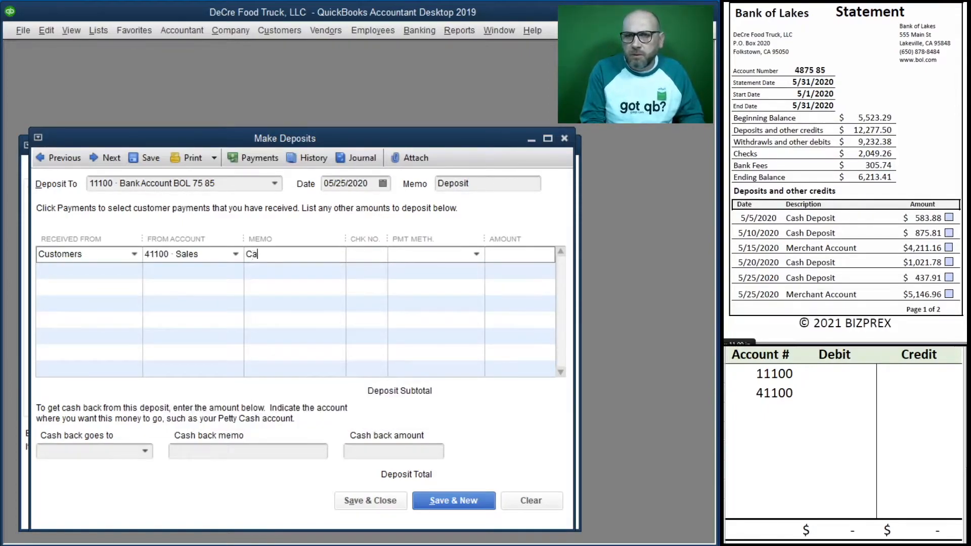
type("sh Sales")
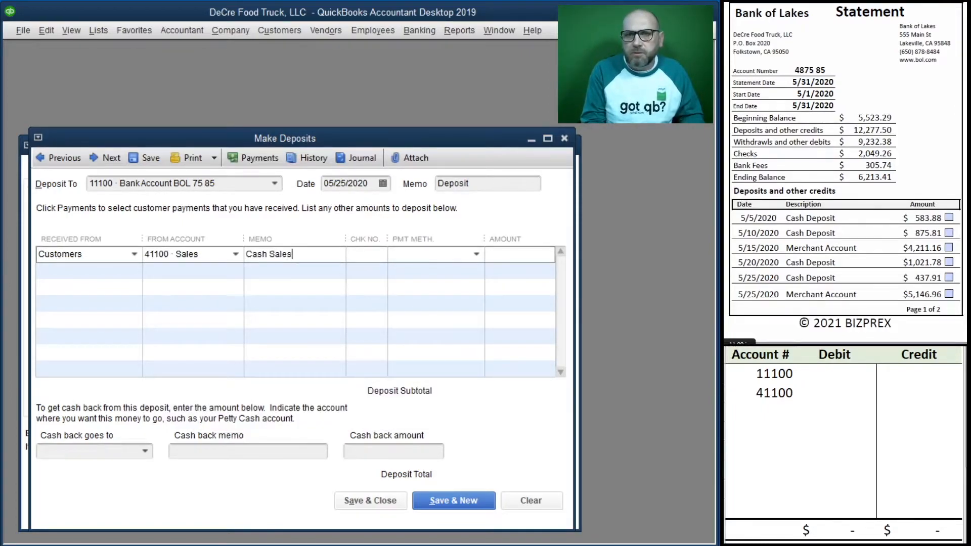
type("Cash")
key("Tab")
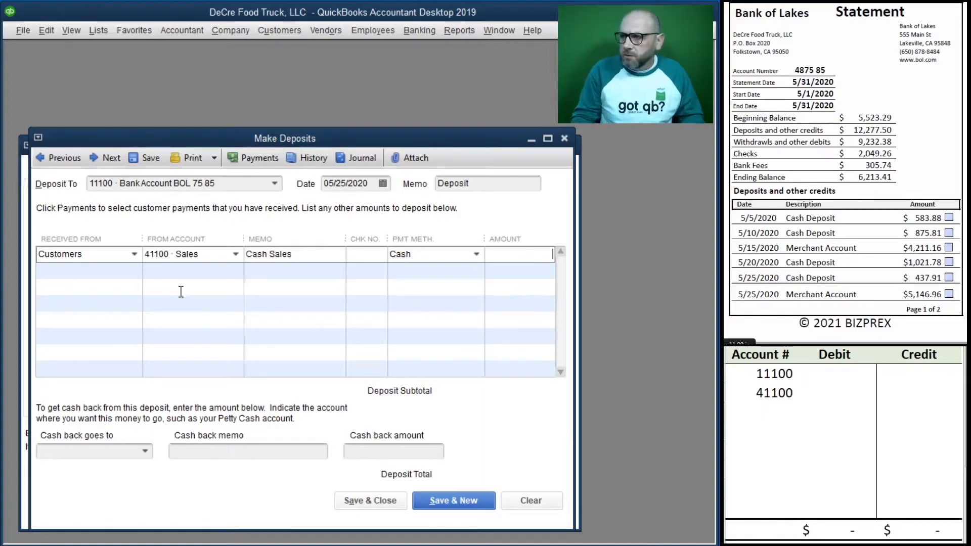
type("437.91")
key("Tab")
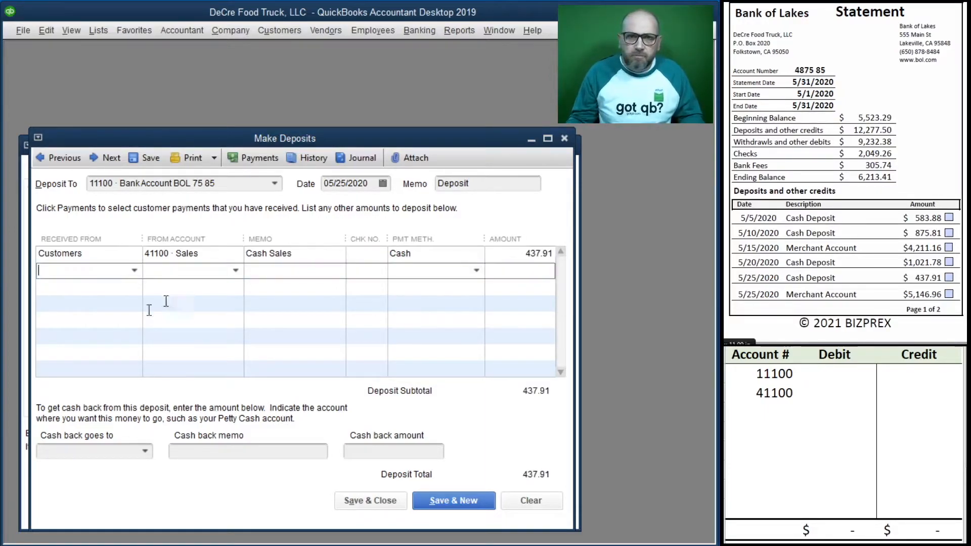
- Enter a 437.91 debit for account 11100 and credit for account 41100 in the worksheet, and save the deposit to start another
left_click(838, 378)
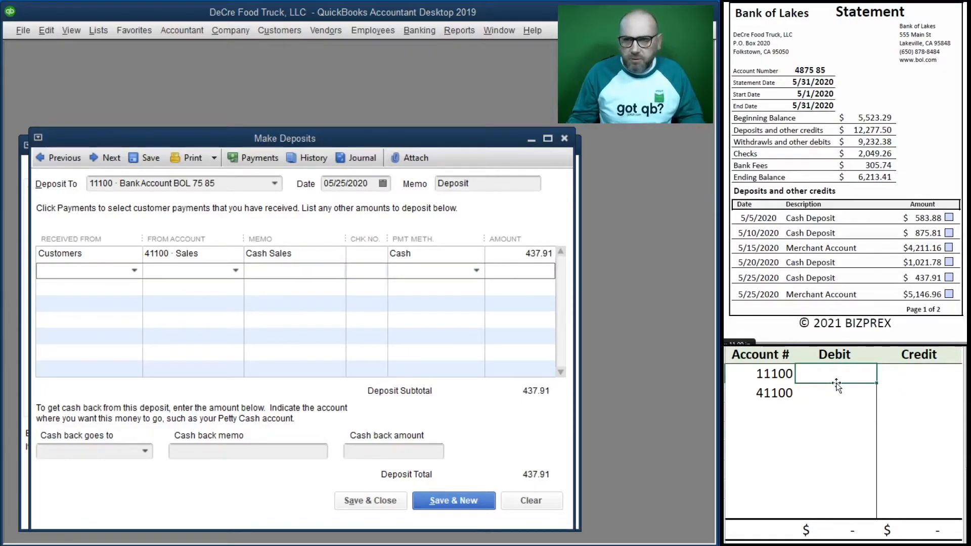
type("43")
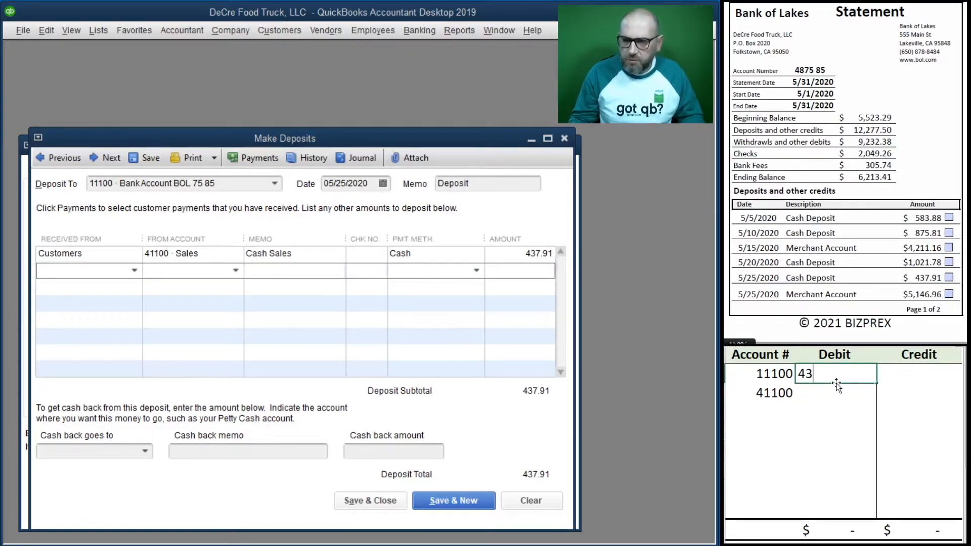
type("7.91")
key("Return")
key("Tab")
type("437.91")
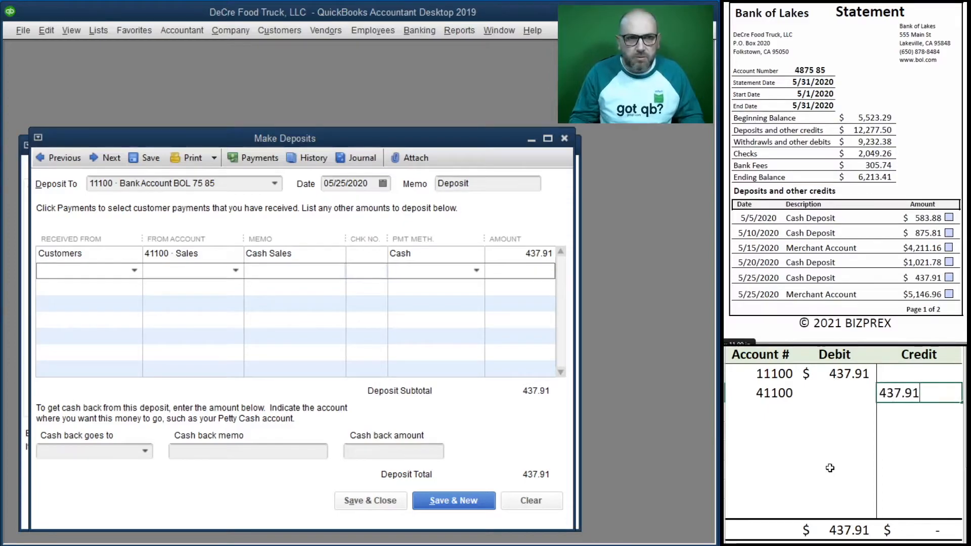
key("Return")
key("Left")
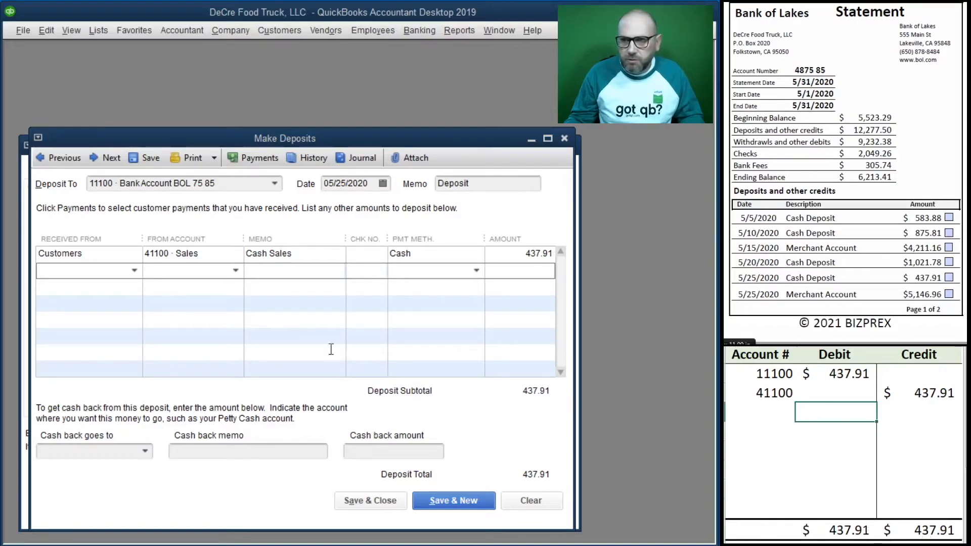
left_click(462, 502)
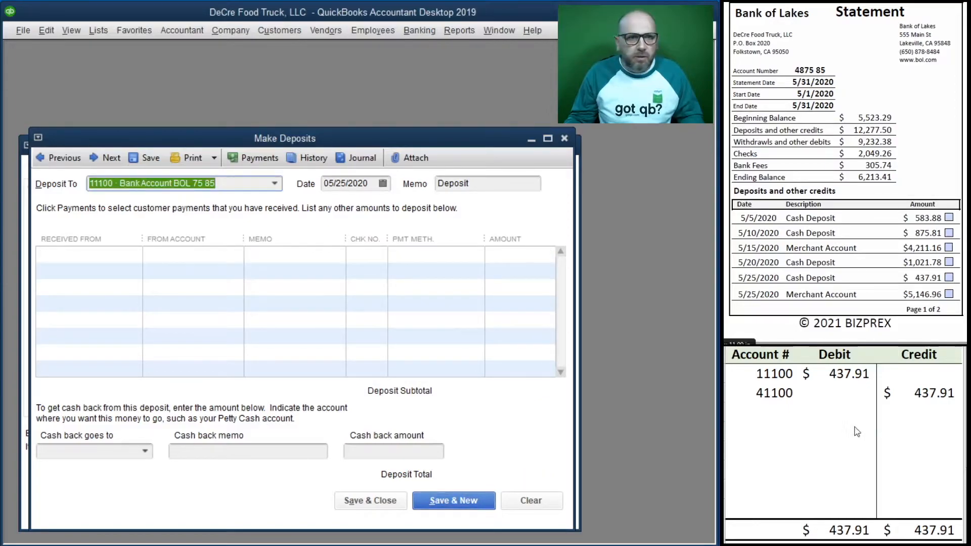
- Clear the worksheet's debit and credit amounts and start the first line of the new 05/25/2020 deposit
left_click_drag(912, 395, 842, 380)
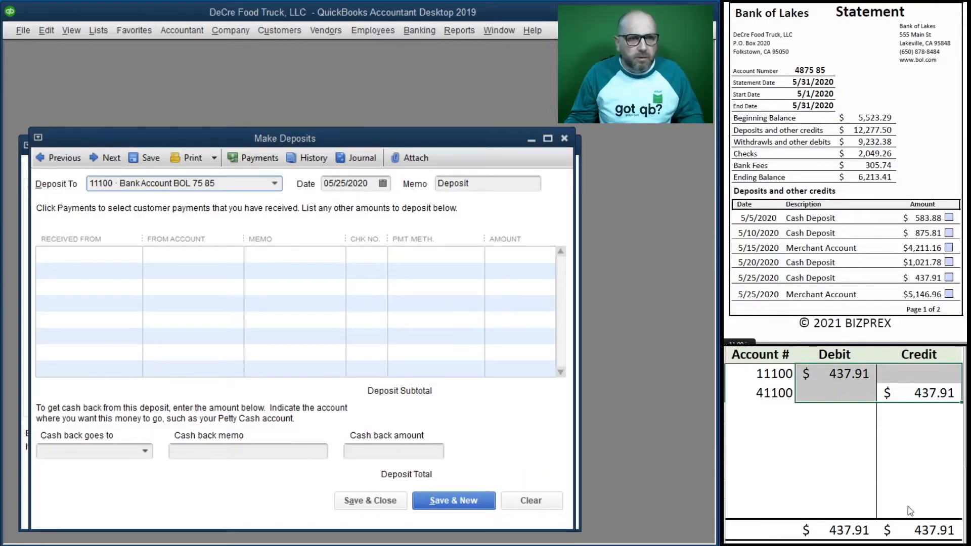
key("Delete")
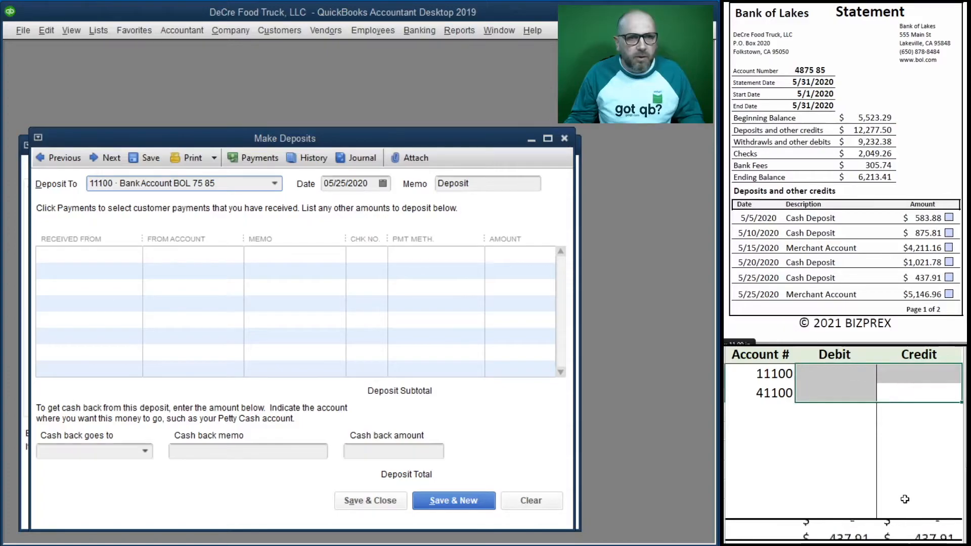
left_click(121, 256)
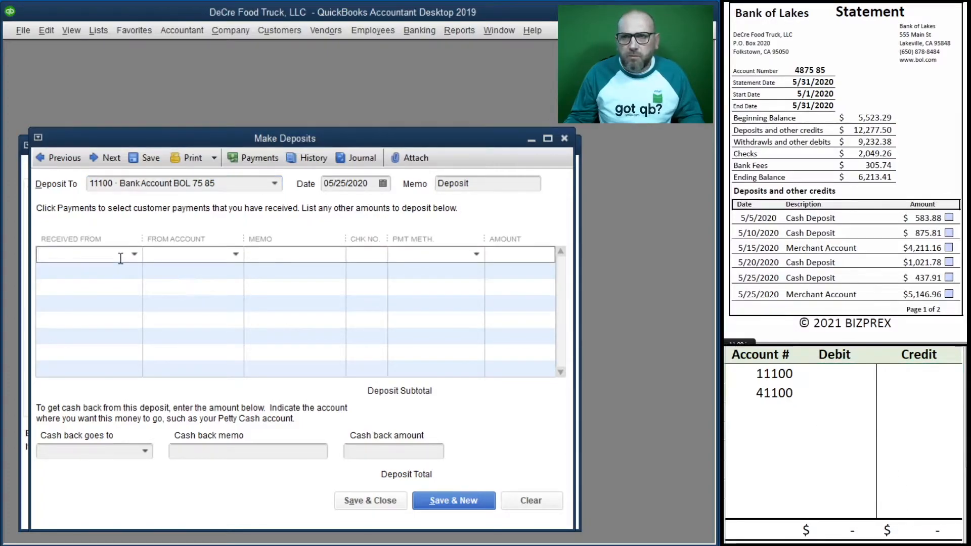
- Fill the deposit line with Customers, account 41100 Sales, memo Merchant Account Sales, payment method Merchant Account and amount 5,146.96
type("Customers")
key("Tab")
type("sa")
key("Tab")
type("Merchant ")
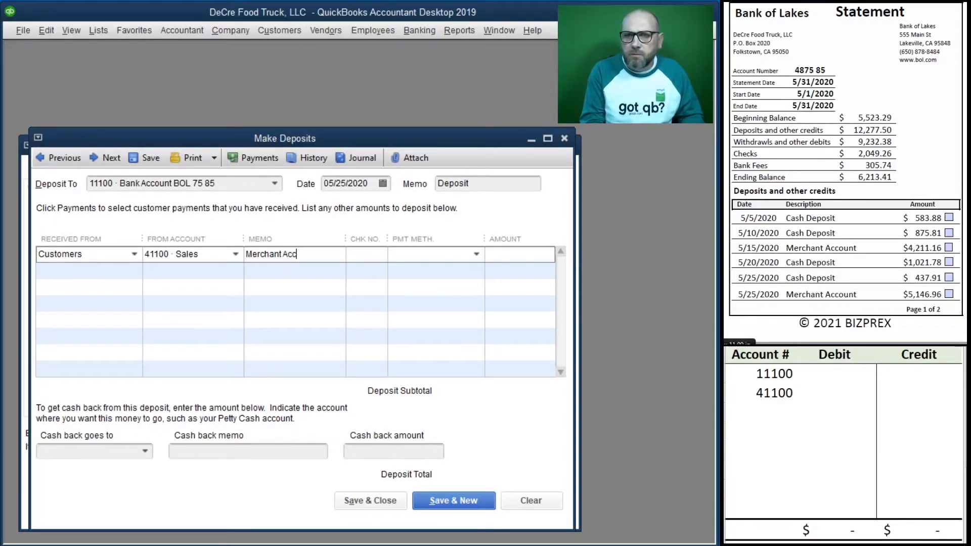
type("Account SalesMerchant Account")
key("Tab")
type("5146.96")
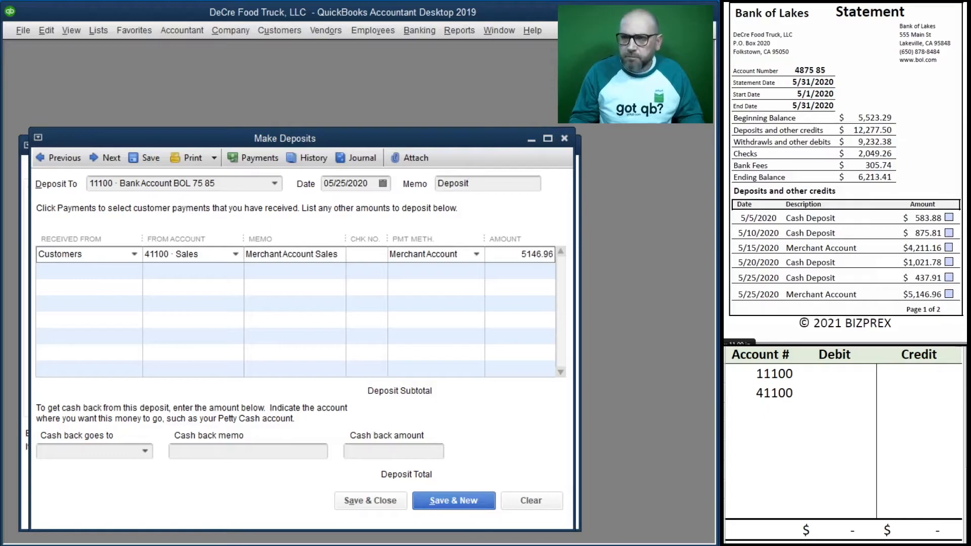
key("Down")
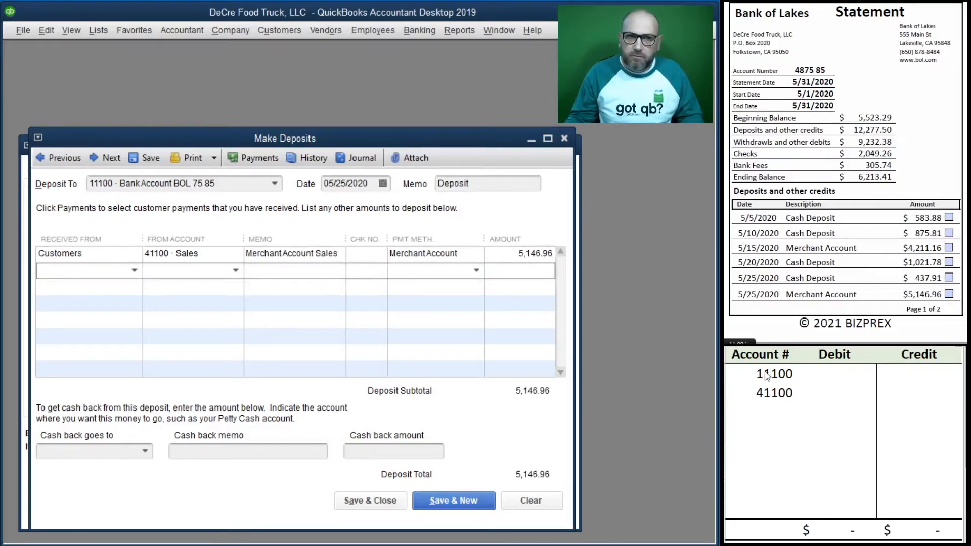
- Enter a 5,146.96 debit for account 11100 and credit for account 41100 in the worksheet, and save and close the deposit
left_click(834, 372)
type("5,146.")
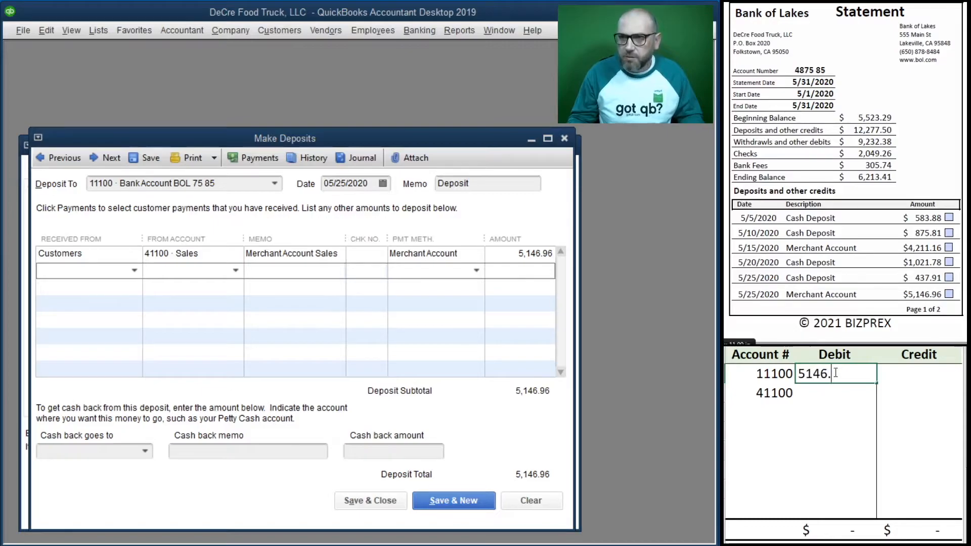
type("96")
key("Return")
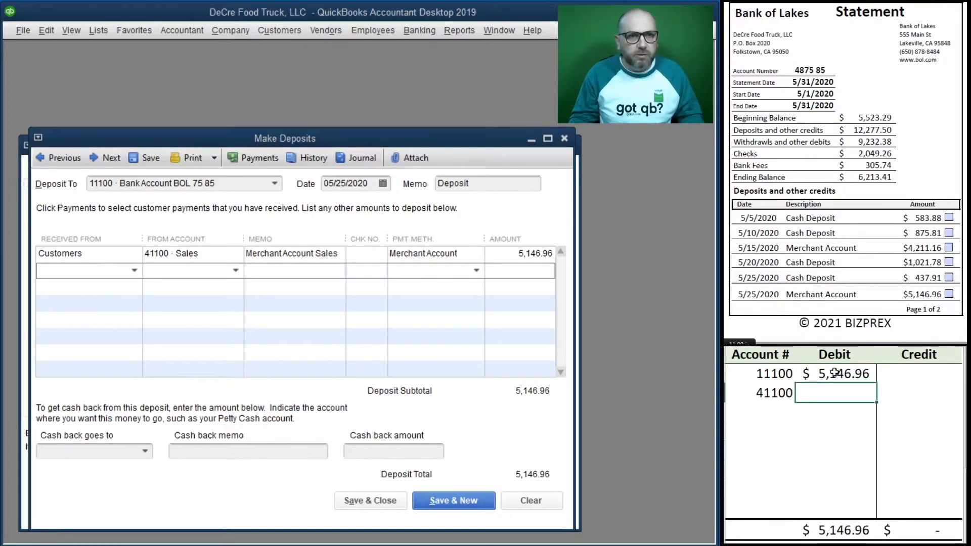
left_click(920, 392)
type("51")
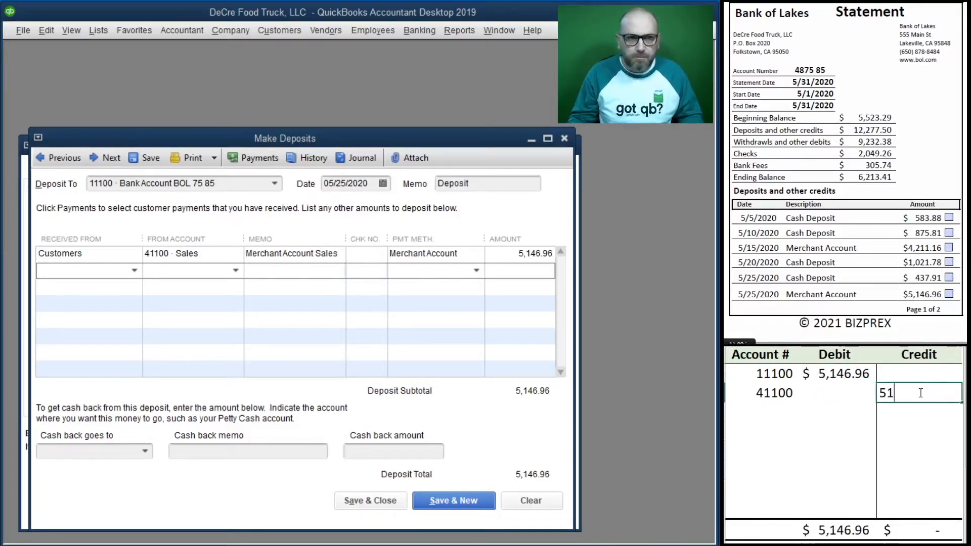
type("46.96")
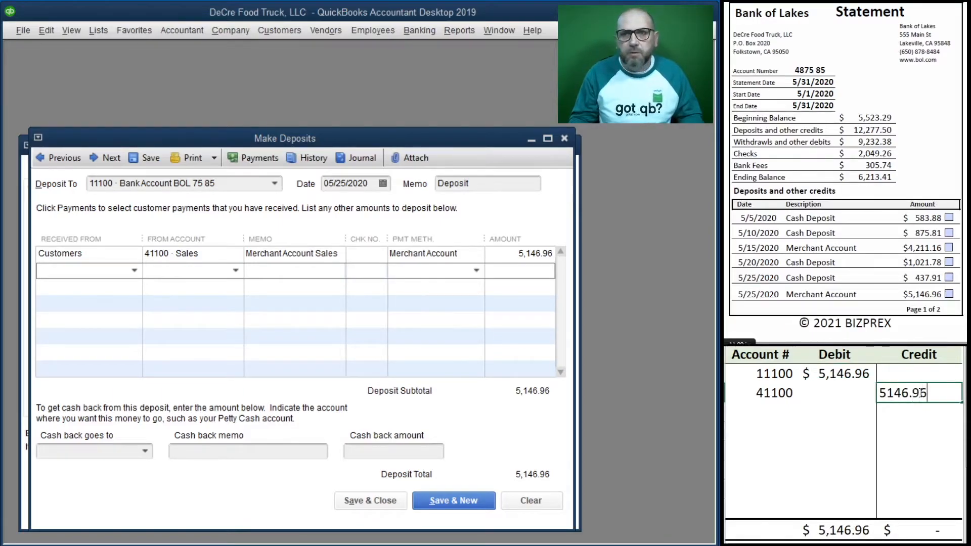
key("Return")
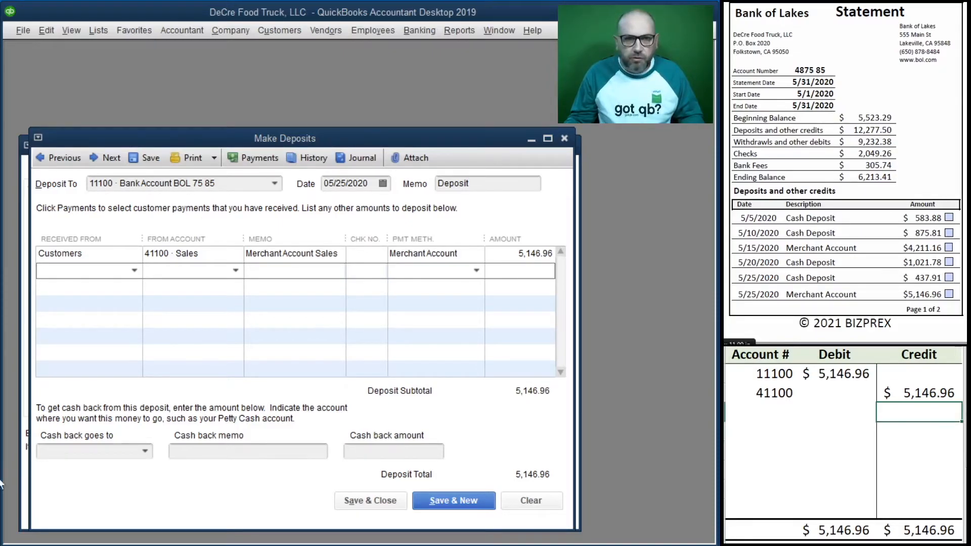
left_click(362, 500)
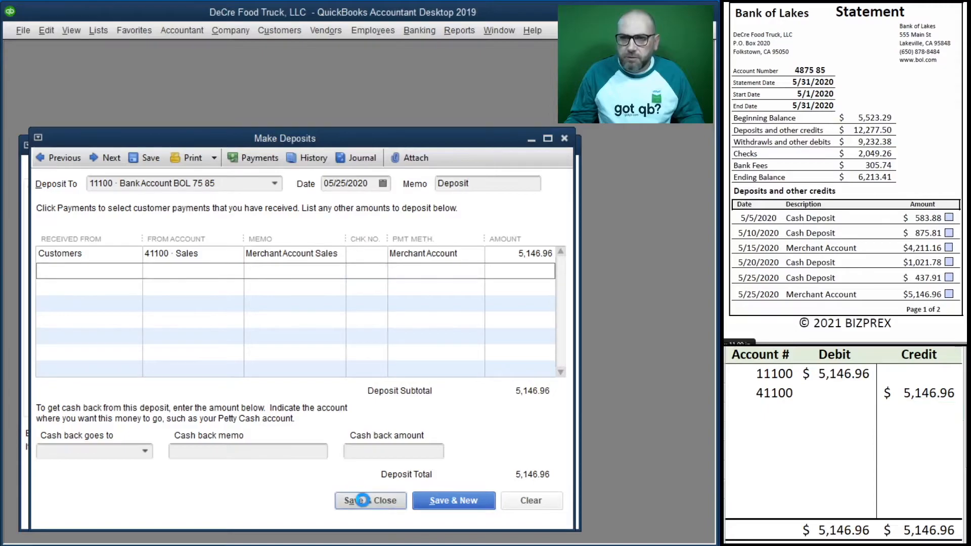
- Clear the account numbers and amounts of the last entry from the worksheet
left_click_drag(921, 393, 782, 381)
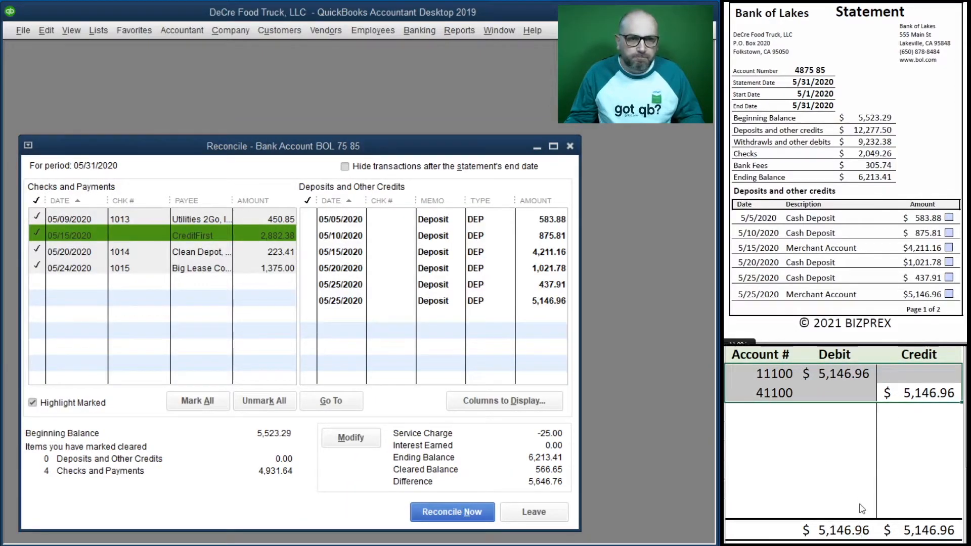
key("Delete")
left_click(849, 446)
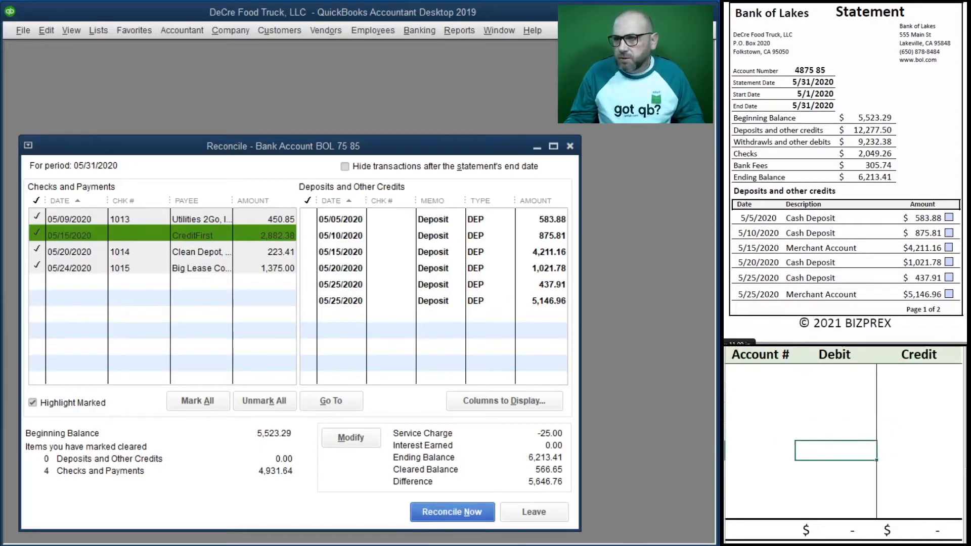
- Mark the 583.88, 875.81 and 4,211.16 deposits as cleared on both the statement and the reconciliation
left_click(949, 218)
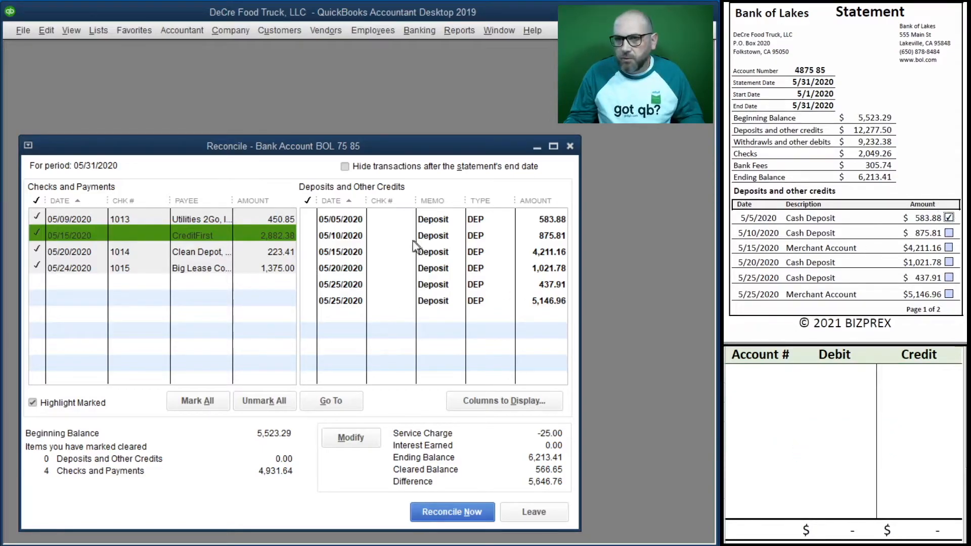
left_click(309, 220)
left_click(949, 233)
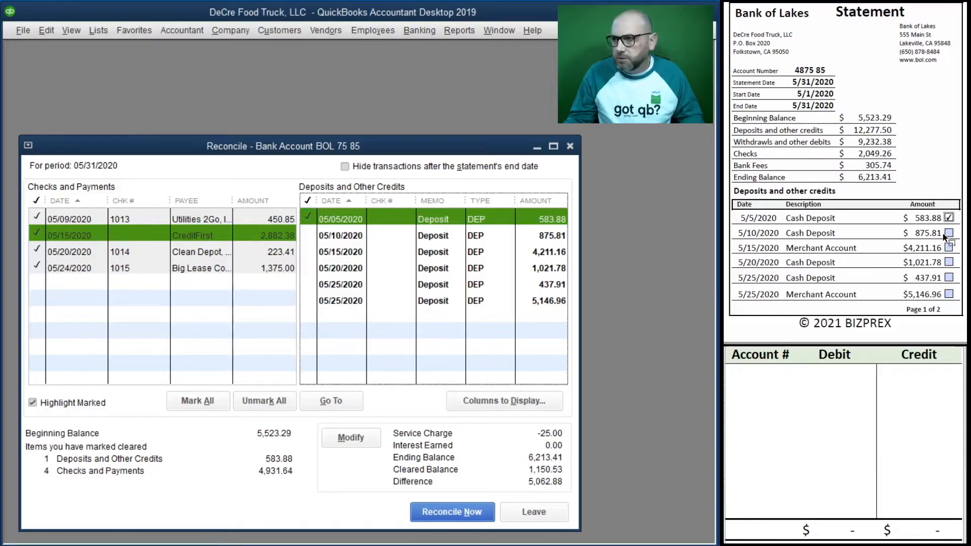
left_click(309, 236)
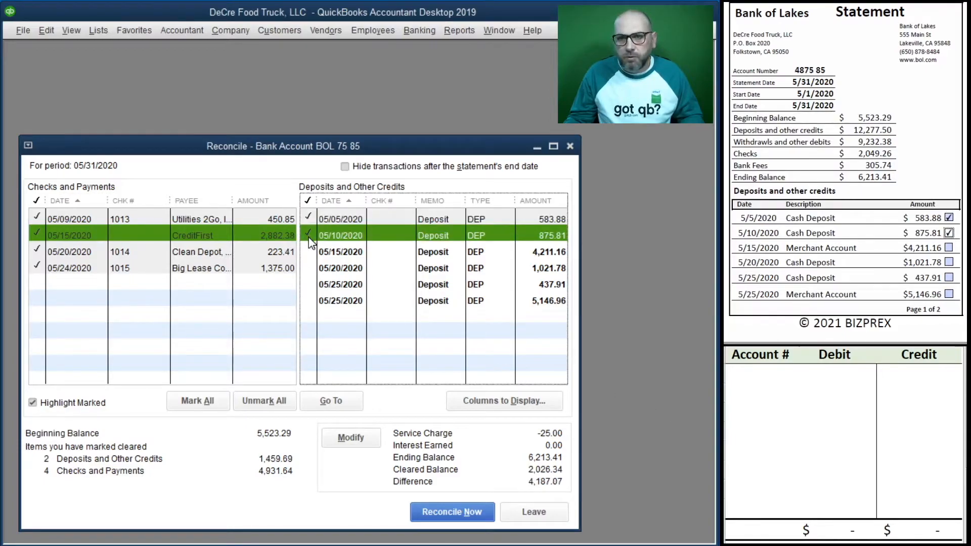
left_click(948, 248)
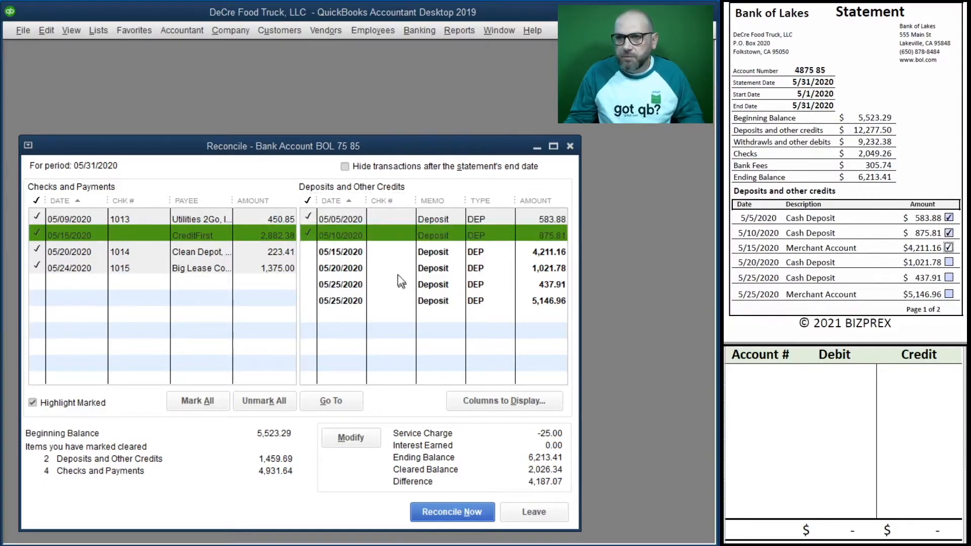
left_click(303, 248)
- Mark the 1,021.78, 437.91 and 5,146.96 deposits as cleared on both the statement and the reconciliation
left_click(949, 262)
left_click(309, 268)
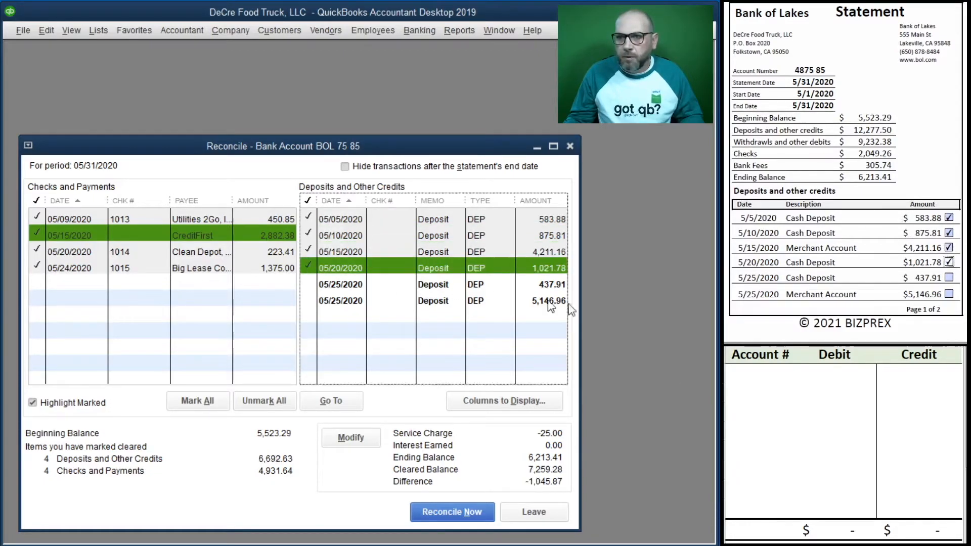
left_click(950, 278)
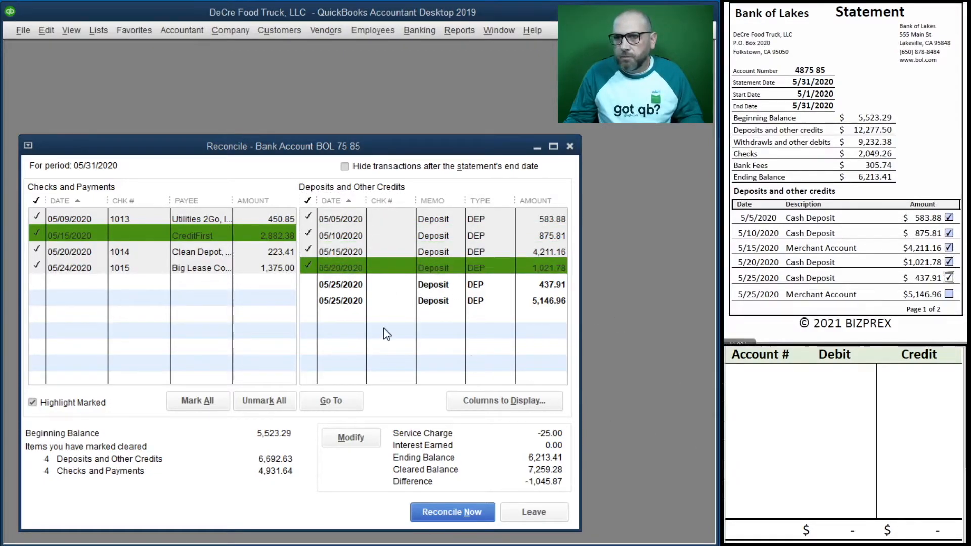
left_click(309, 284)
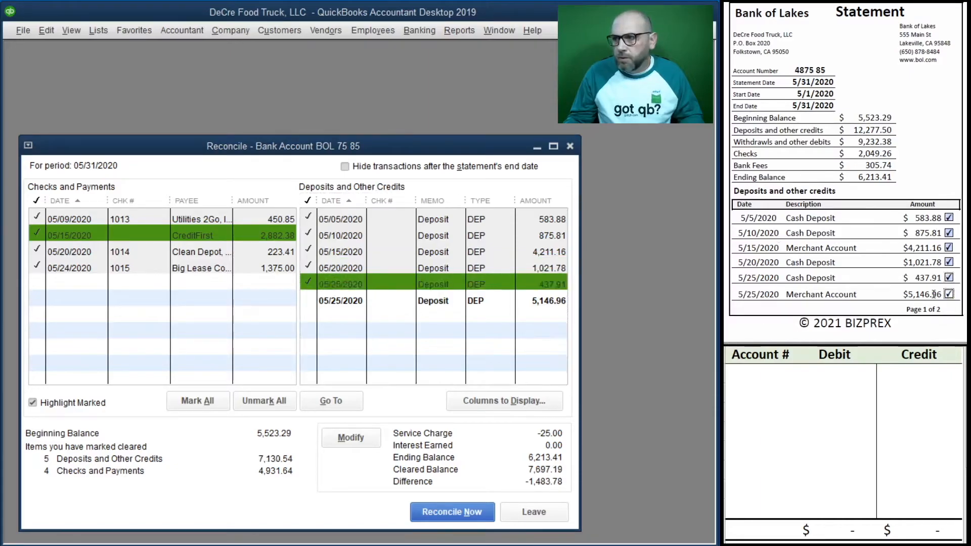
left_click(339, 300)
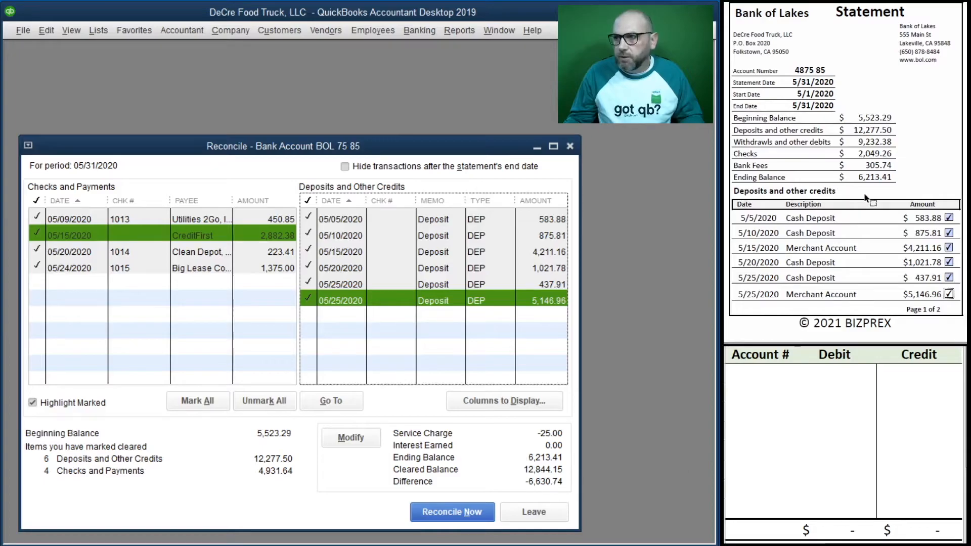
- Review both statement pages for items not yet checked off, and open a new general journal entry
scroll(864, 195, "down", 8)
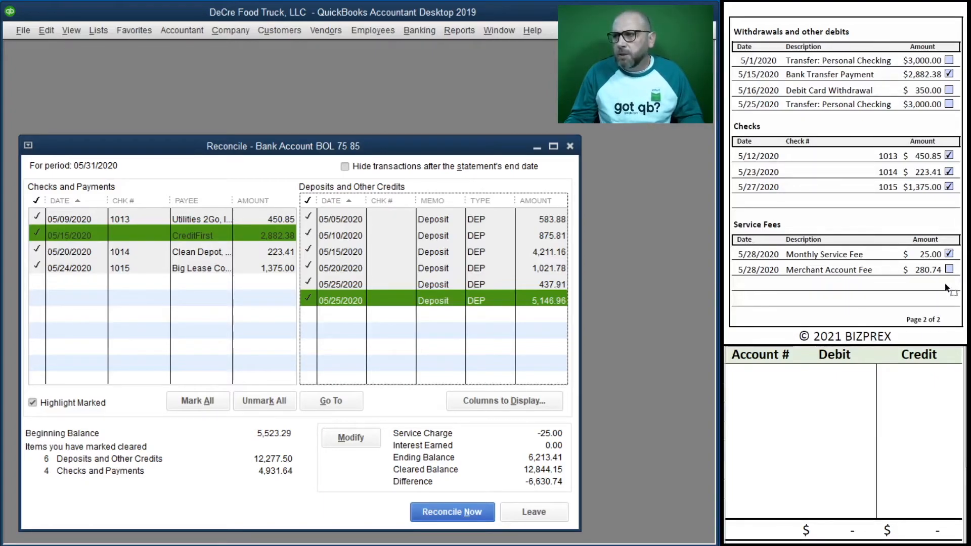
scroll(941, 283, "up", 5)
scroll(934, 281, "up", 3)
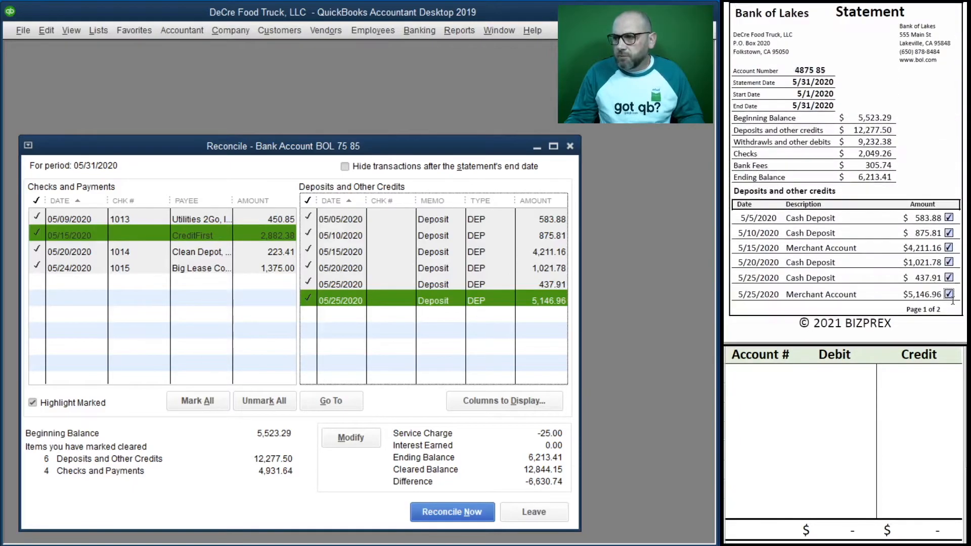
scroll(874, 299, "down", 3)
scroll(874, 299, "down", 5)
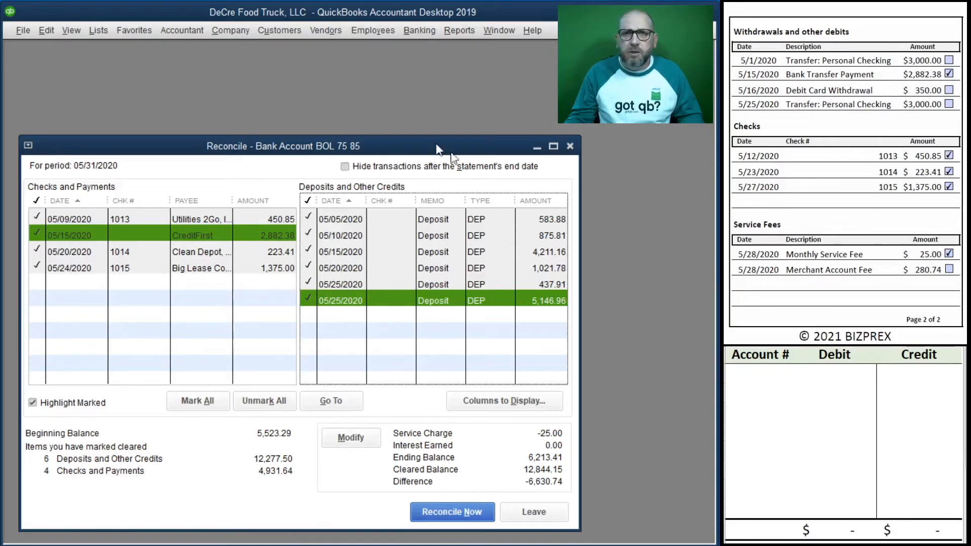
left_click(235, 31)
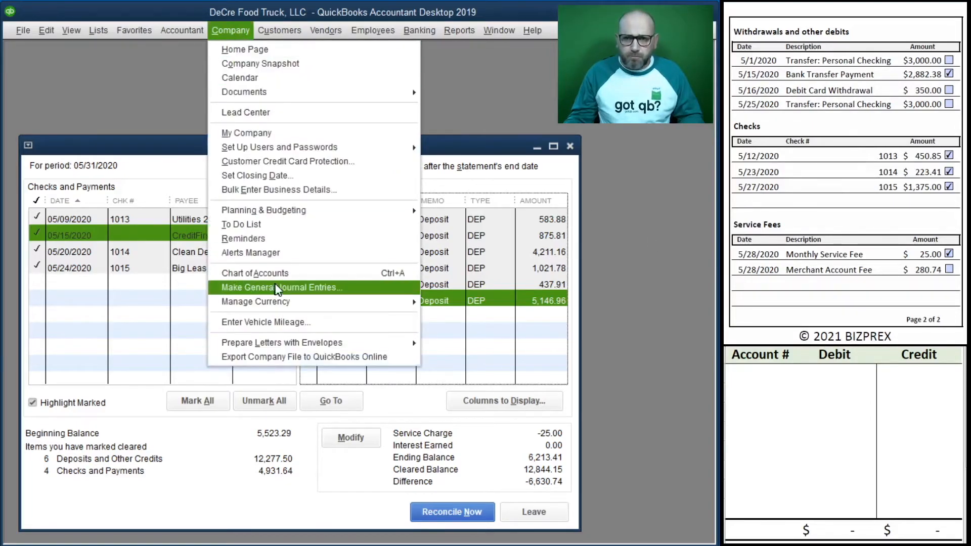
left_click(287, 289)
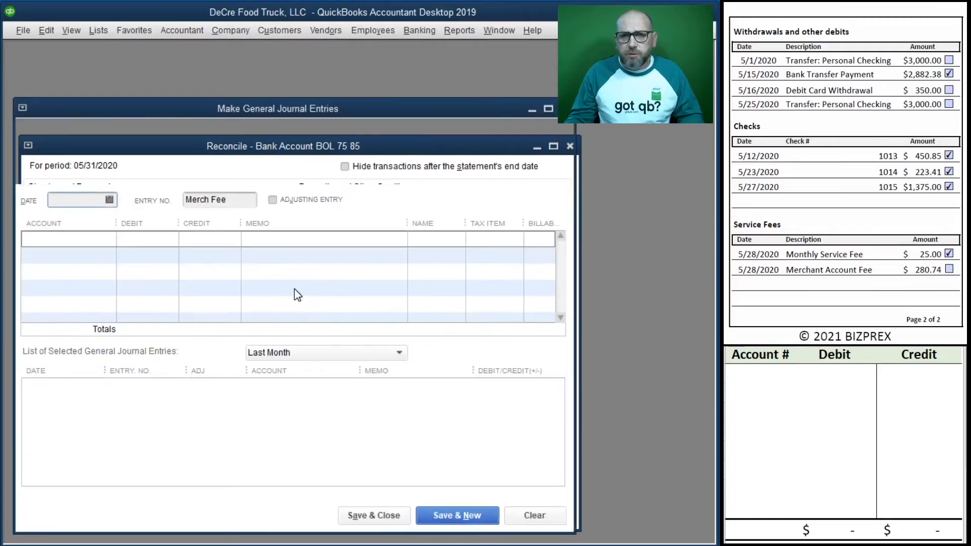
left_click_drag(369, 107, 366, 113)
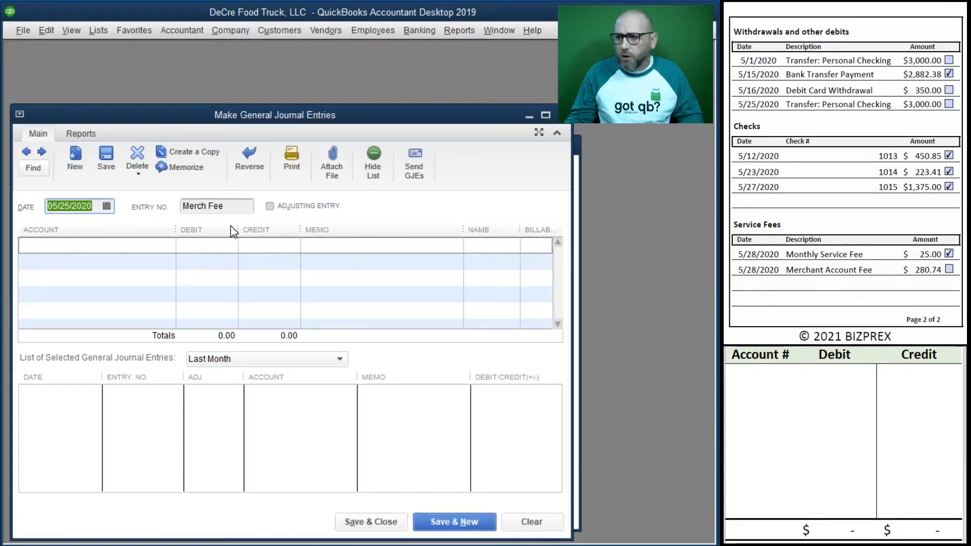
- Date the journal entry 05/01/2020, set its entry number to Draw and move to the first line
key("Tab")
key("shift+Tab")
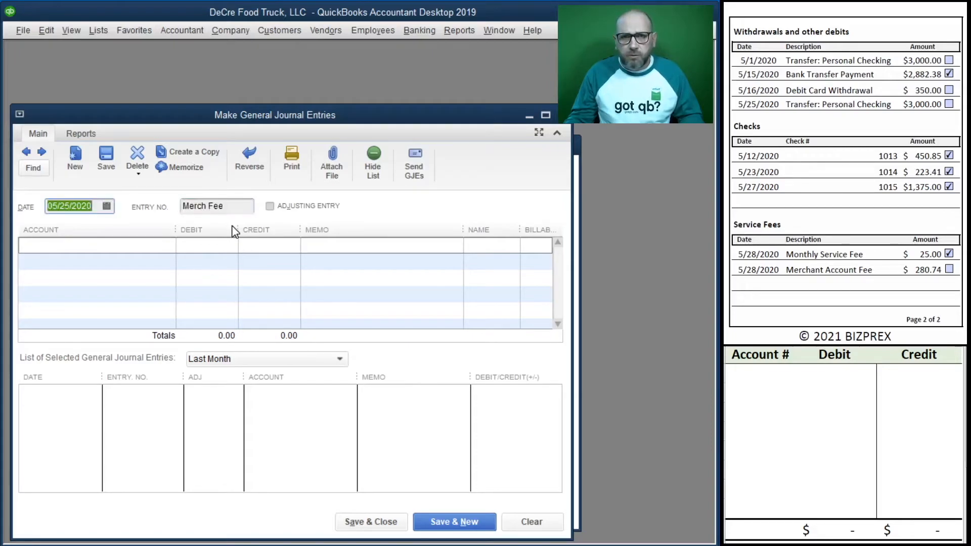
type("5/1/2020")
key("Tab")
type("D")
key("Tab")
key("Tab")
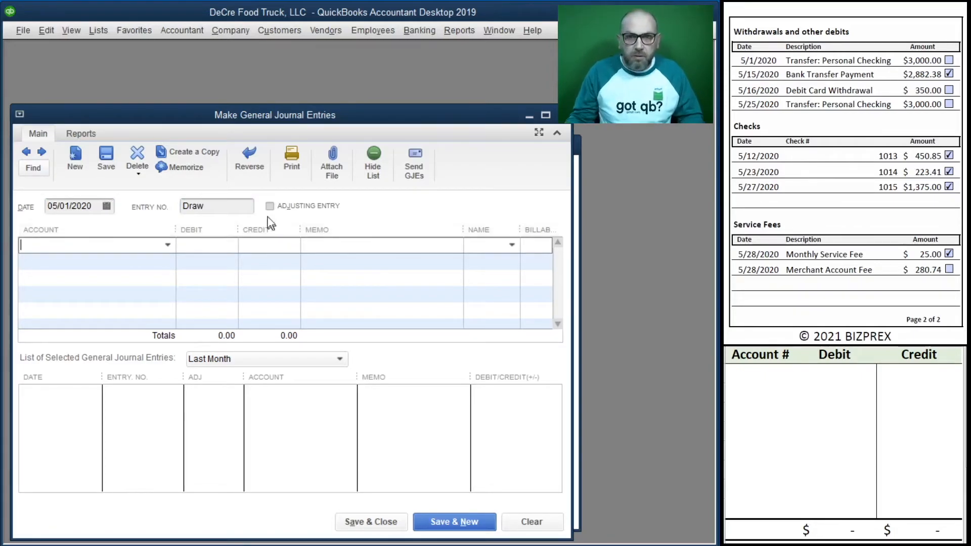
- Fill the first journal line with account 11100, a credit of 3,000.00 and the memo Draw
left_click(168, 246)
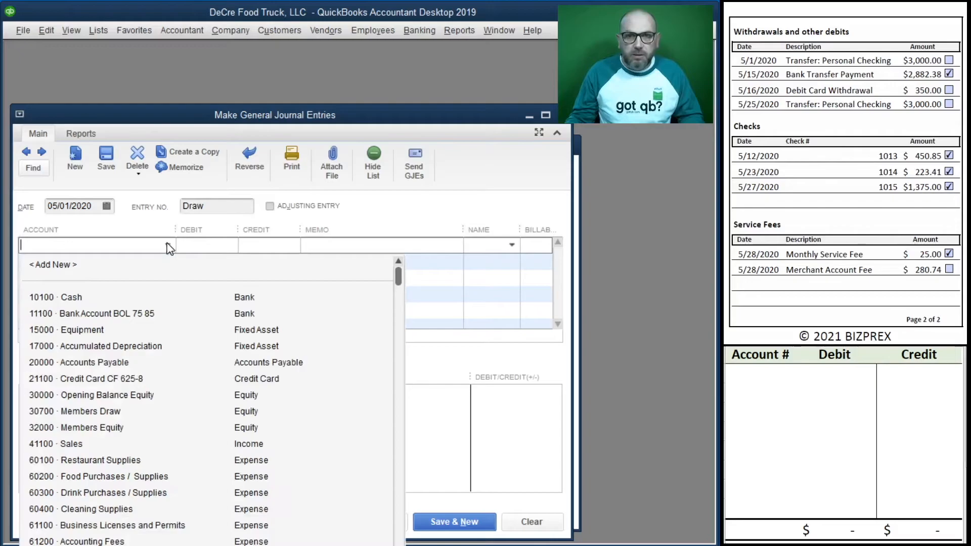
left_click(146, 315)
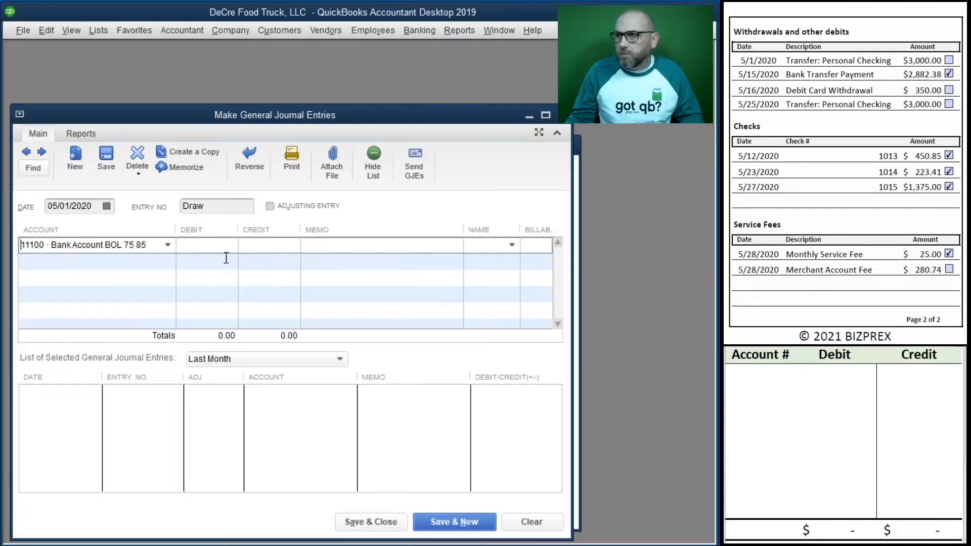
type("300")
key("Tab")
left_click_drag(256, 248, 298, 245)
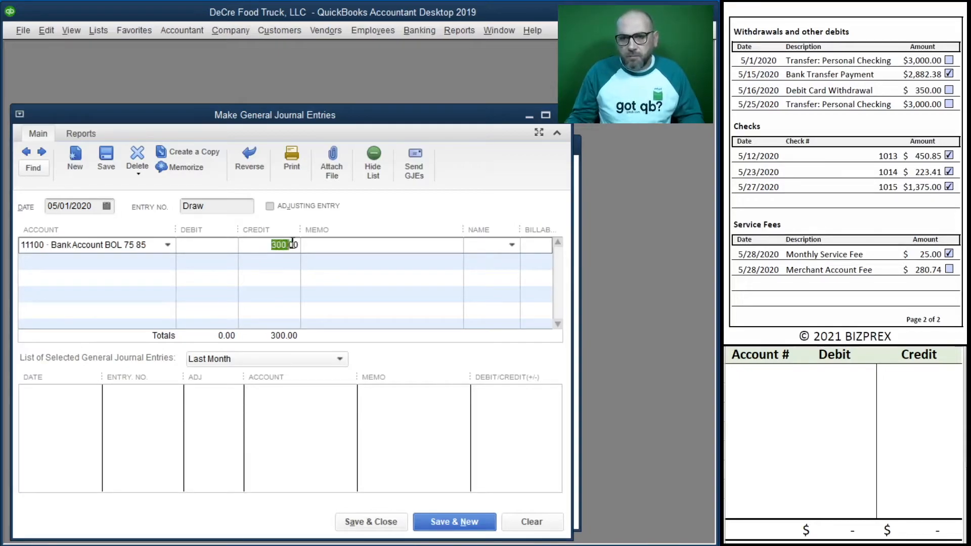
type("3")
left_click(312, 243)
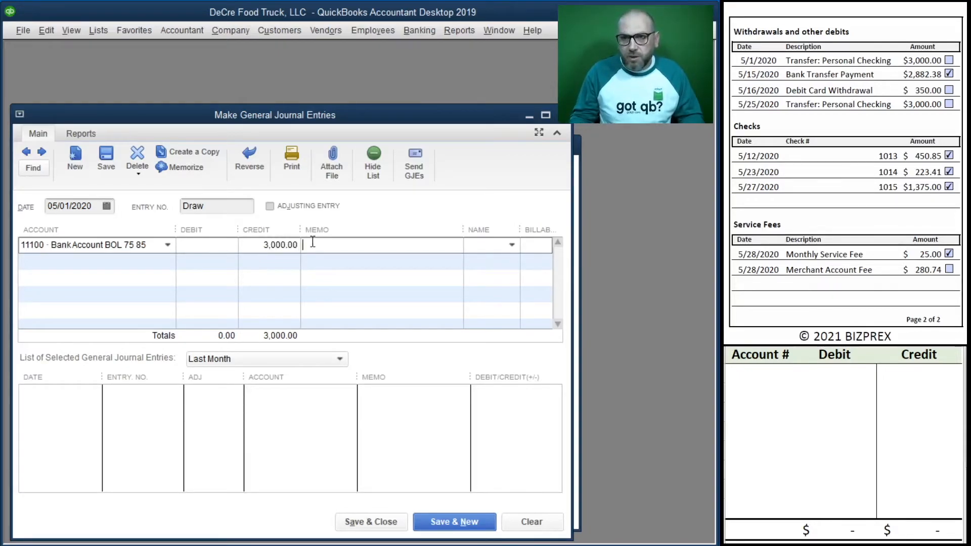
type("Draw")
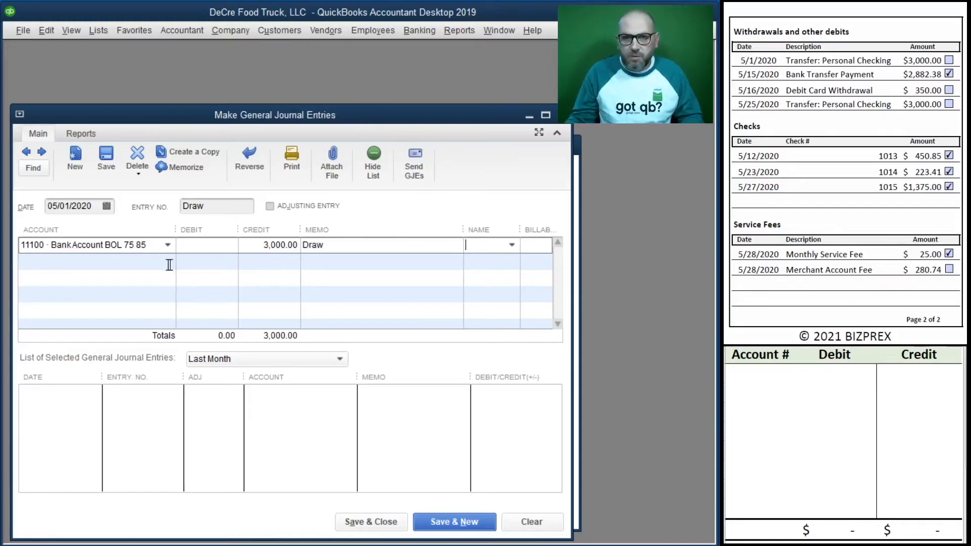
- Assign account 30700 Members Draw to the second journal line for the 3,000.00 debit
left_click(116, 261)
type("Da")
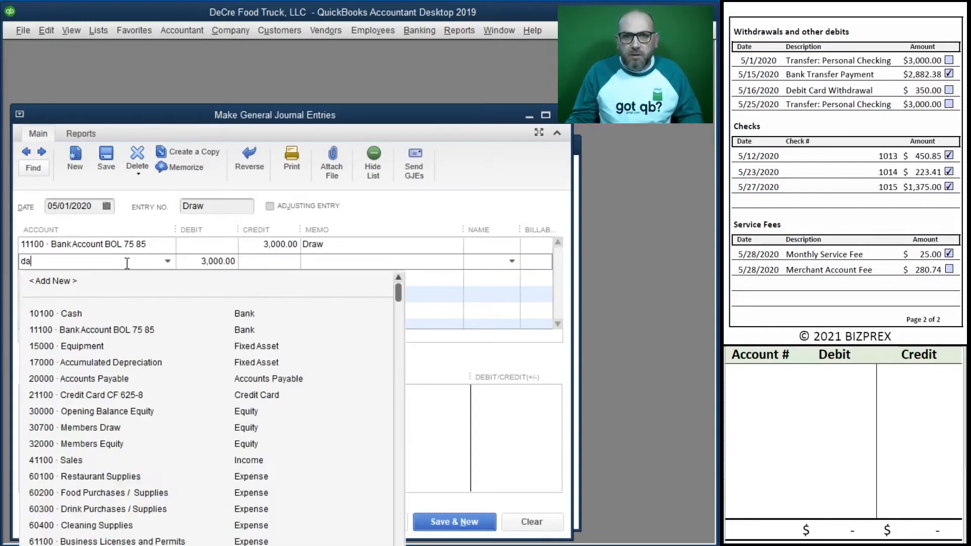
key("BackSpace")
type("rink Purchases / Supplies")
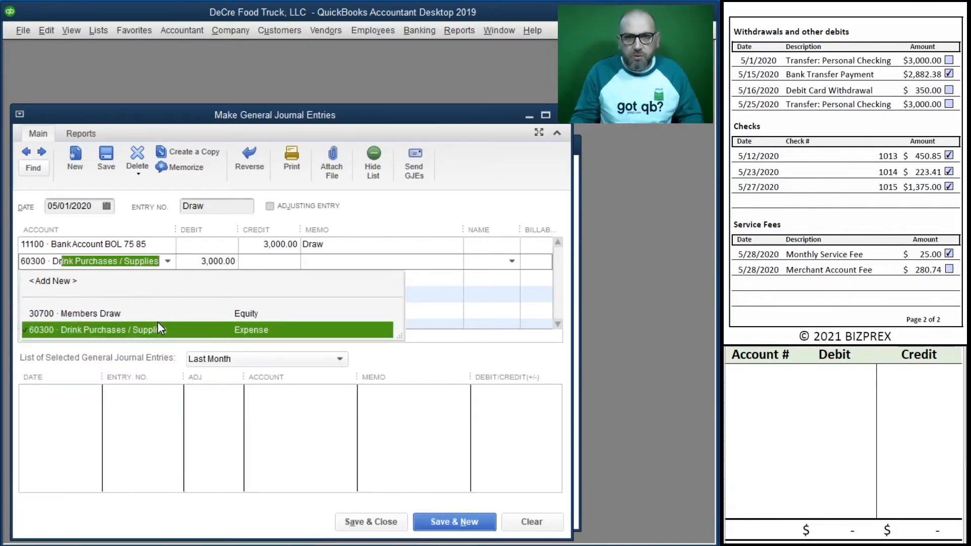
left_click(157, 322)
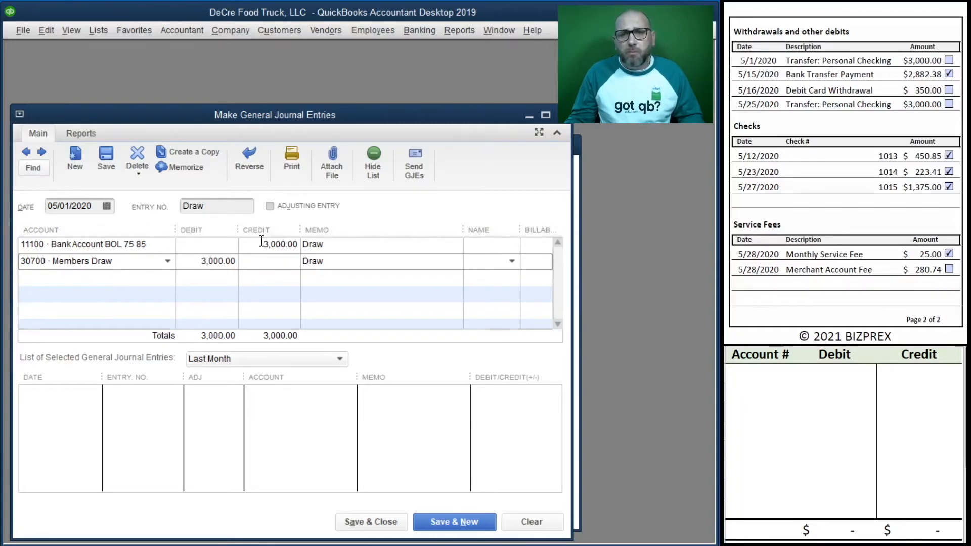
- Enter account 11100 with a credit of 3,000 on the first row of the debit/credit worksheet
left_click(756, 377)
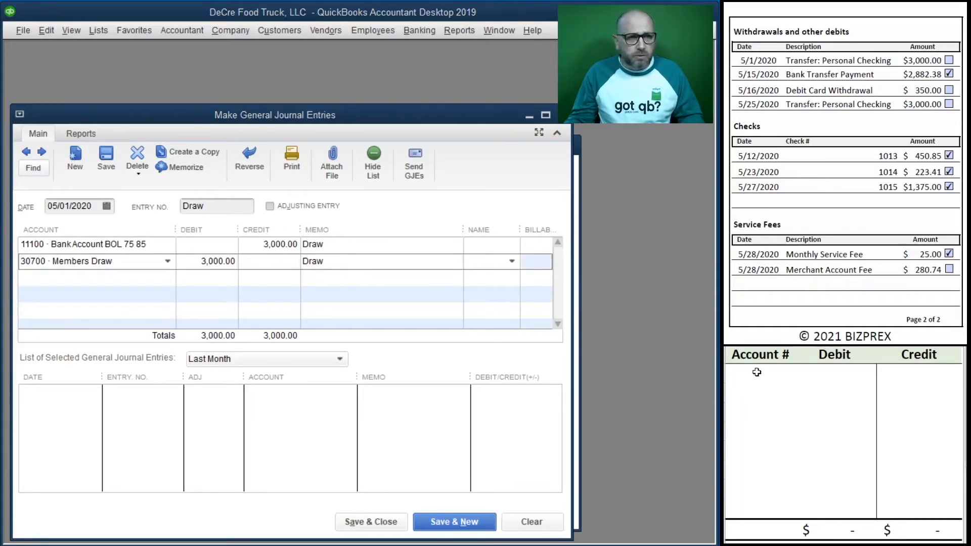
type("11100")
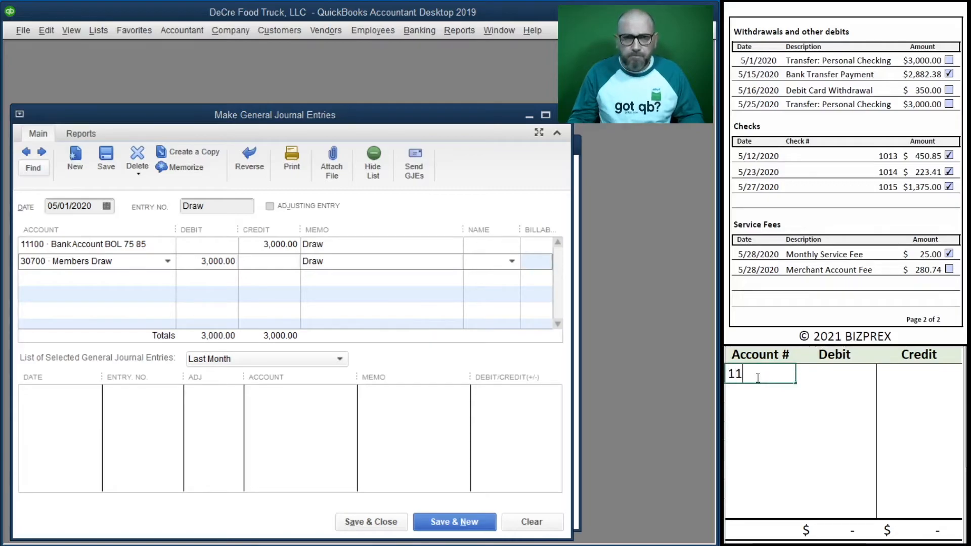
key("Return")
key("Right")
key("Right")
key("Up")
type("300")
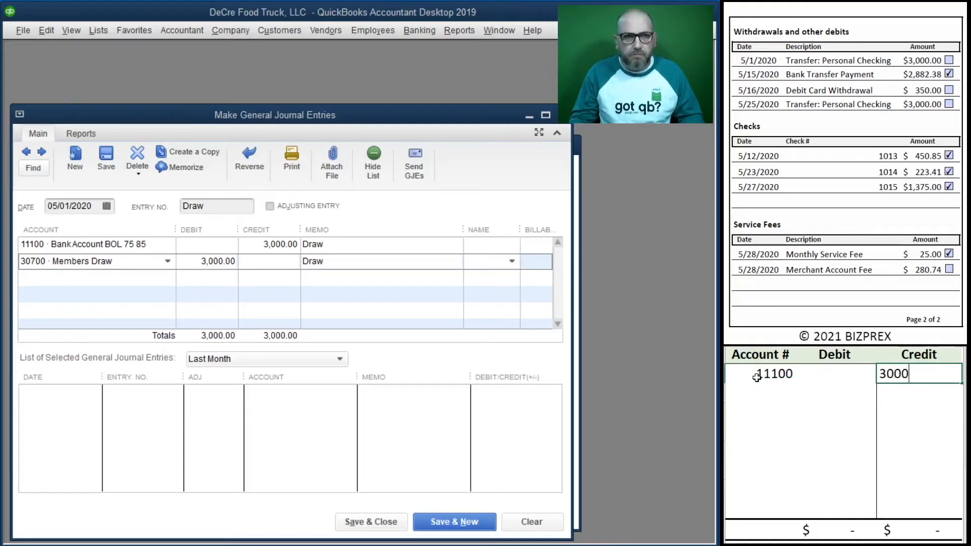
key("Return")
- Add account 30700 with a debit of 3,000 on the worksheet's second row
key("Left")
key("Left")
type("30700")
key("Tab")
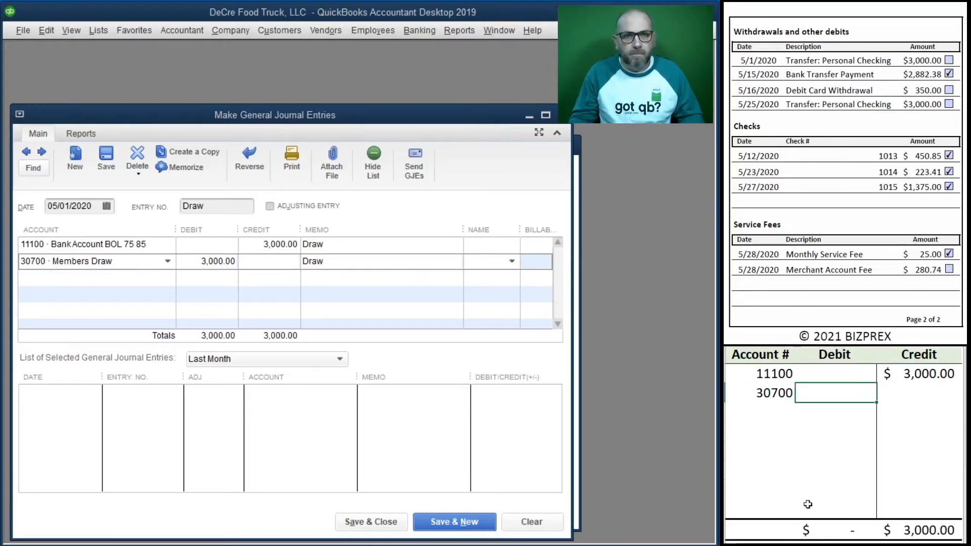
type("3000")
key("Return")
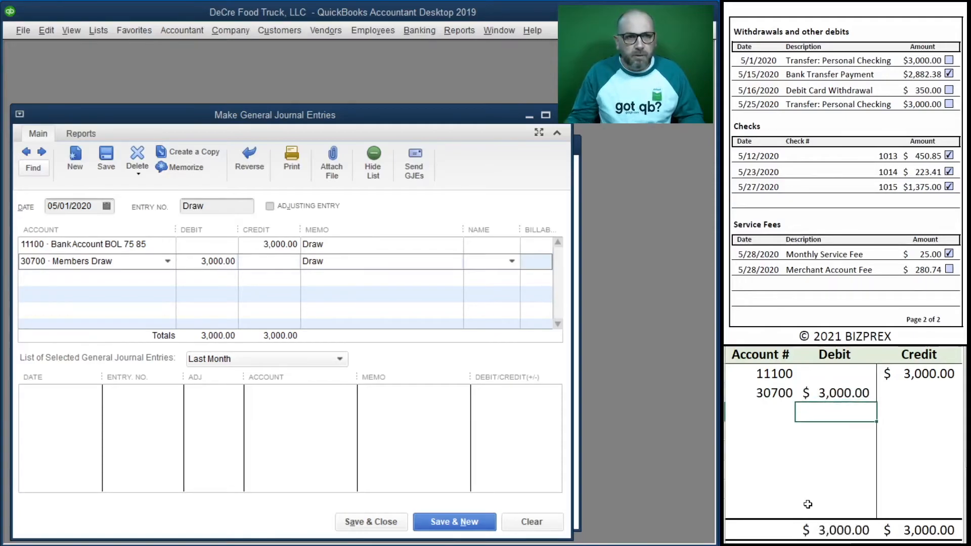
- Save the 3,000.00 draw entry, start a new one and clear the worksheet's debit and credit amounts
left_click(468, 526)
left_click(916, 410)
left_click_drag(917, 400, 828, 375)
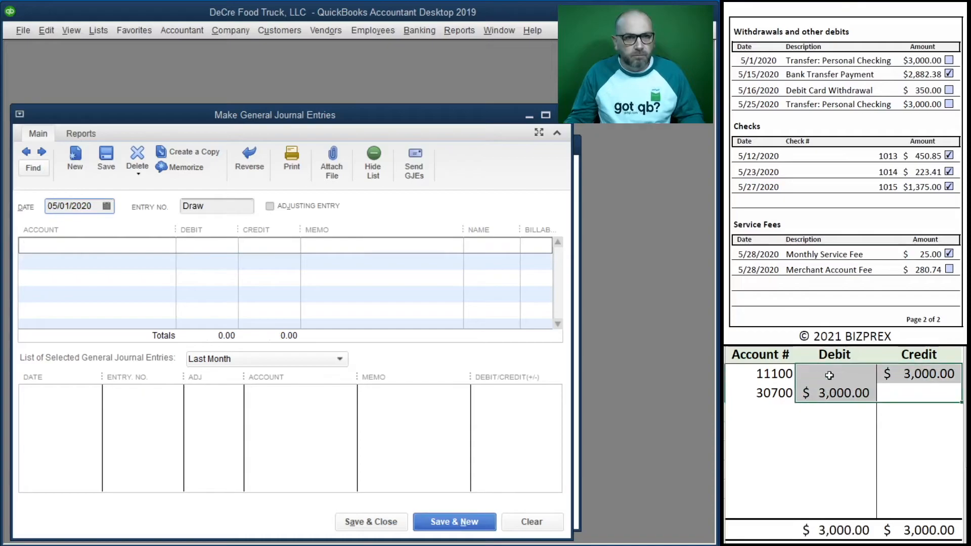
key("Delete")
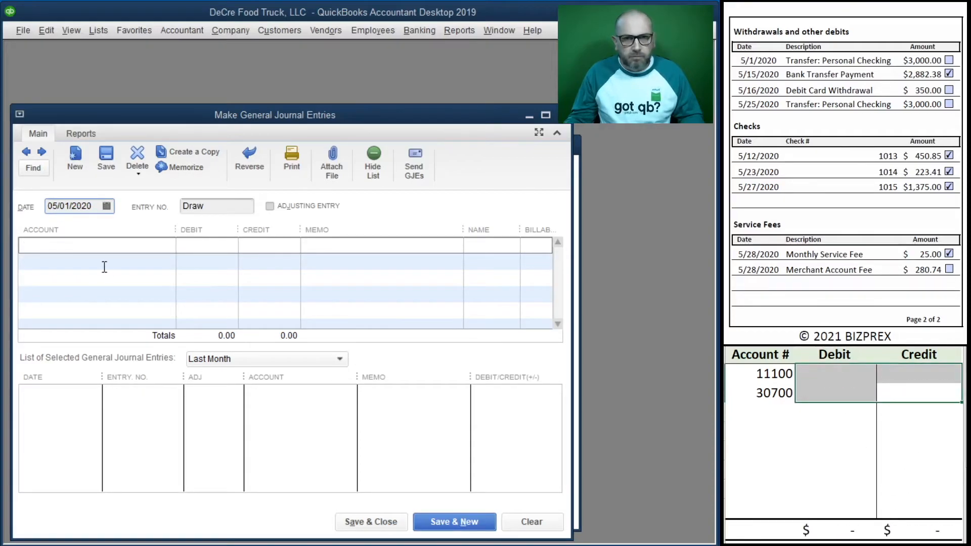
- Fill the new entry's first line with account 11100, a credit of 350.00 and the memo Draw
left_click(93, 246)
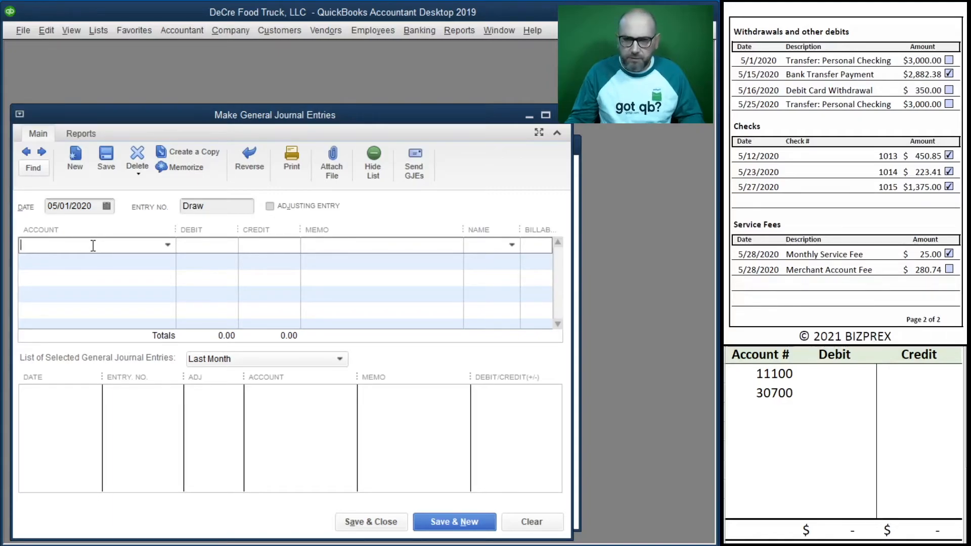
left_click(167, 246)
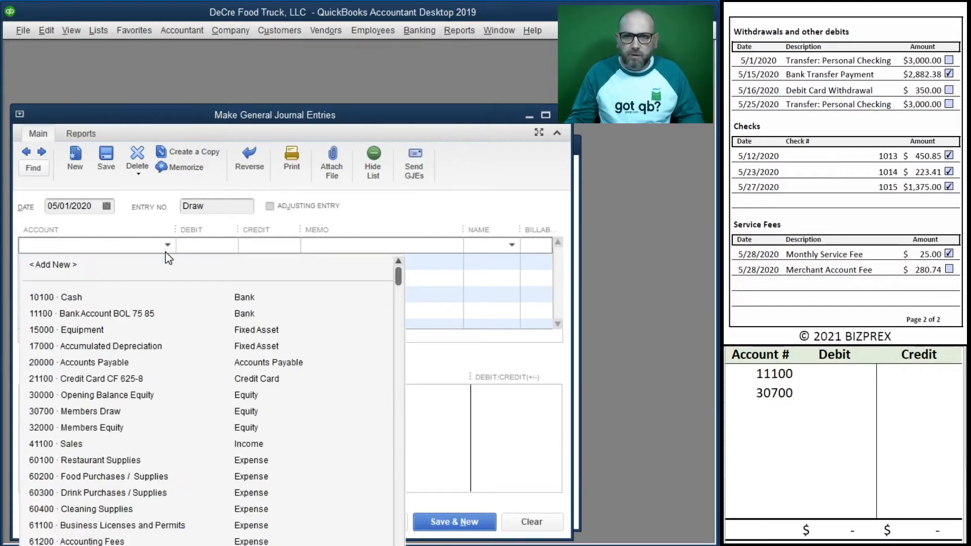
left_click(157, 319)
left_click(256, 248)
type("3")
key("Tab")
type("Dr")
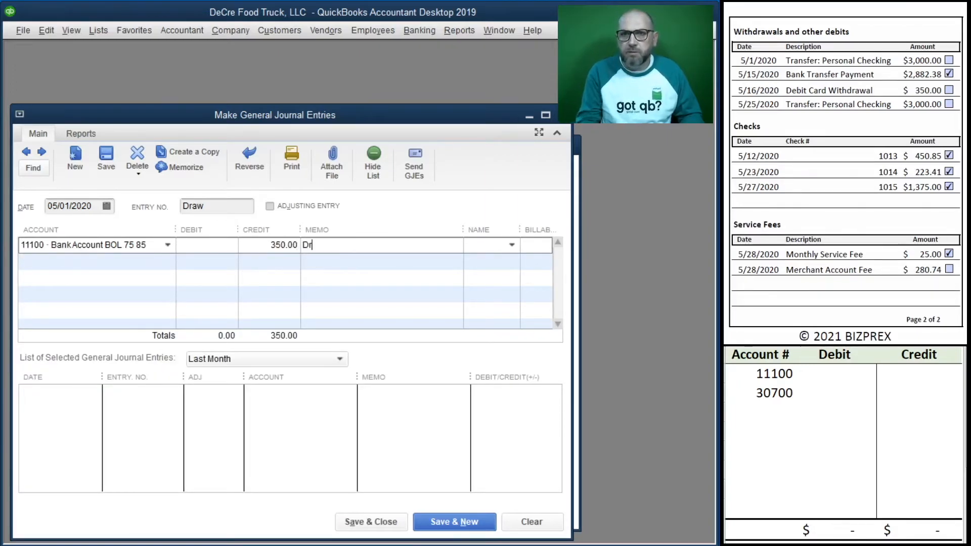
key("Tab")
key("Tab")
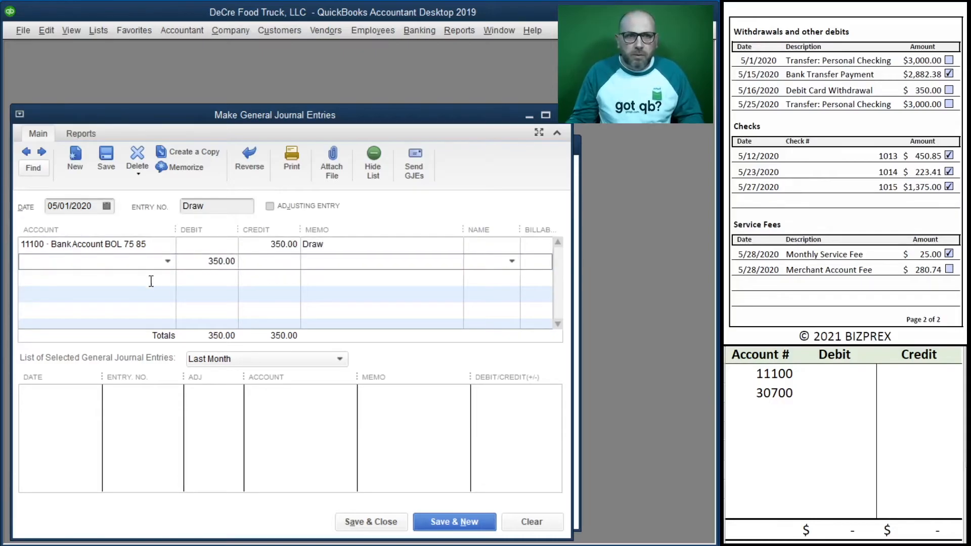
- Complete the second line of the 350.00 entry with account 30700 Members Draw as the debit
type("30700 · Members Draw")
key("Tab")
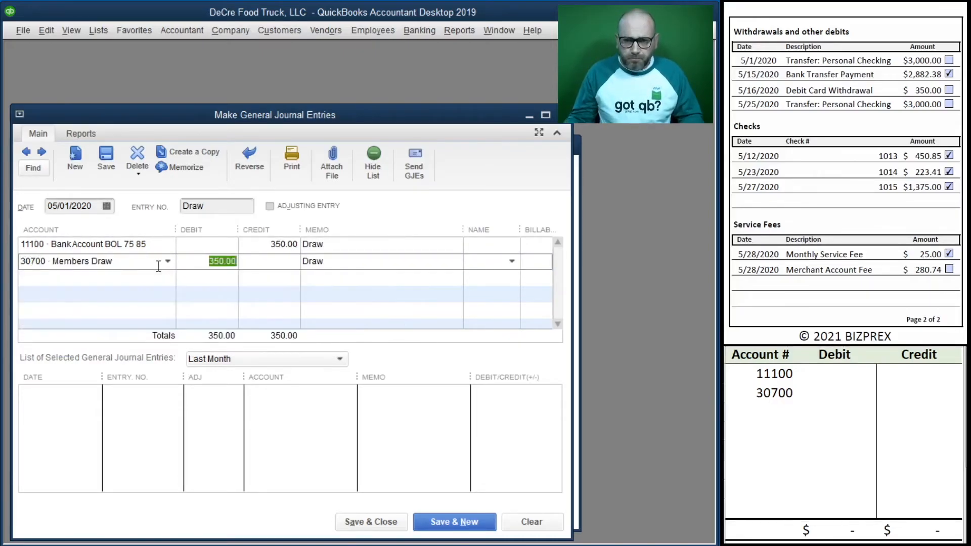
key("Tab")
key("Tab")
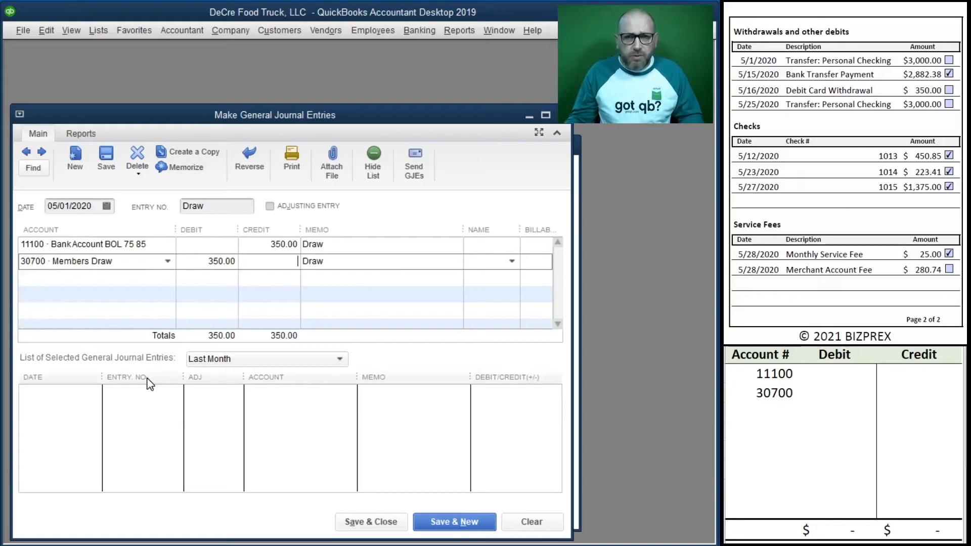
- Enter 350 as a credit to 11100 and a debit to 30700 on the worksheet, and save the journal entry
left_click(815, 375)
left_click(898, 372)
type("350")
key("Return")
key("Left")
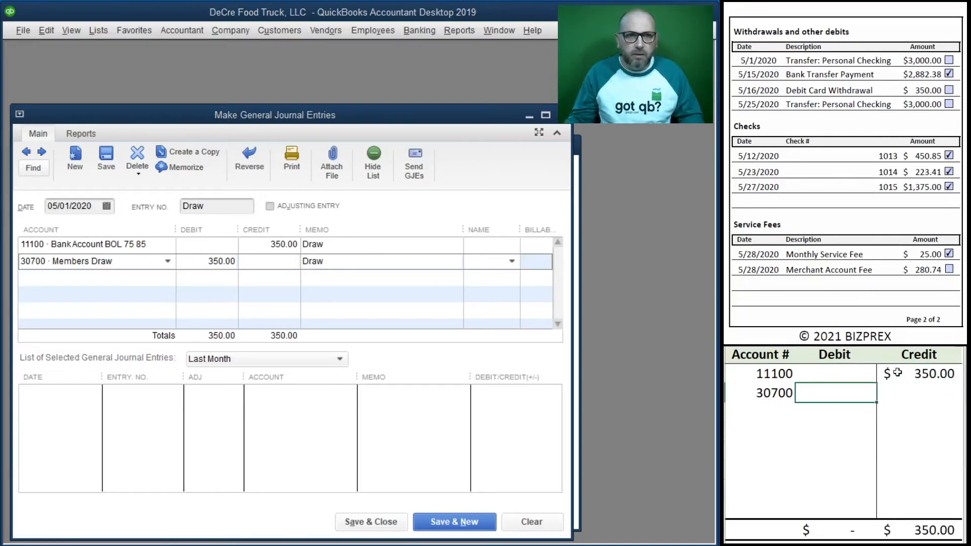
type("35")
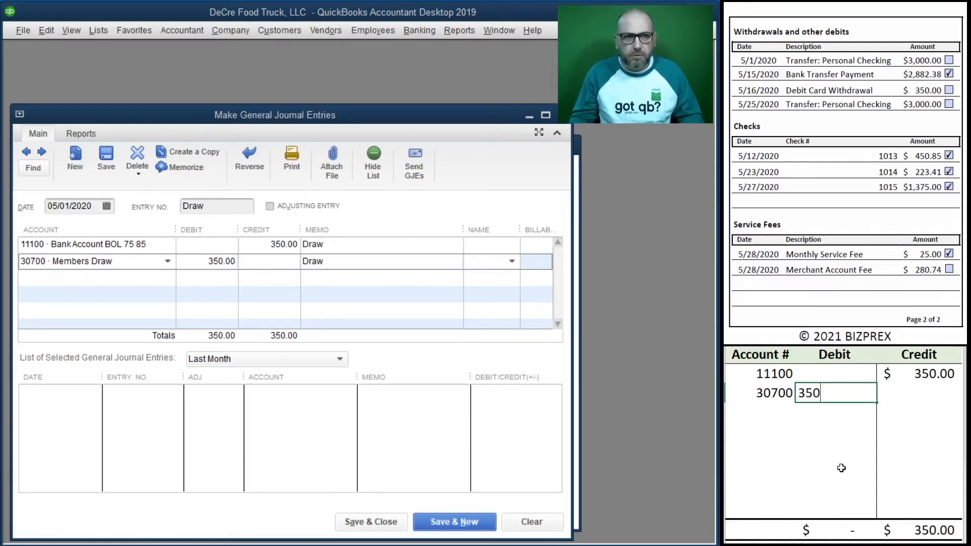
type("0")
key("Return")
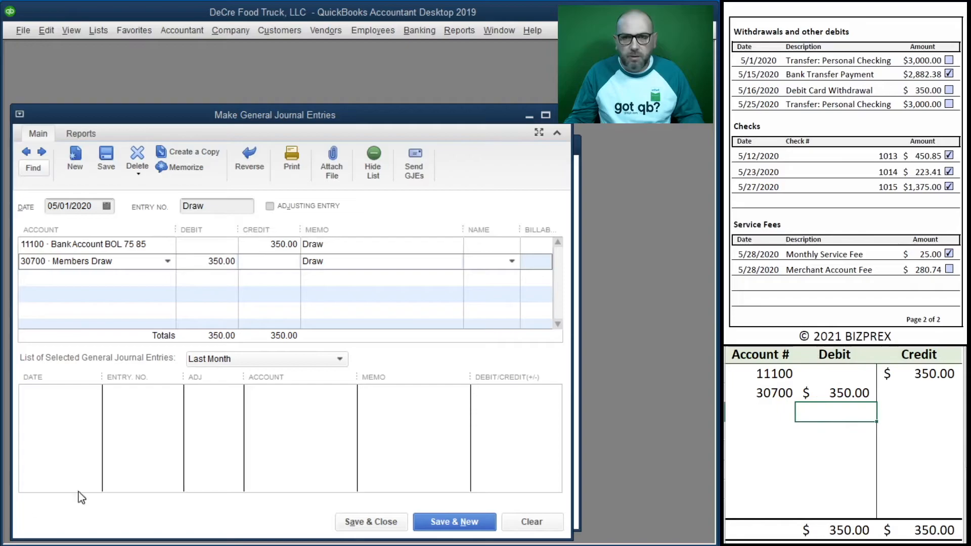
left_click(461, 522)
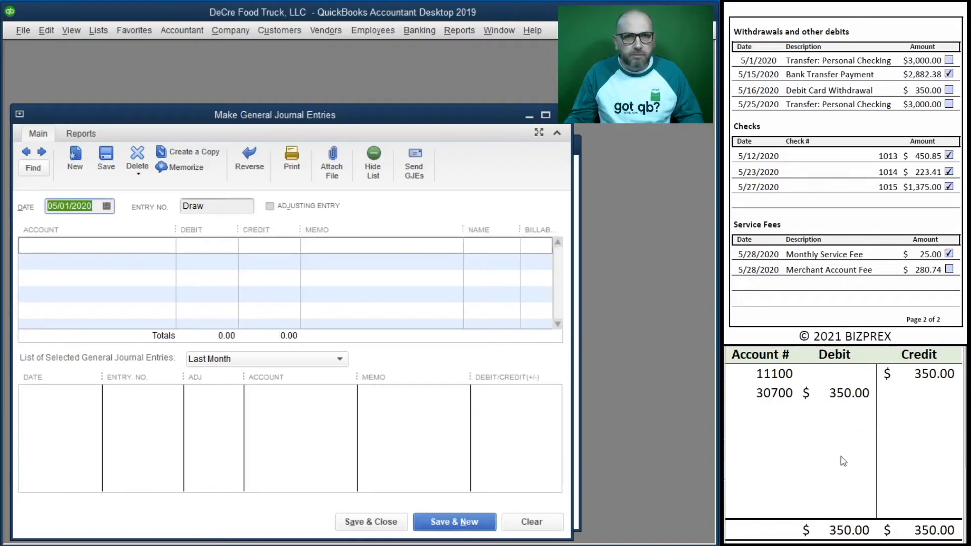
- Reopen the saved 350.00 draw entry, change its date to 05/16/2020 and record the change
left_click(27, 153)
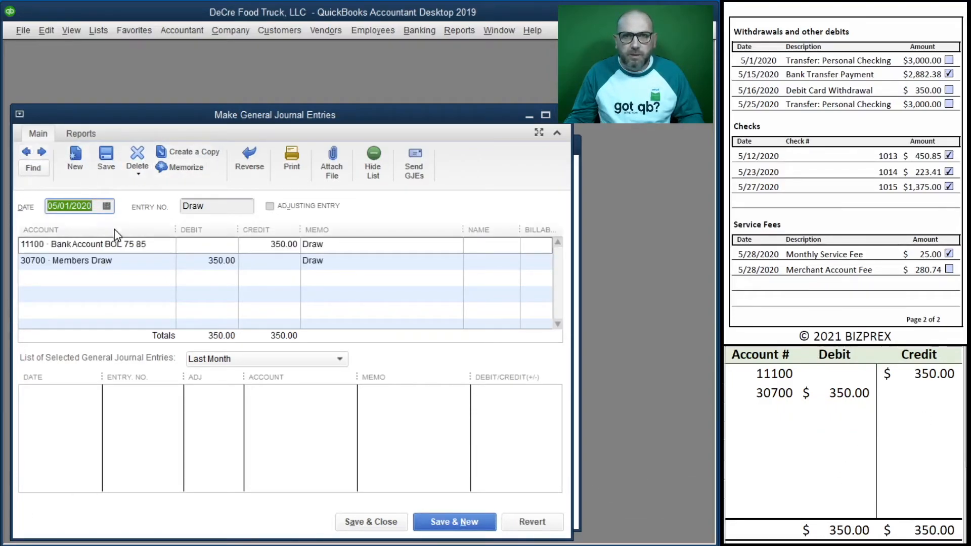
left_click(70, 204)
key("BackSpace")
key("BackSpace")
type("16")
key("Tab")
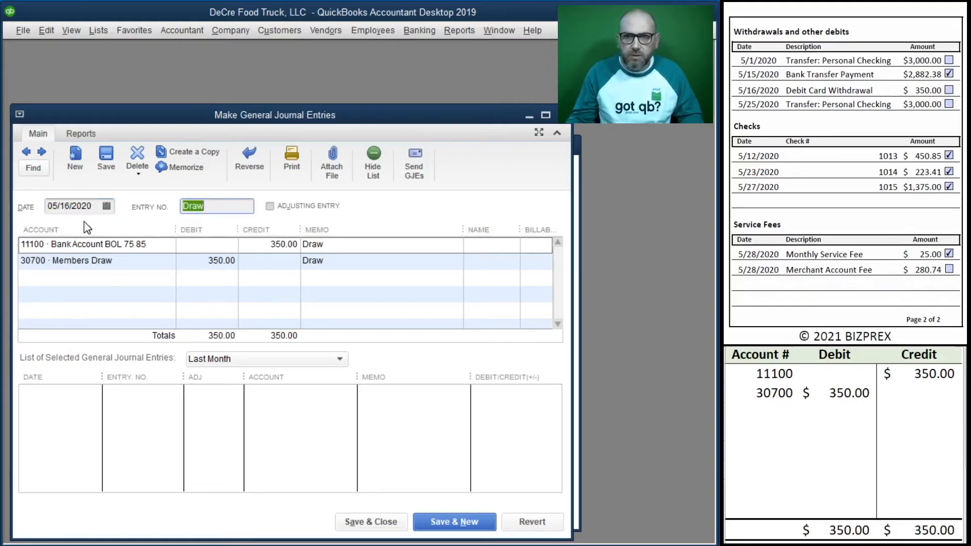
left_click(465, 523)
left_click_drag(628, 167, 237, 372)
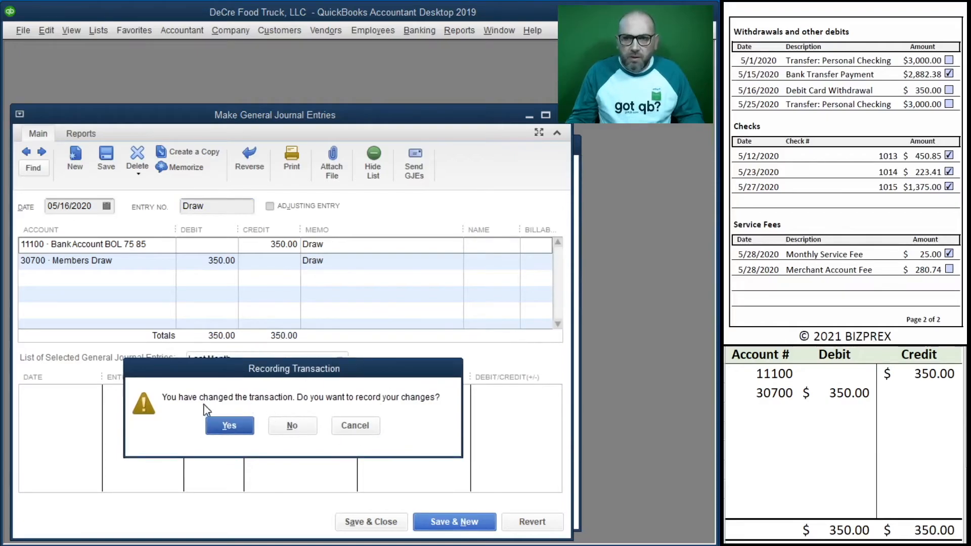
left_click(229, 426)
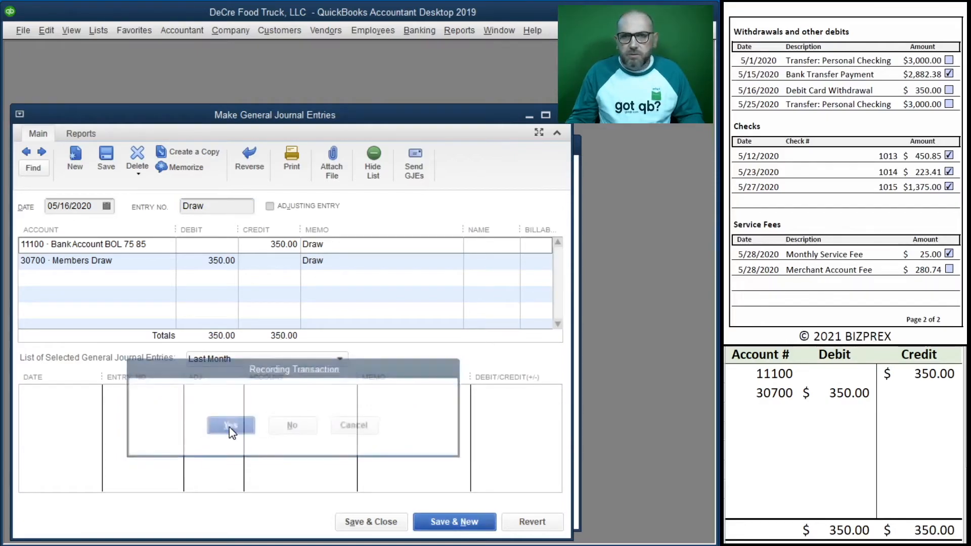
- Clear the worksheet's amounts and date the new Draw journal entry 05/25/2020
left_click_drag(797, 396, 936, 374)
key("Delete")
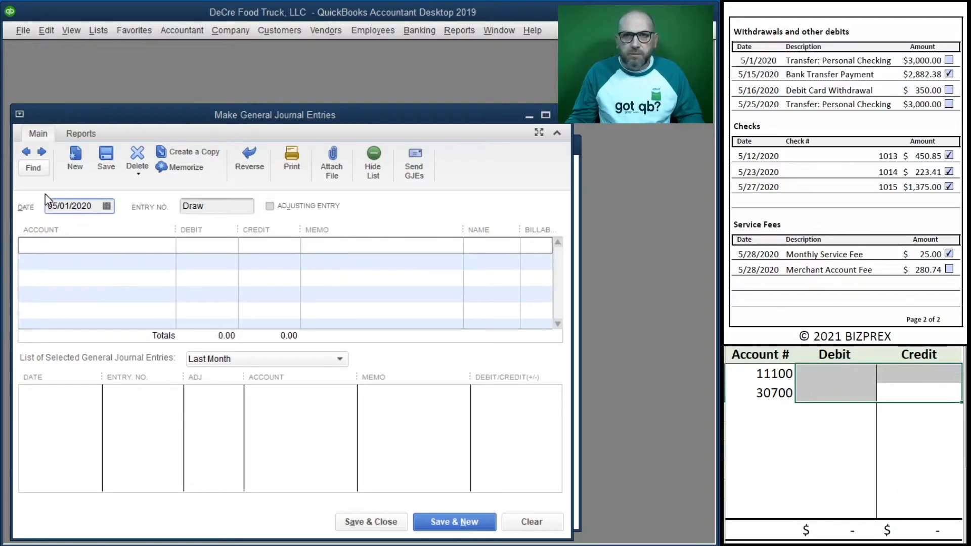
left_click(60, 206)
left_click_drag(71, 206, 62, 206)
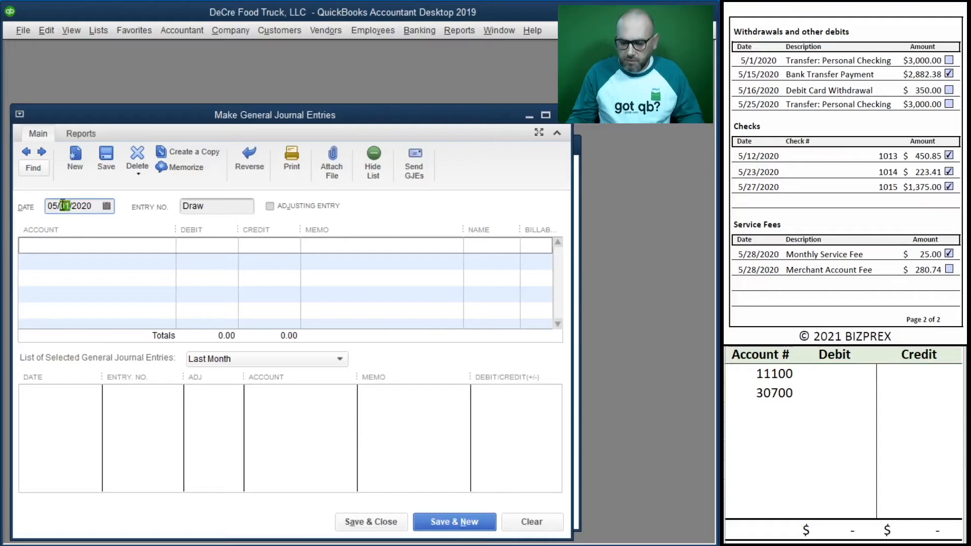
type("25")
key("Tab")
key("Tab")
key("Tab")
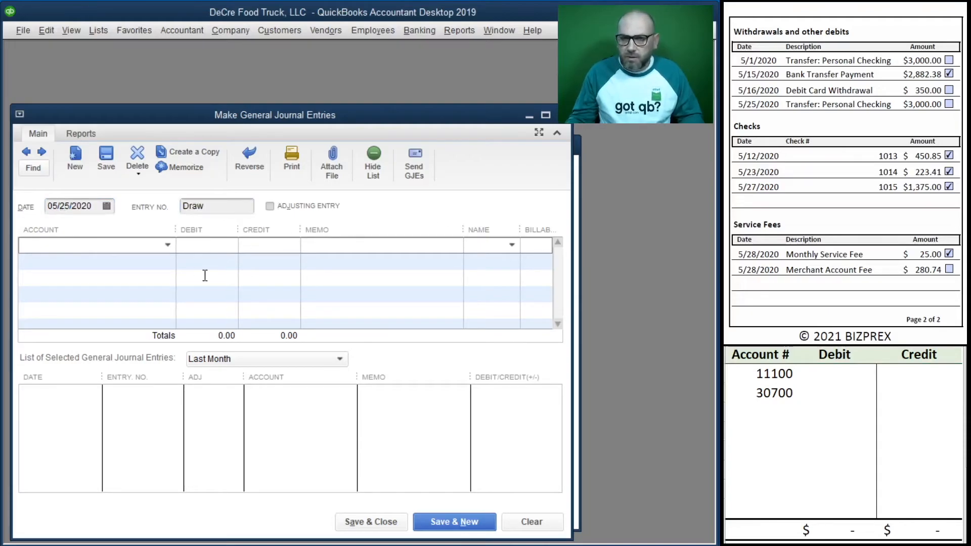
- Fill the first line of the 05/25/2020 entry with account 11100, a credit of 3,000.00 and the memo Draw
left_click(166, 244)
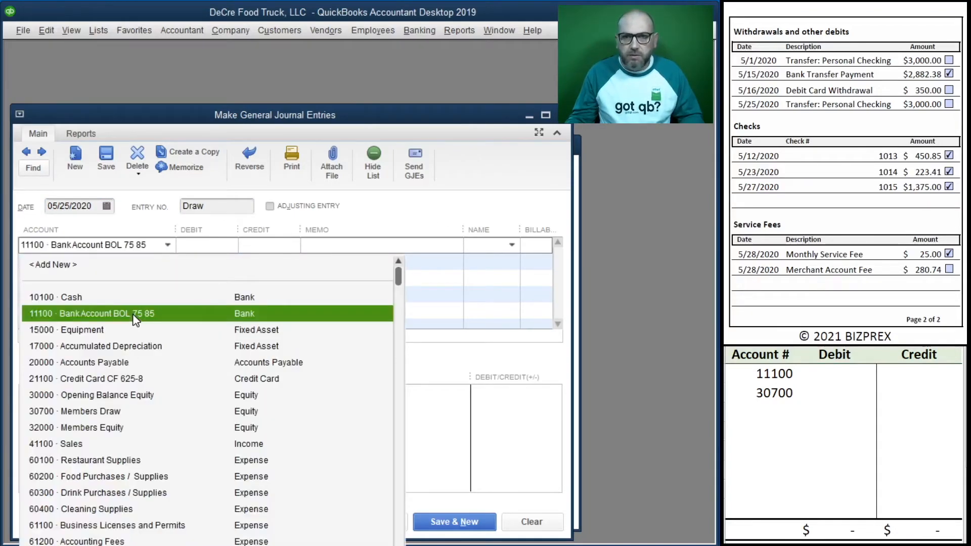
left_click(136, 315)
type("3000")
key("Tab")
key("Tab")
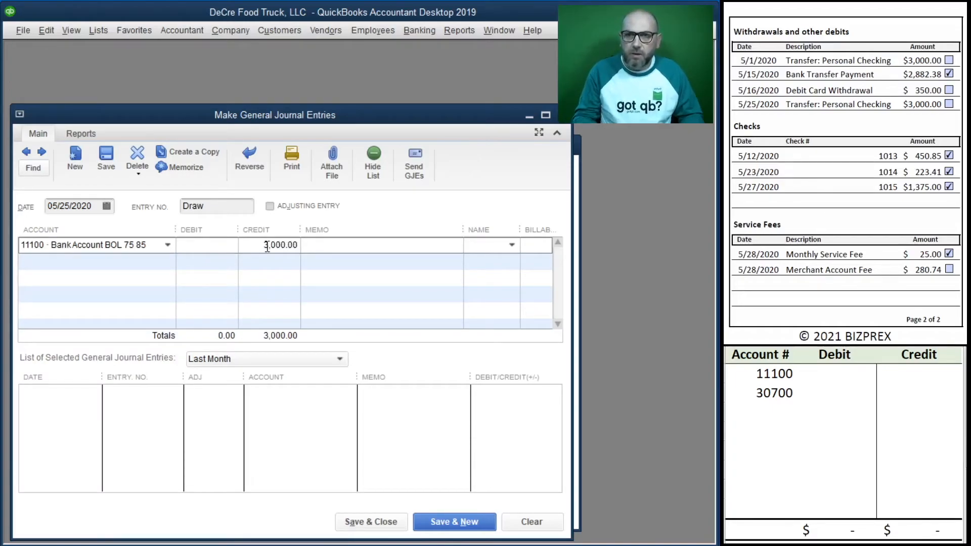
type("Draw")
key("Tab")
key("Tab")
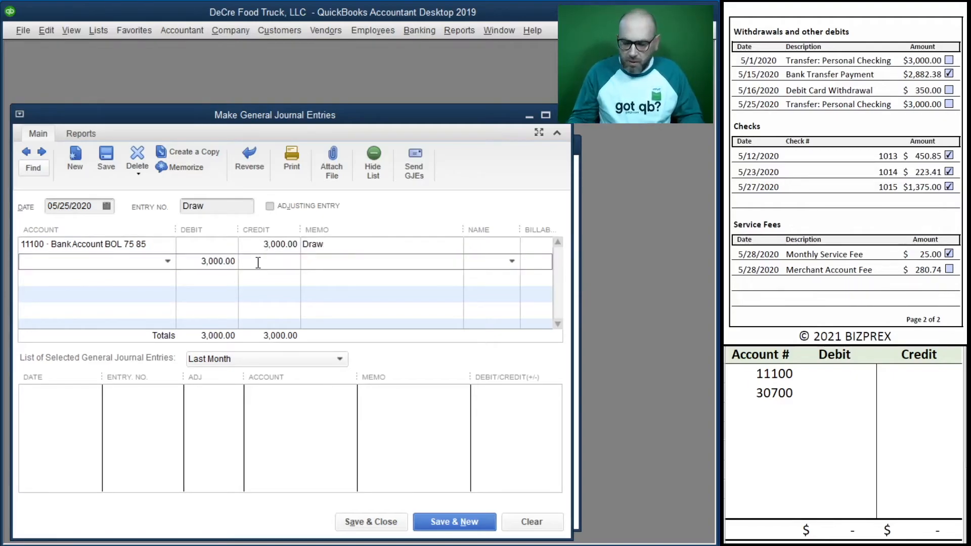
- Complete the second line of the 05/25/2020 entry with account 30700 Members Draw as the 3,000.00 debit
type("307")
key("Tab")
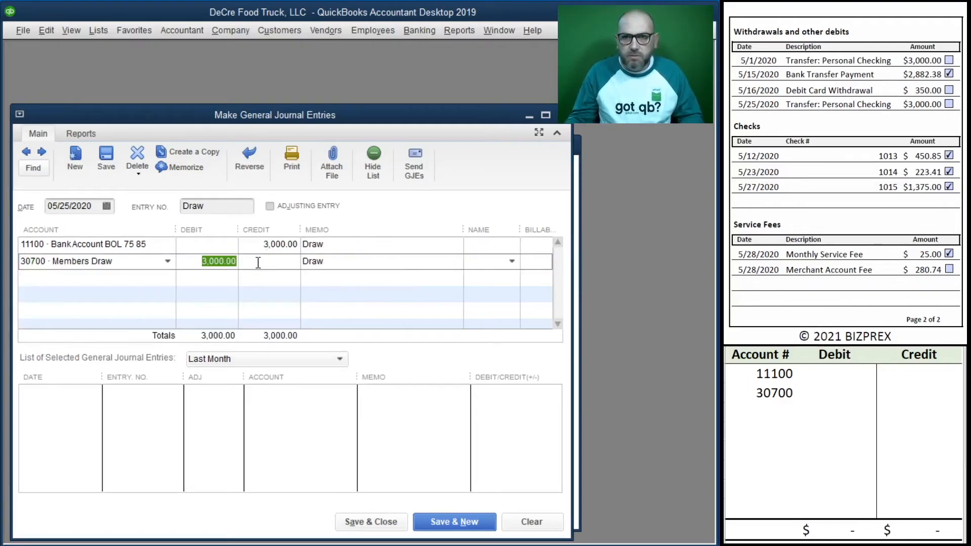
key("Tab")
key("Tab")
key("Tab")
key("Tab")
- Enter 3,000 as a credit to 11100 and a debit to 30700 on the worksheet, and save the 05/25/2020 entry
left_click(826, 377)
left_click(893, 376)
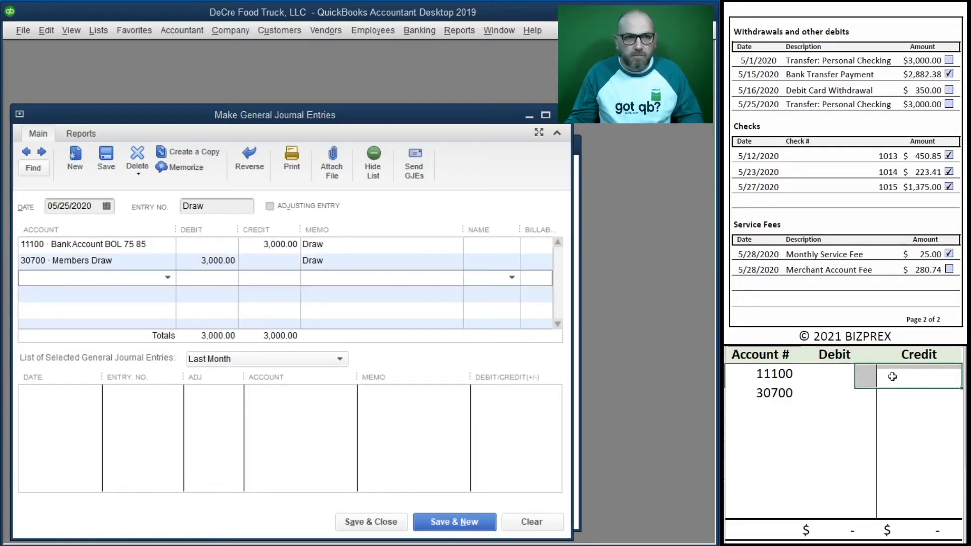
type("3000")
key("Return")
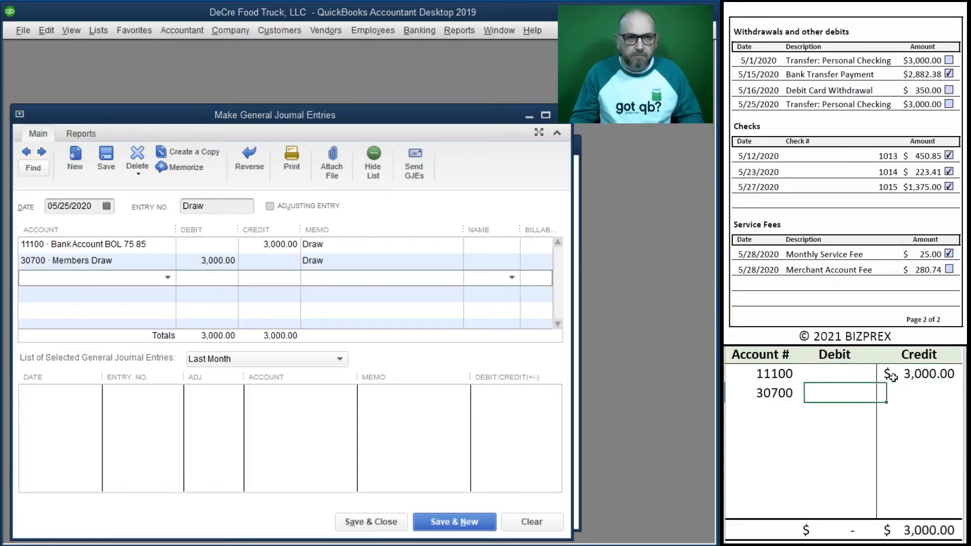
type("3000")
key("Return")
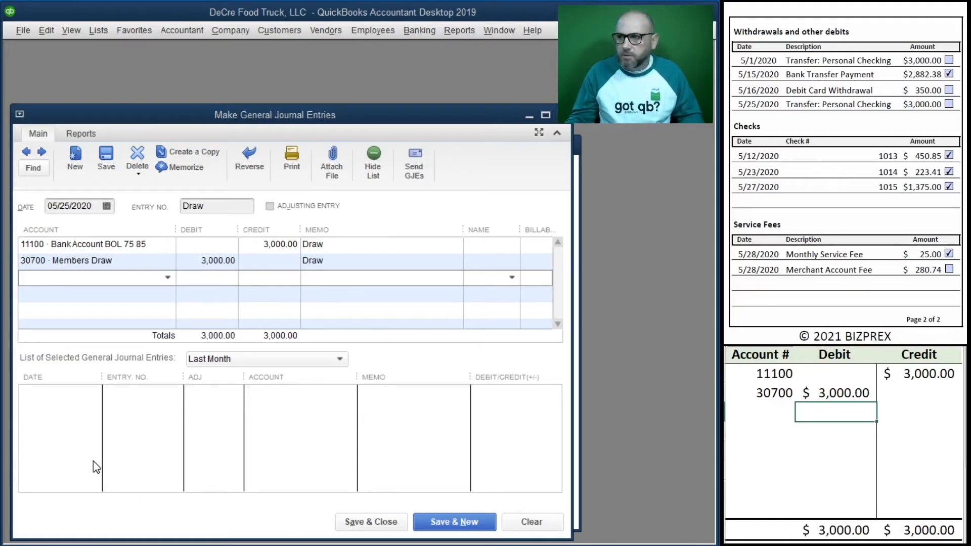
left_click(454, 523)
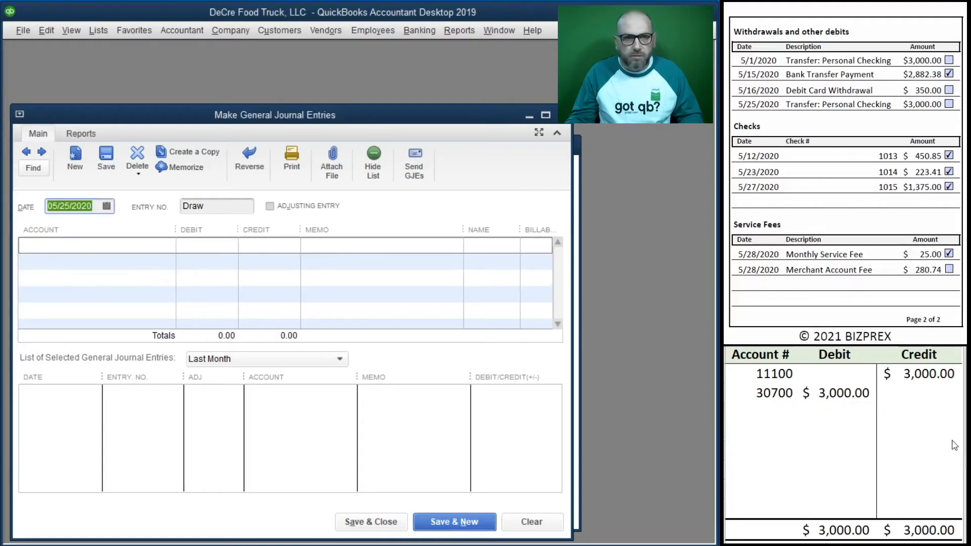
- Clear the worksheet's amounts and date the new journal entry 05/28/2020
left_click_drag(921, 399, 775, 374)
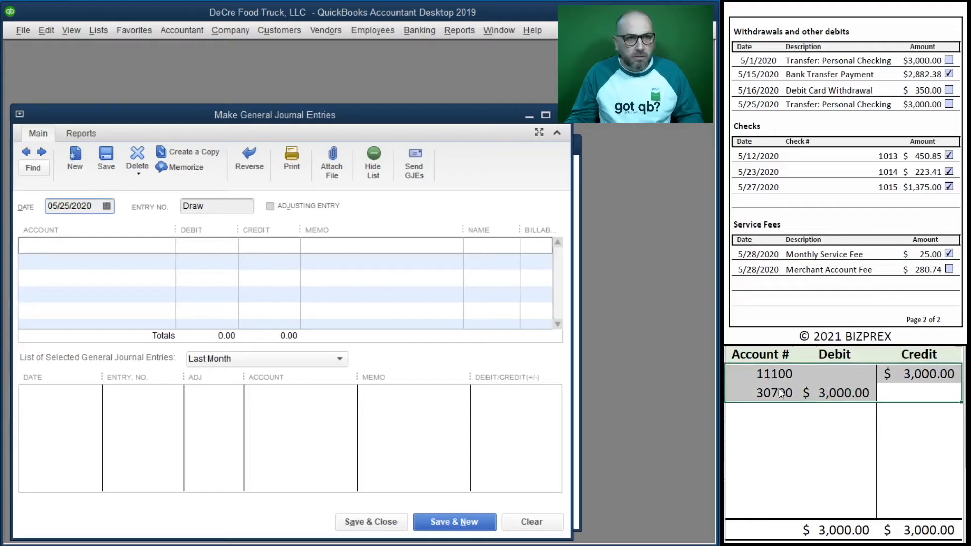
key("Delete")
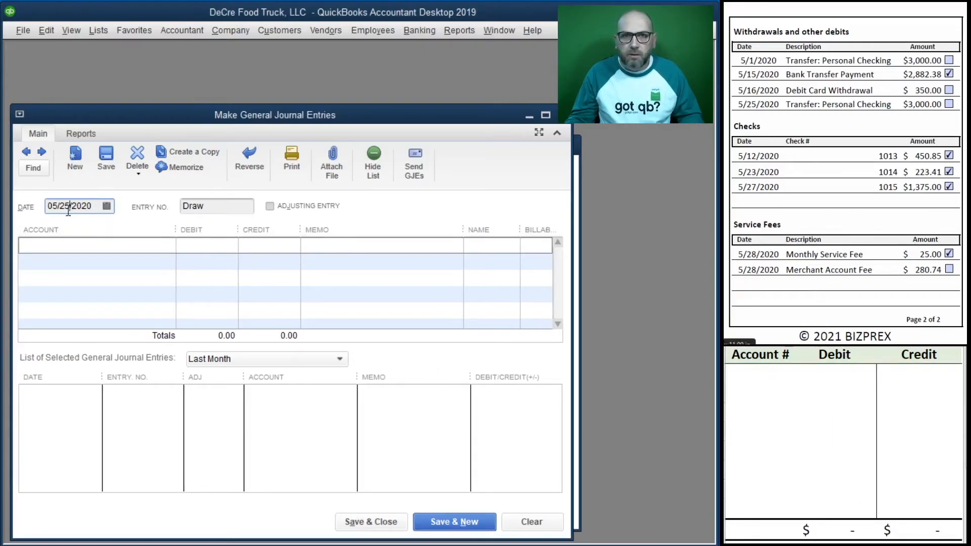
type("8/")
key("Tab")
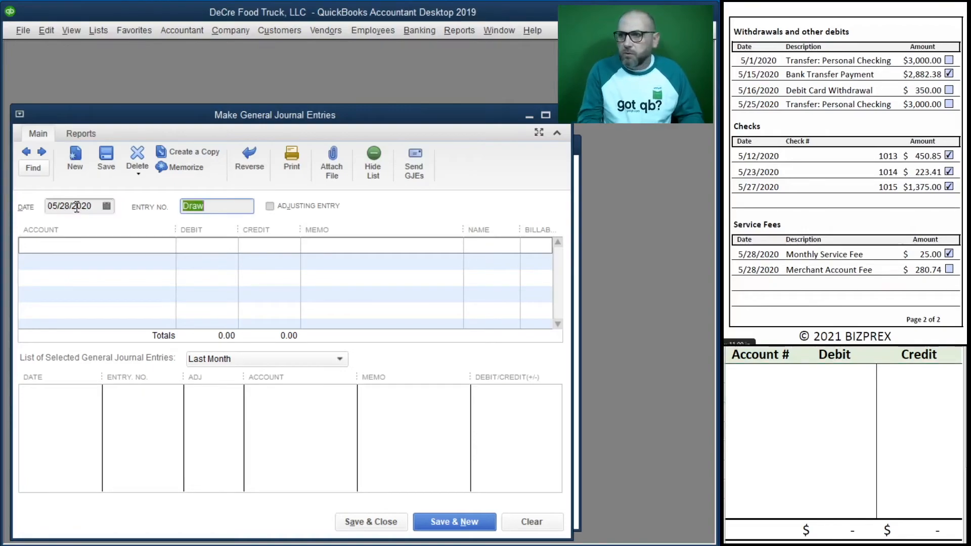
- Label the 05/28/2020 journal entry Merchnt Fee as its entry number, shortening the word Merchant to fit the field
type("Merchant Fe")
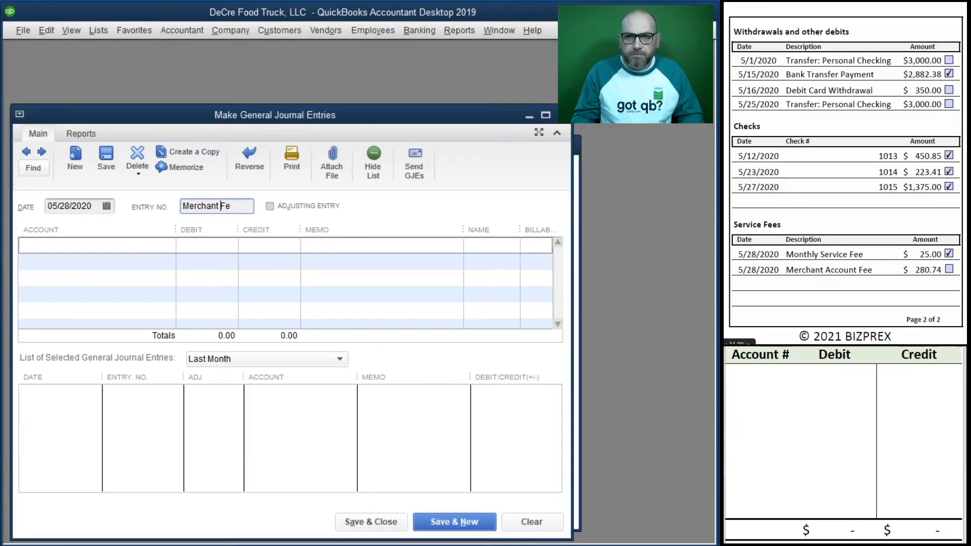
left_click(206, 206)
key("Delete")
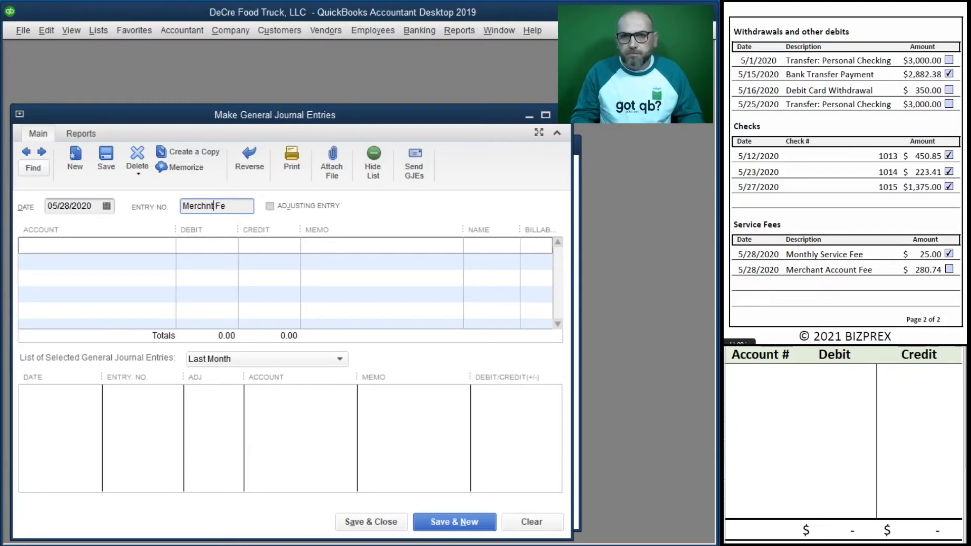
type("e")
key("Tab")
key("Tab")
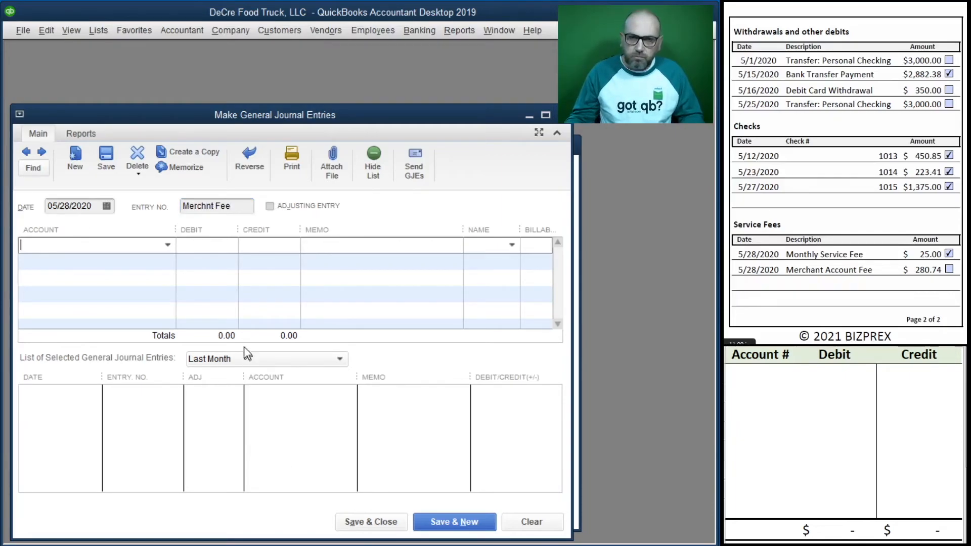
- Fill the first line of the 05/28/2020 entry with account 11100, a credit of 280.74 and the memo Merchant Fee
left_click(168, 244)
left_click(147, 314)
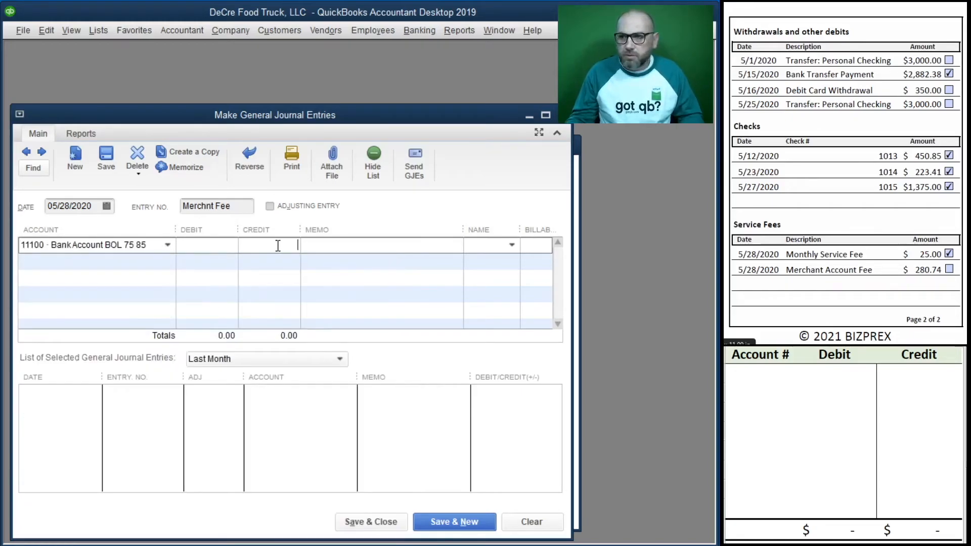
left_click(277, 246)
type("280")
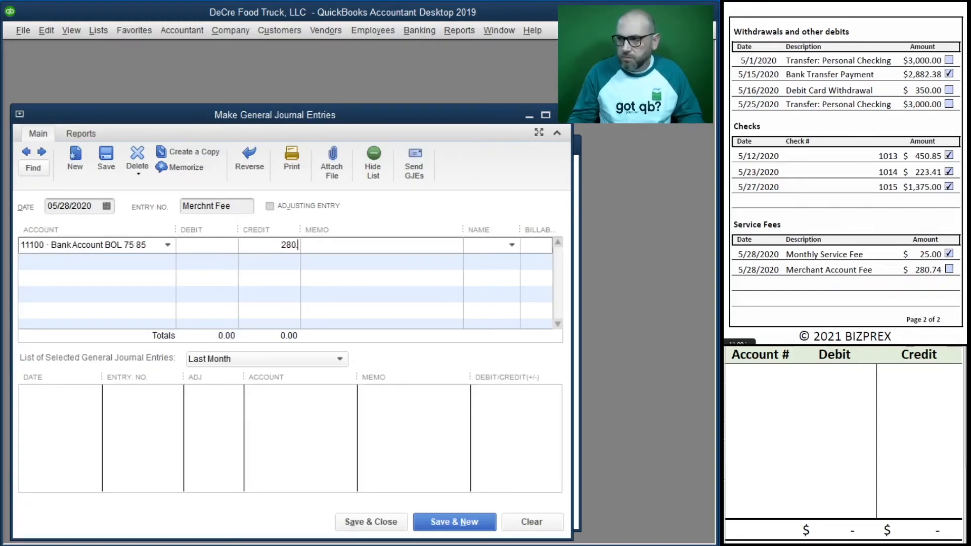
type(".74")
key("Tab")
type("Merchant")
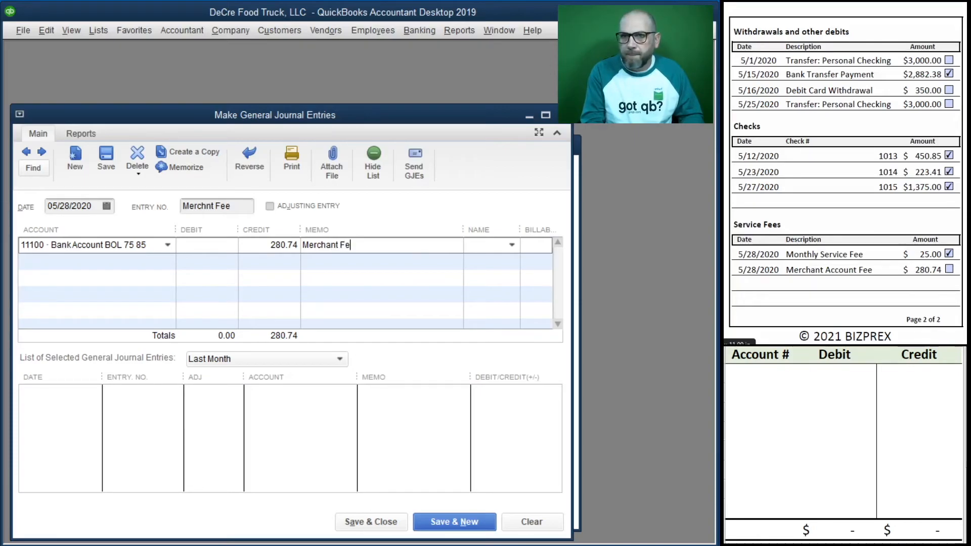
- Complete the second line of the 05/28/2020 entry with account 61500 Merchant Account Fees as the 280.74 debit
key("Tab")
type("merc")
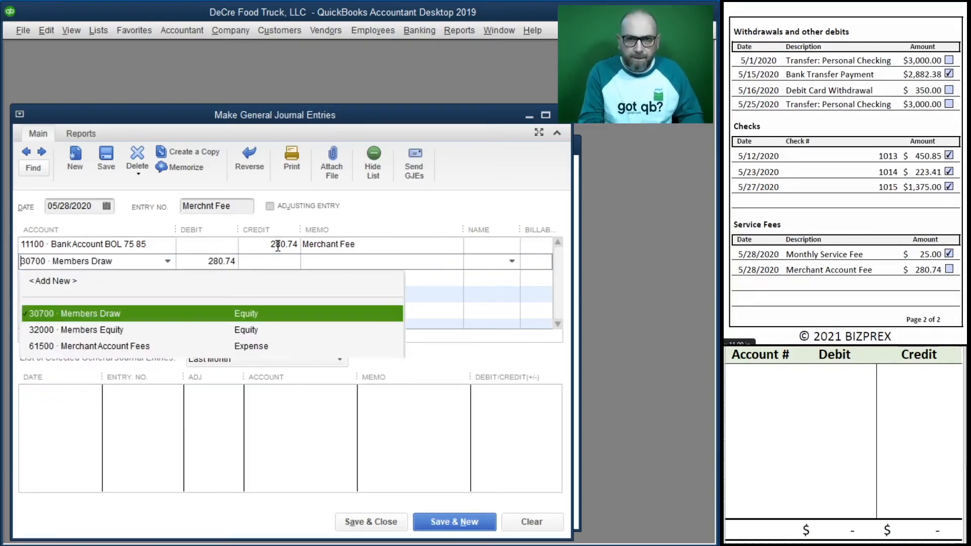
key("Tab")
key("Tab")
key("Tab")
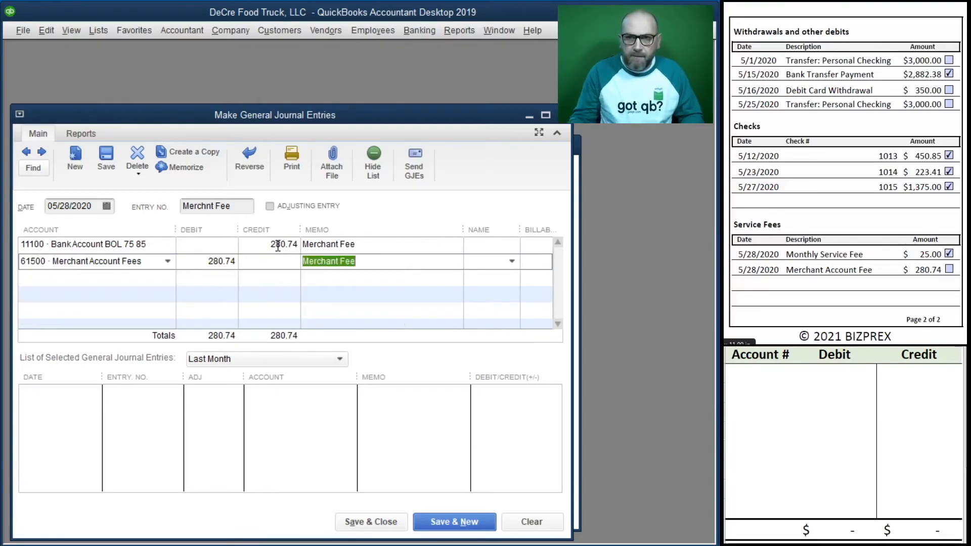
- Enter account 11100 with a credit of 280.74 on the worksheet's first row
left_click(774, 375)
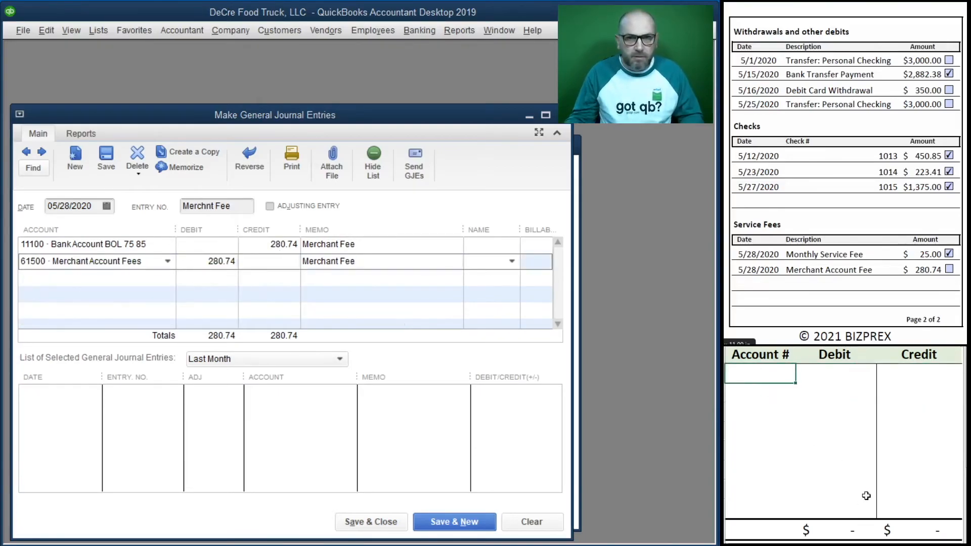
type("11100")
key("Tab")
key("Tab")
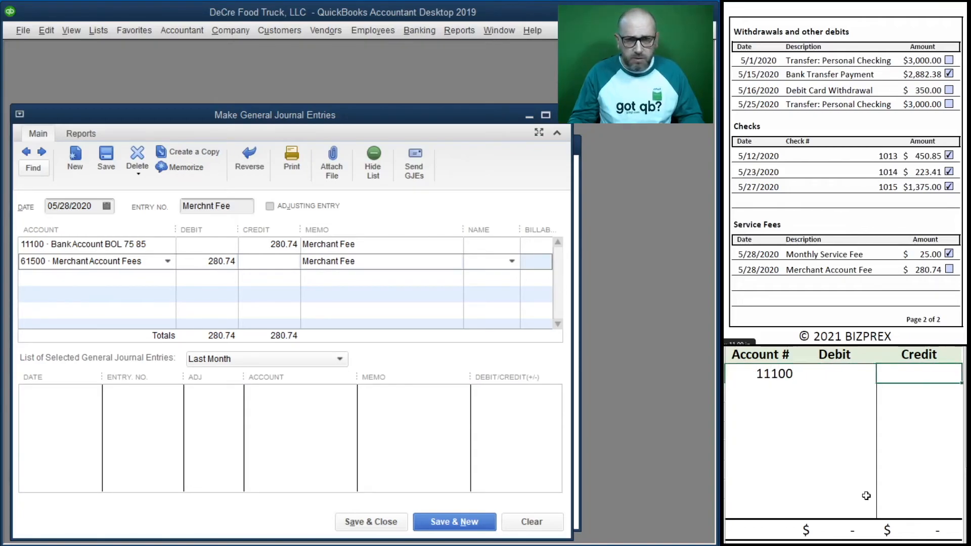
type("280.74")
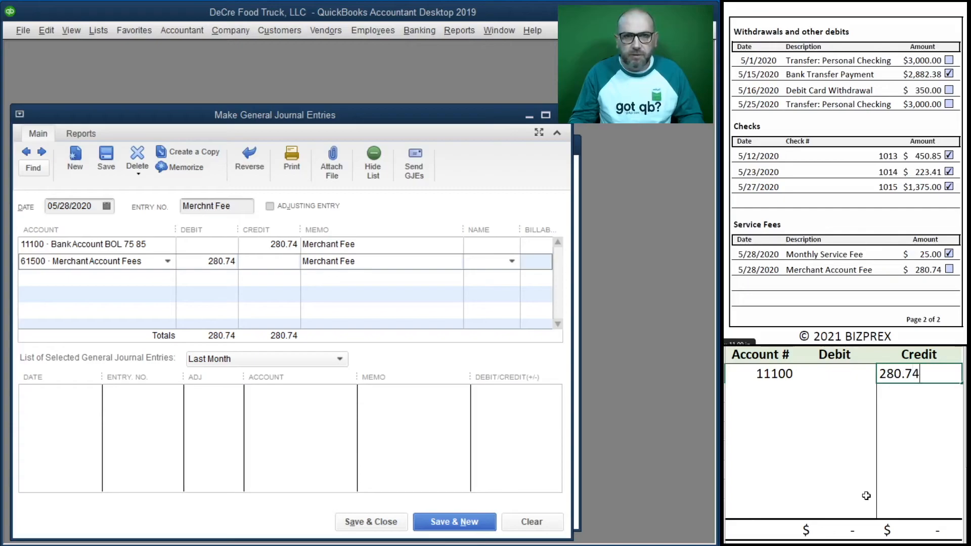
key("Return")
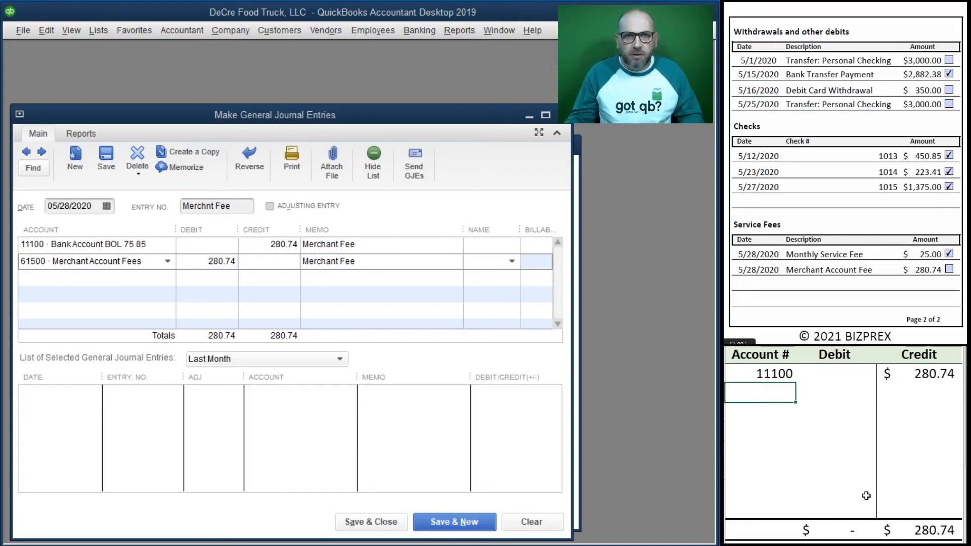
- Enter account 61500 with a debit of 280.74 on the worksheet, and save and close the 05/28/2020 journal entry
type("61500")
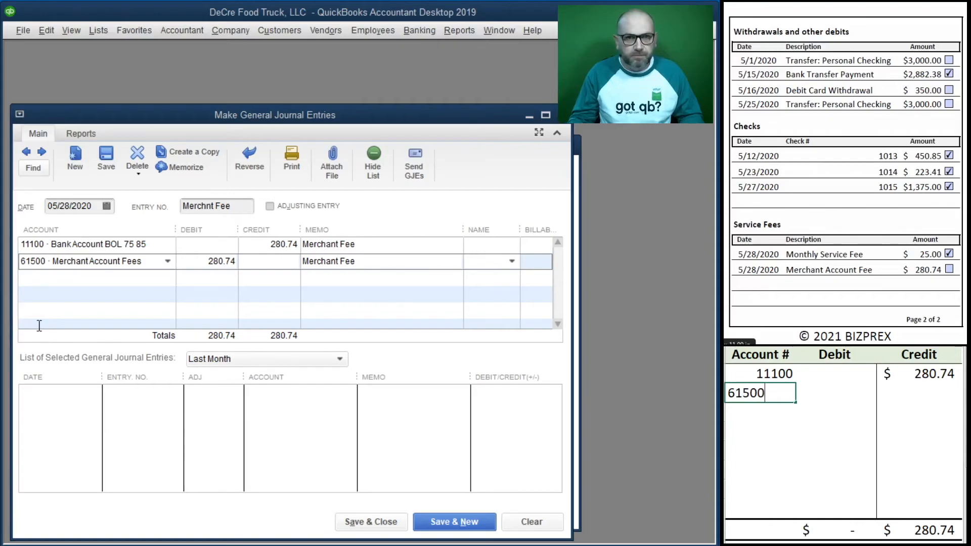
key("Tab")
type("280.74")
key("Return")
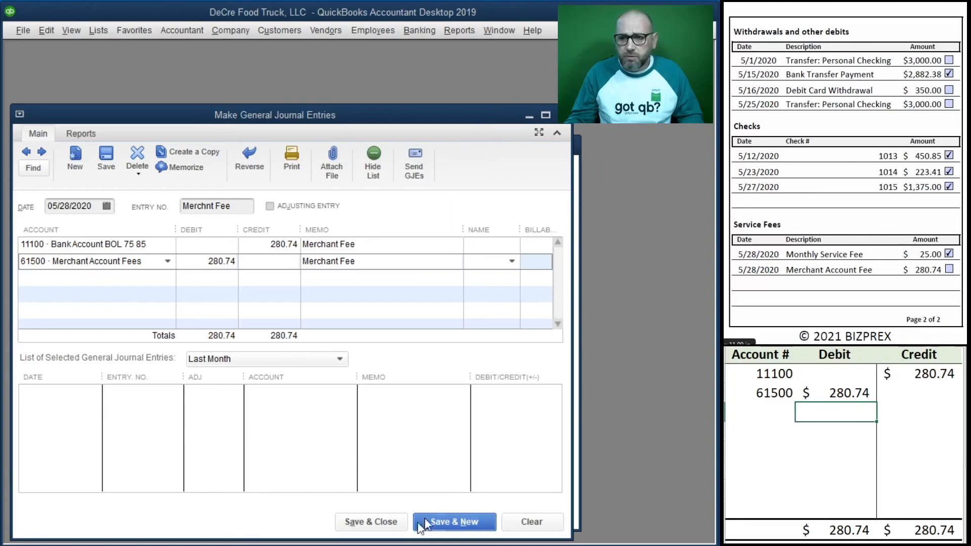
left_click(360, 522)
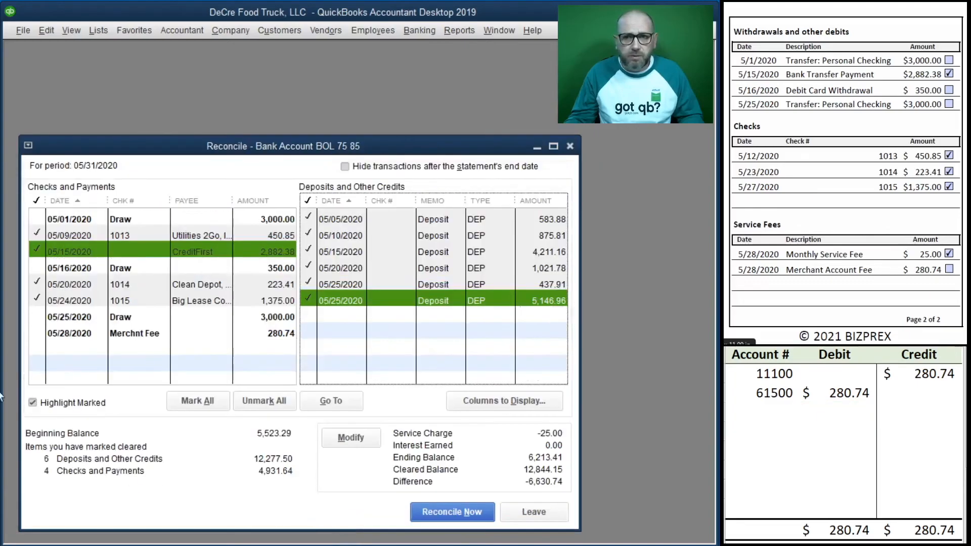
- Clear the worksheet and mark the 05/01/2020 and 05/16/2020 draws as cleared in the reconciliation and on the statement
left_click_drag(890, 399, 777, 376)
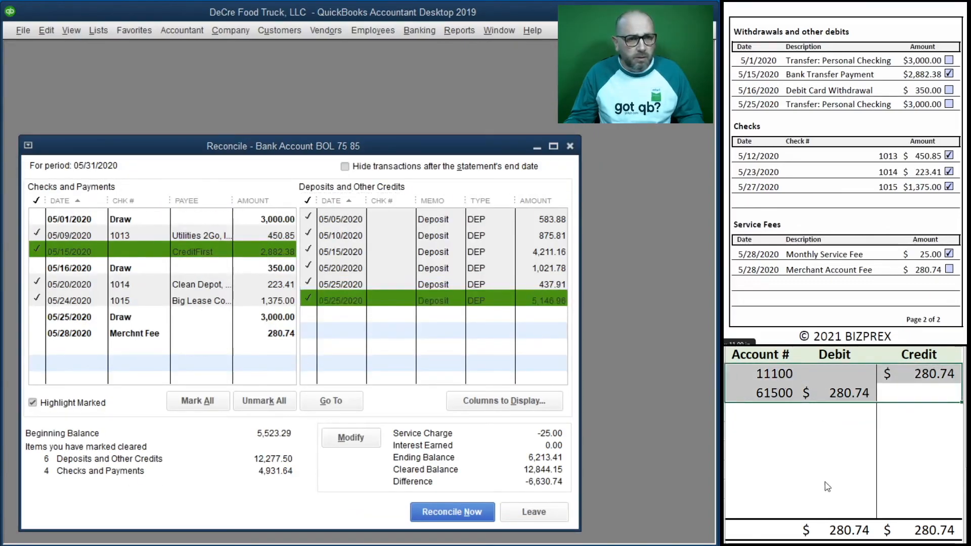
key("Delete")
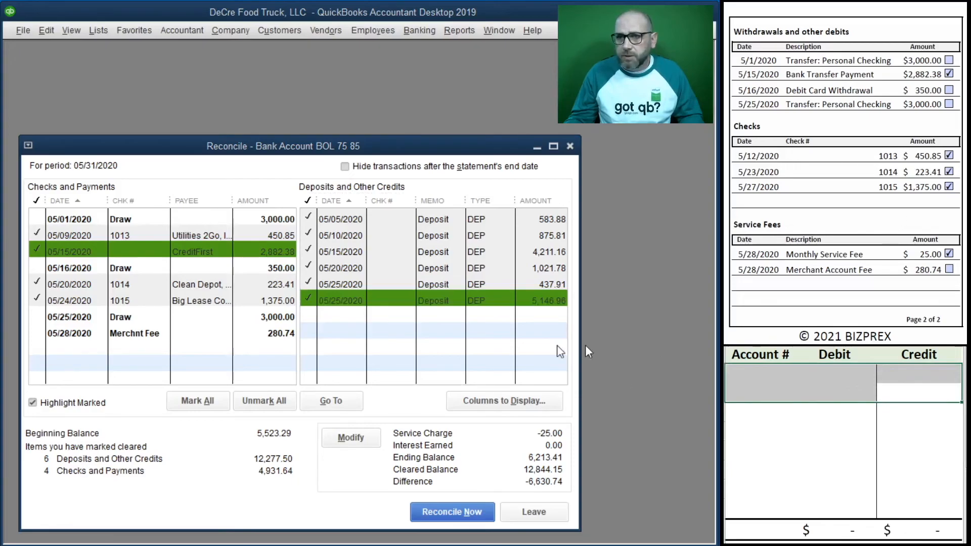
left_click(39, 218)
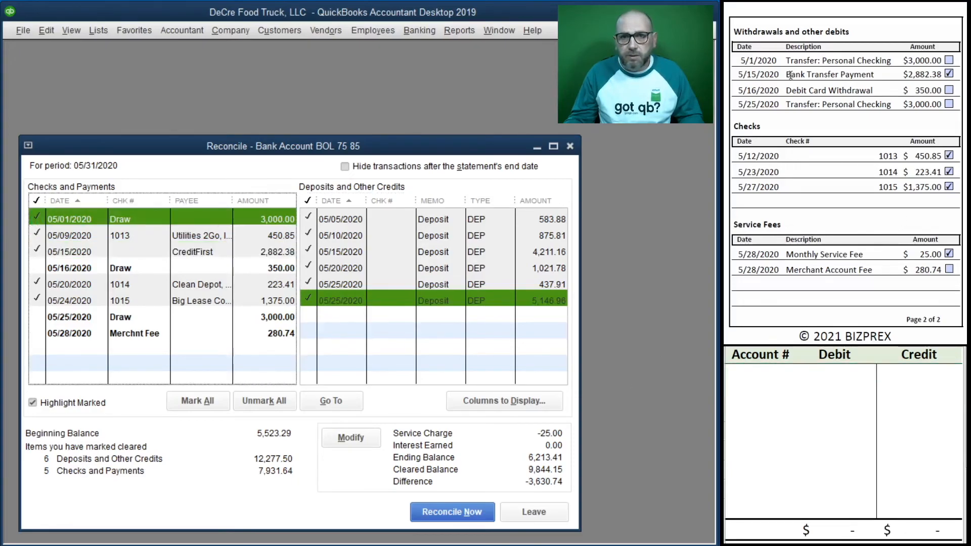
left_click(950, 62)
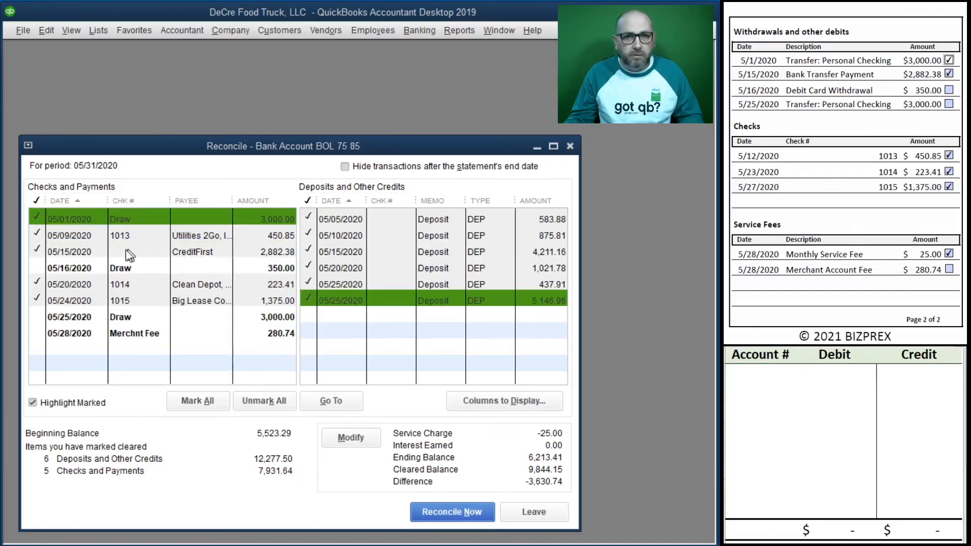
left_click(37, 267)
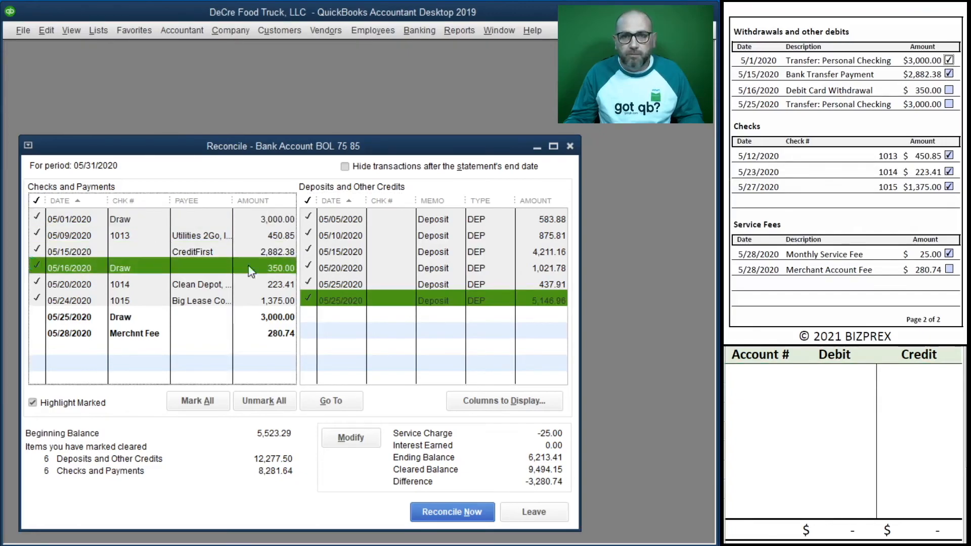
left_click(949, 91)
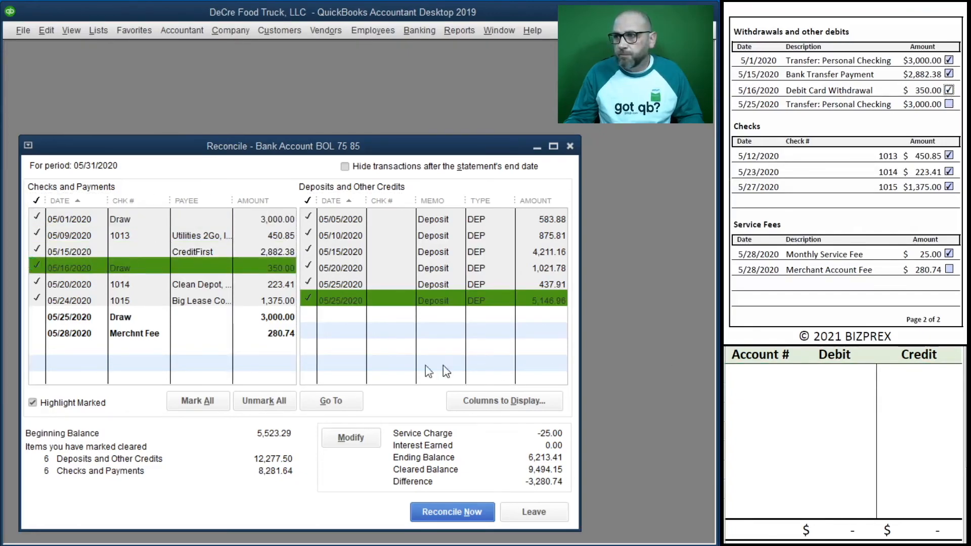
- Mark the 05/25/2020 draw and the 05/28/2020 merchant fee as cleared in the reconciliation and on the statement
left_click(42, 316)
left_click(949, 103)
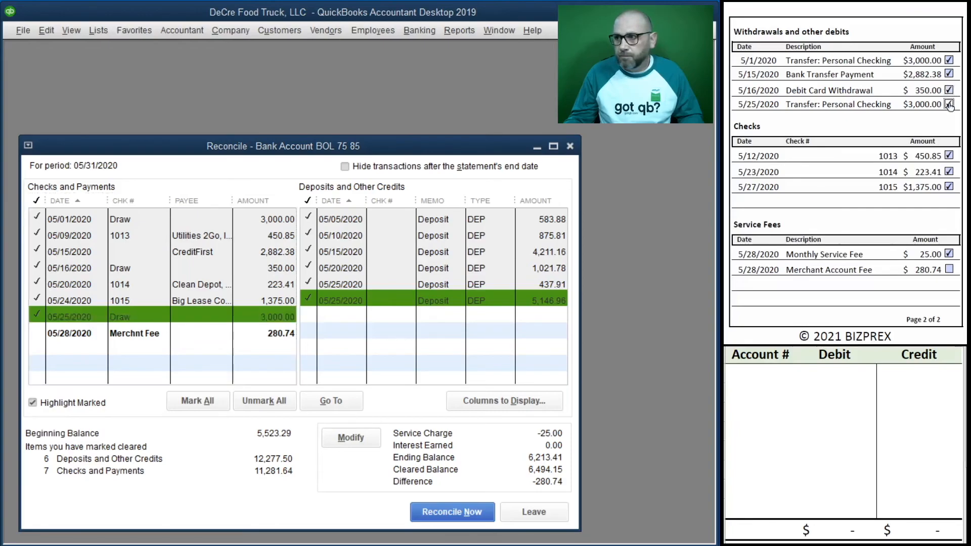
left_click(37, 331)
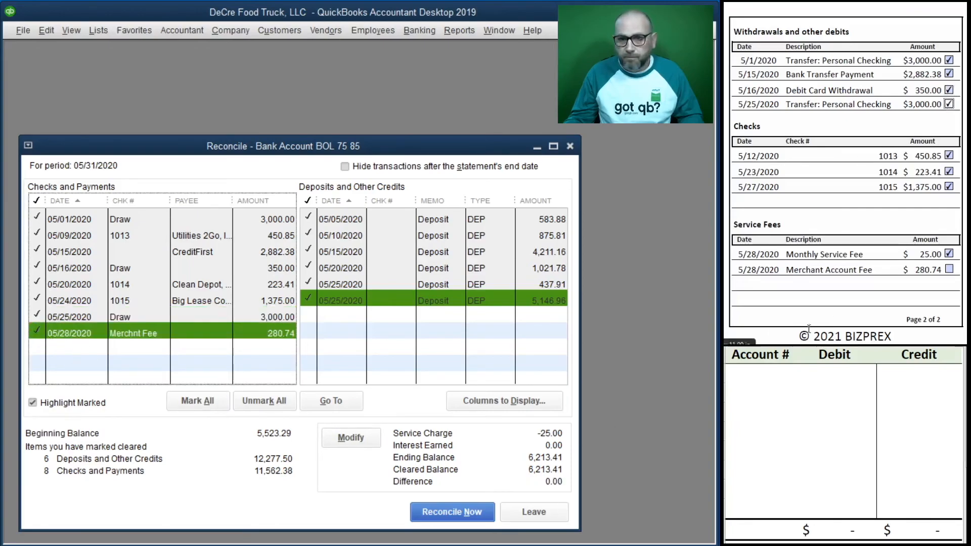
left_click(949, 269)
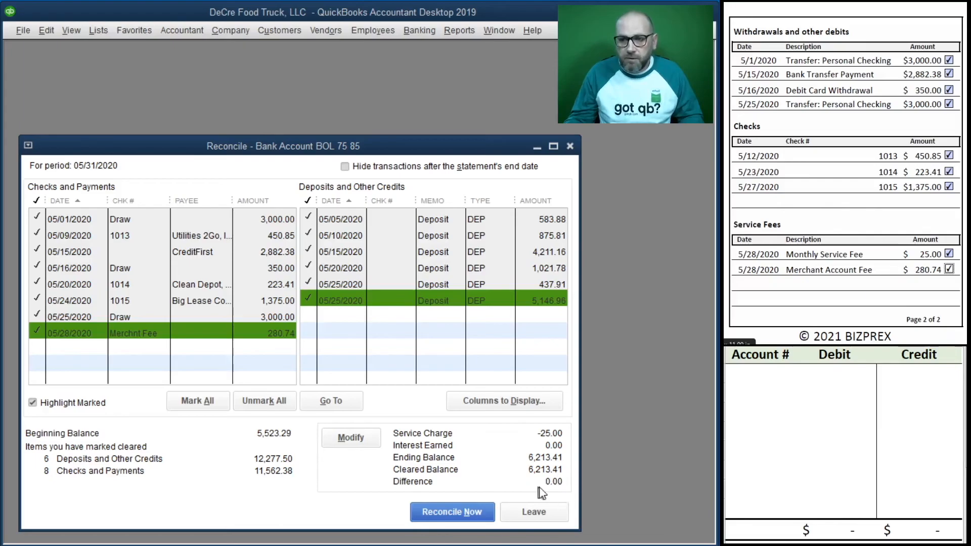
- Complete the 05/31/2020 reconciliation and display its summary and detail reports
left_click(450, 512)
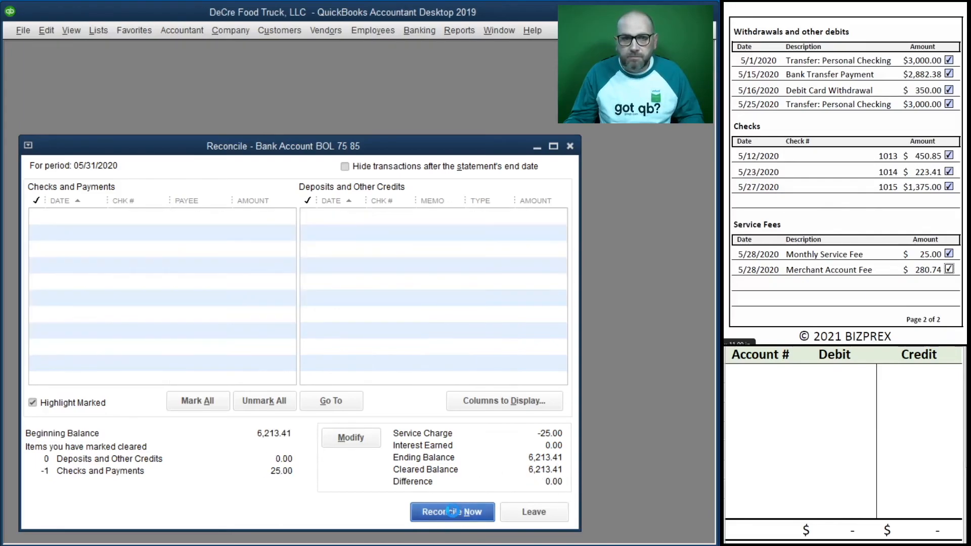
left_click_drag(338, 139, 316, 280)
left_click(230, 460)
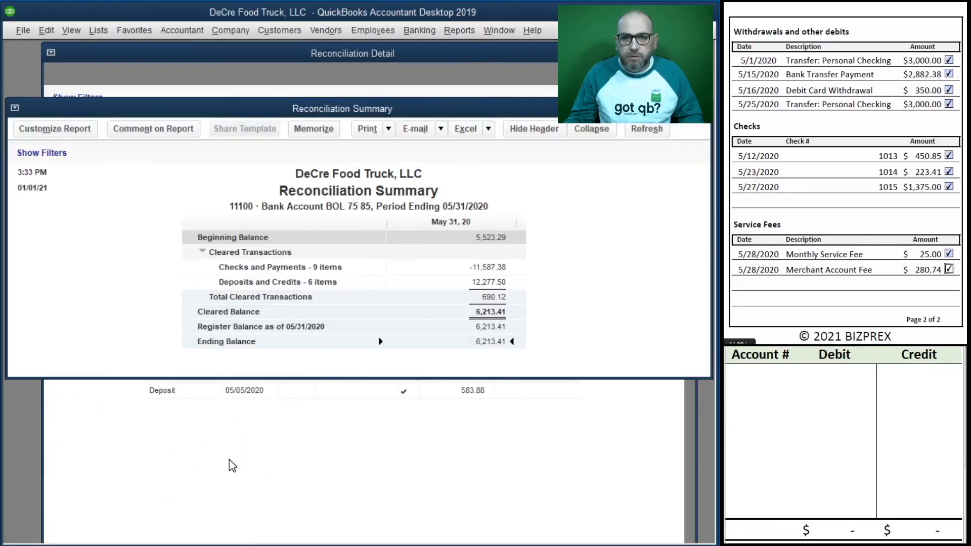
- Compare the Reconciliation Summary with the bank statement's balances, close it, and check the Reconciliation Detail against the statement's transactions
left_click_drag(522, 111, 520, 245)
scroll(879, 205, "up", 6)
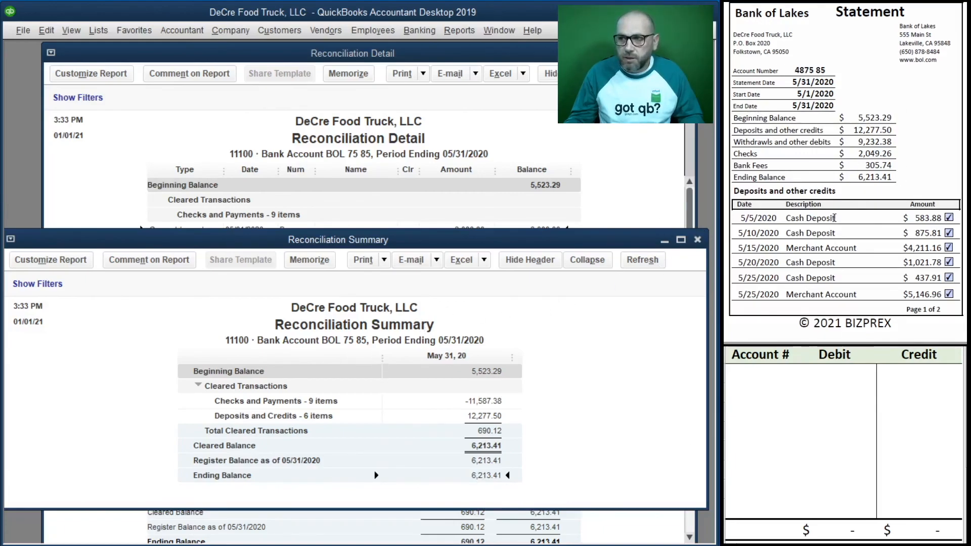
left_click(697, 240)
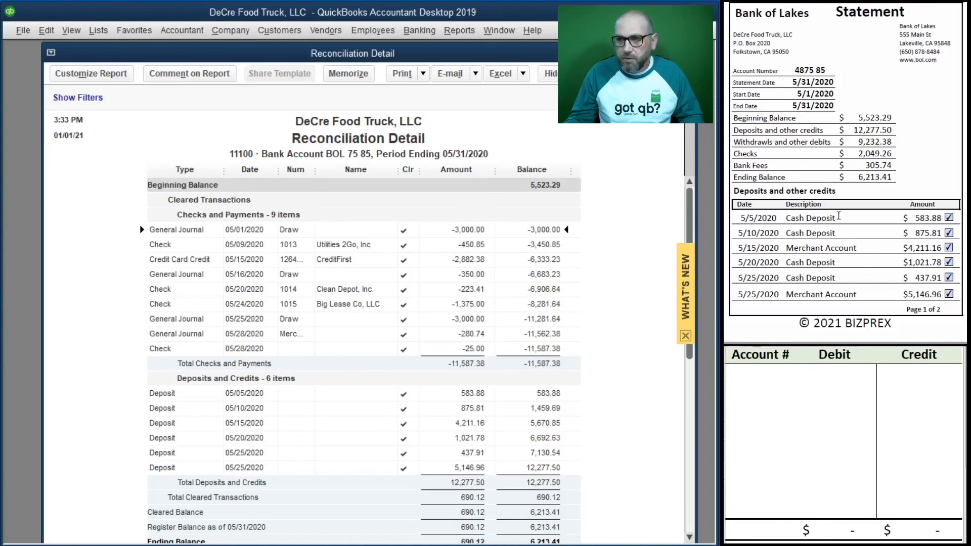
scroll(856, 219, "down", 8)
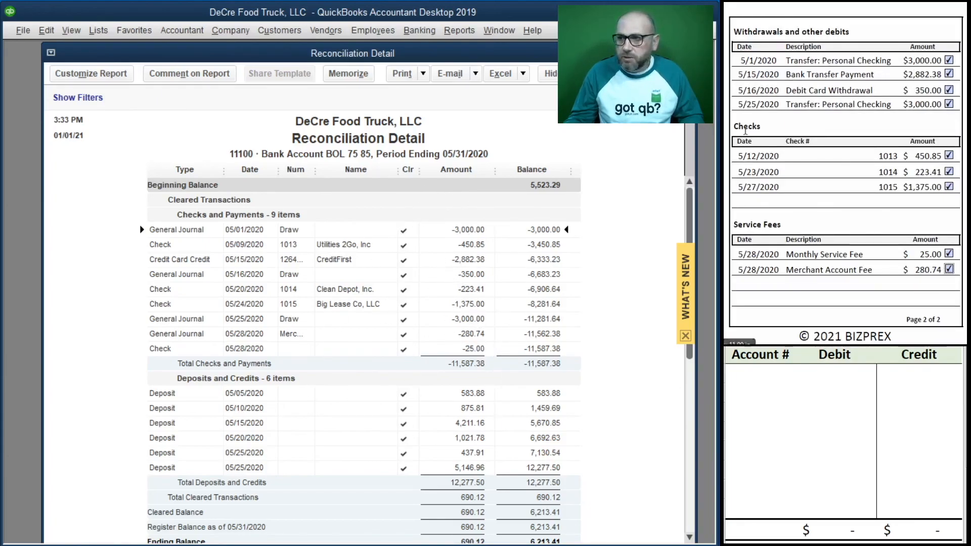
scroll(793, 223, "down", 10)
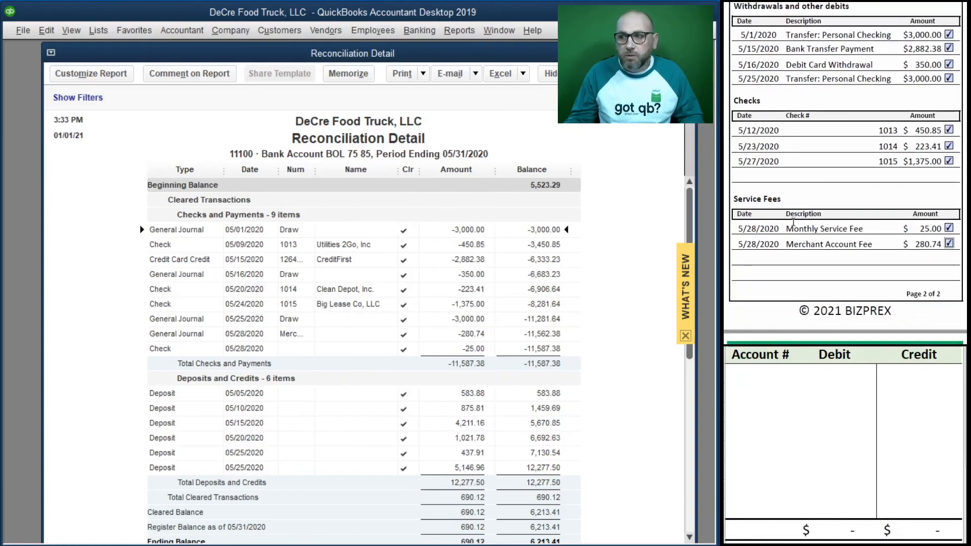
scroll(795, 225, "down", 1)
scroll(795, 226, "up", 1)
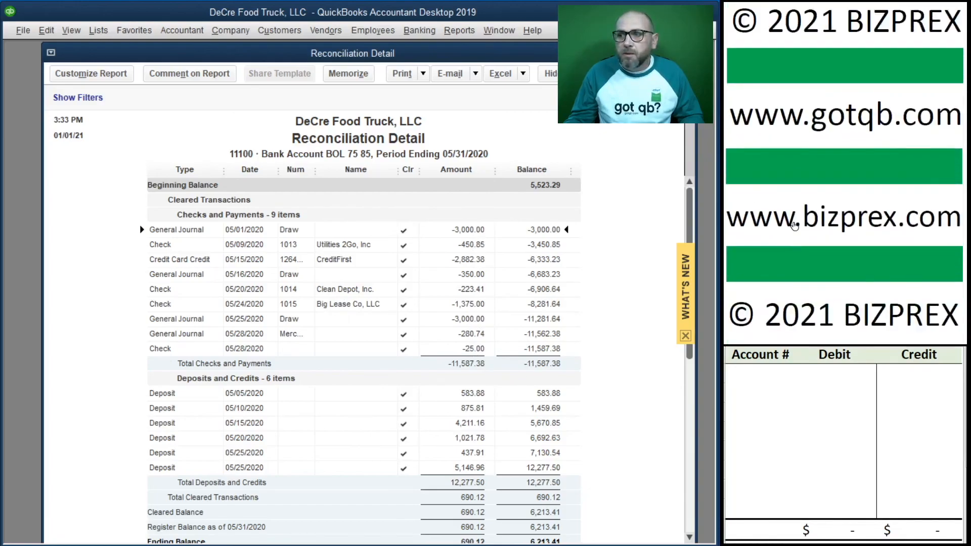